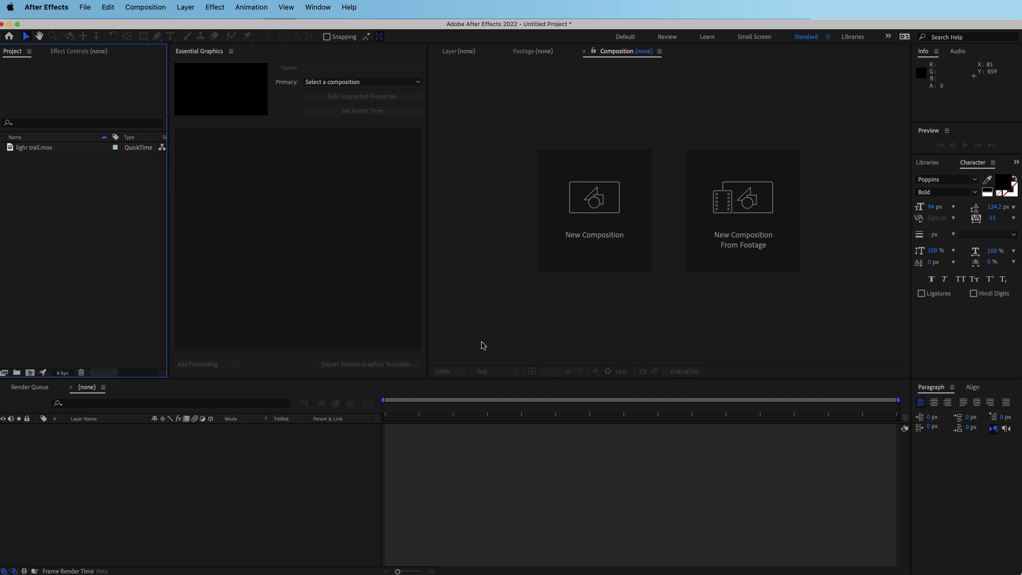
Open the EasyEdit Viewer extension.
{"action": "left_click", "coordinate": [318, 6]}
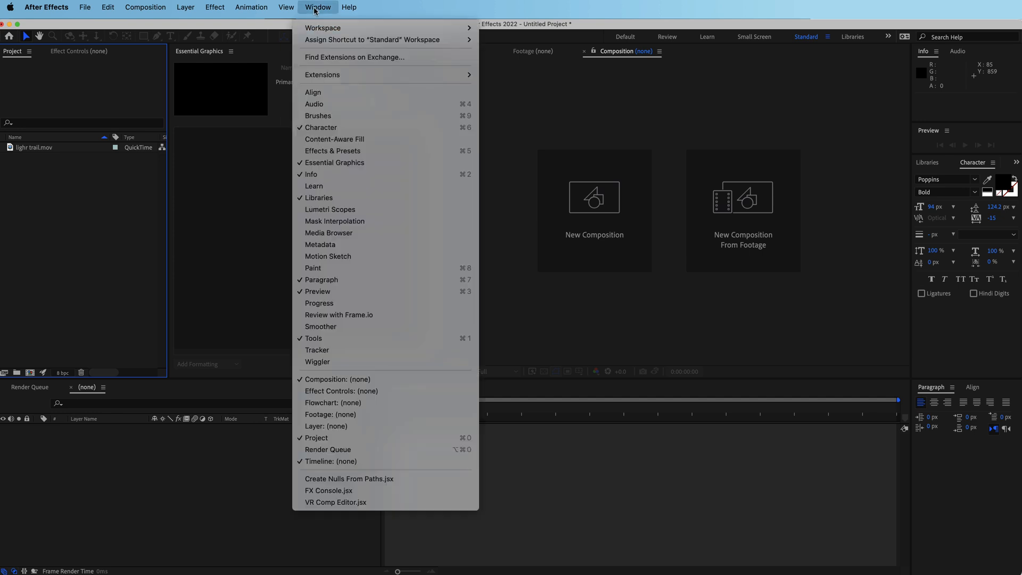
{"action": "mouse_move", "coordinate": [355, 78]}
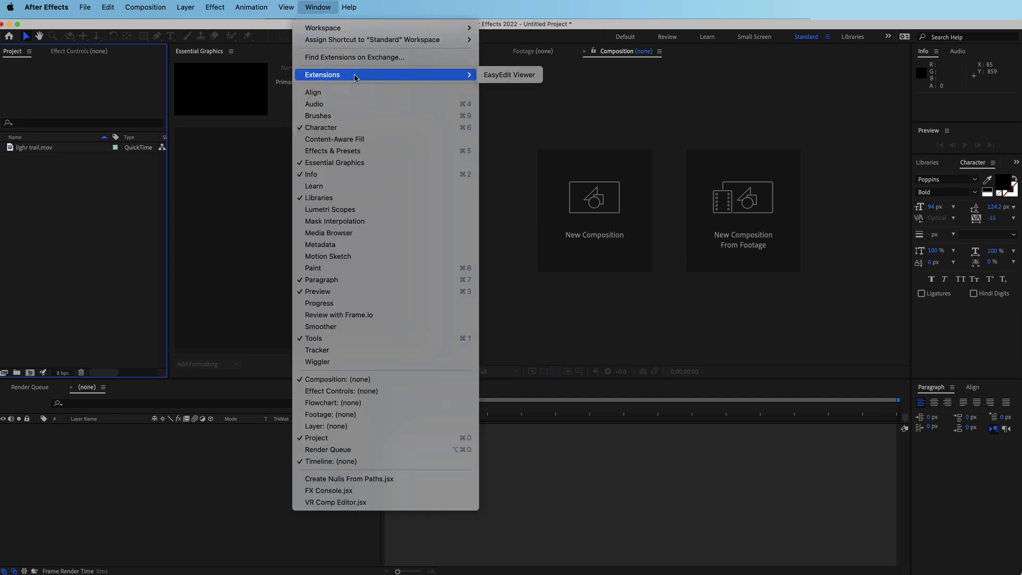
{"action": "left_click", "coordinate": [520, 80]}
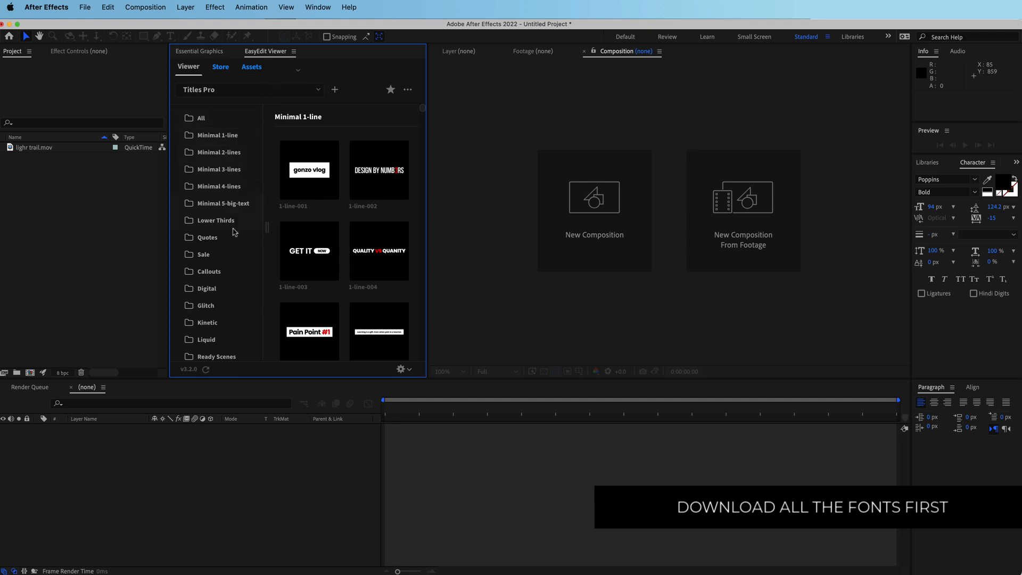
Examine the Titles Pro template categories, including Minimal 1-line, Minimal 4-lines, Lower Thirds, Quotes, Sale, Callouts and Digital.
{"action": "scroll", "coordinate": [235, 260], "scroll_direction": "down", "scroll_amount": 10}
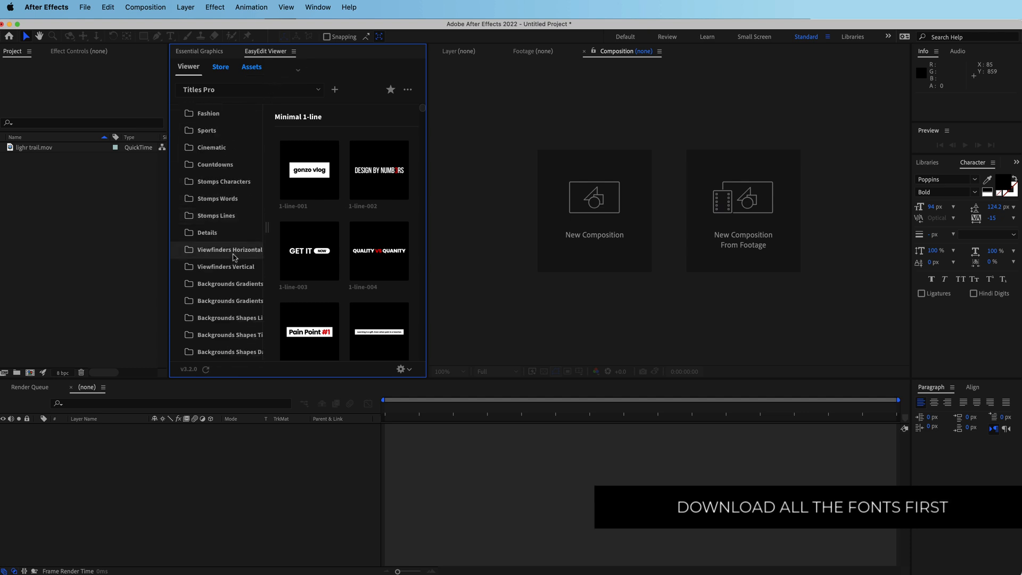
{"action": "scroll", "coordinate": [226, 271], "scroll_direction": "up", "scroll_amount": 10}
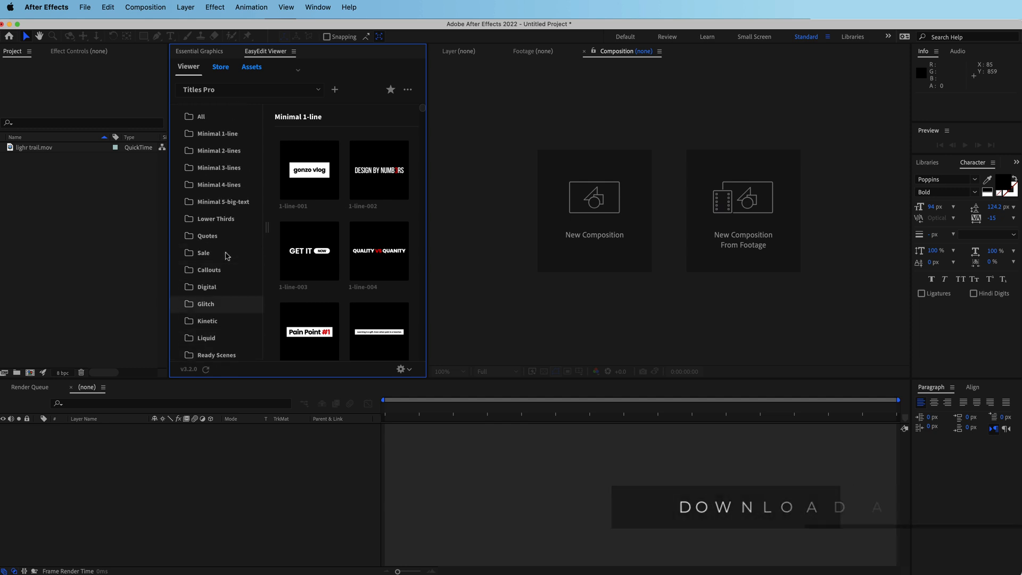
{"action": "left_click", "coordinate": [217, 139]}
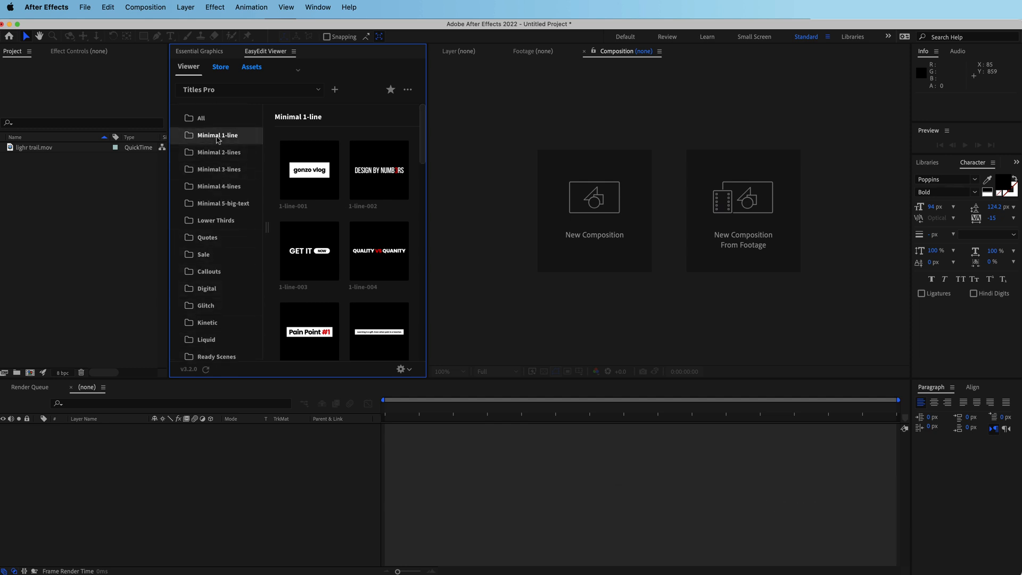
{"action": "left_click", "coordinate": [218, 189]}
{"action": "left_click", "coordinate": [213, 221]}
{"action": "left_click", "coordinate": [212, 238]}
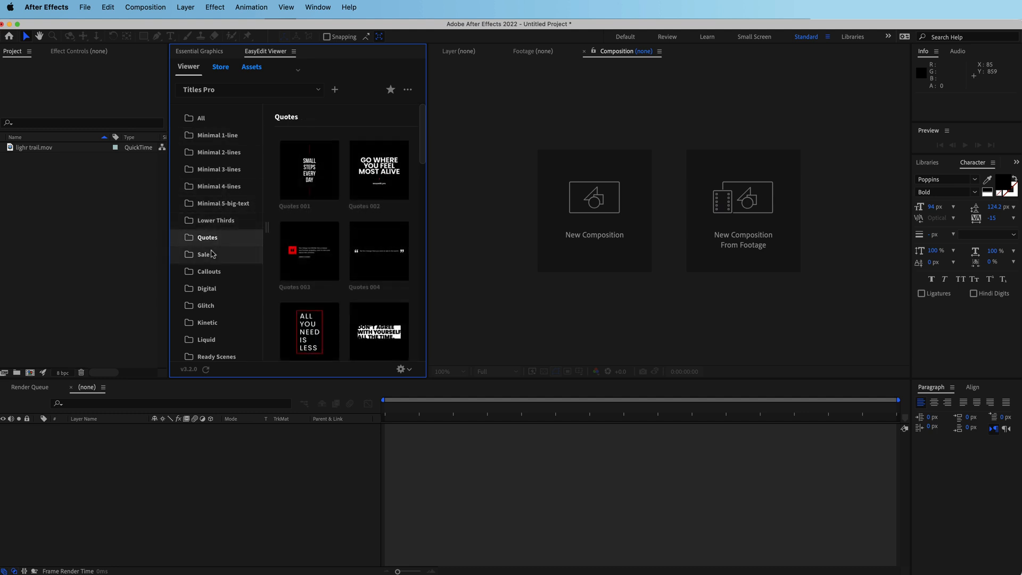
{"action": "left_click", "coordinate": [215, 254]}
{"action": "left_click", "coordinate": [210, 272]}
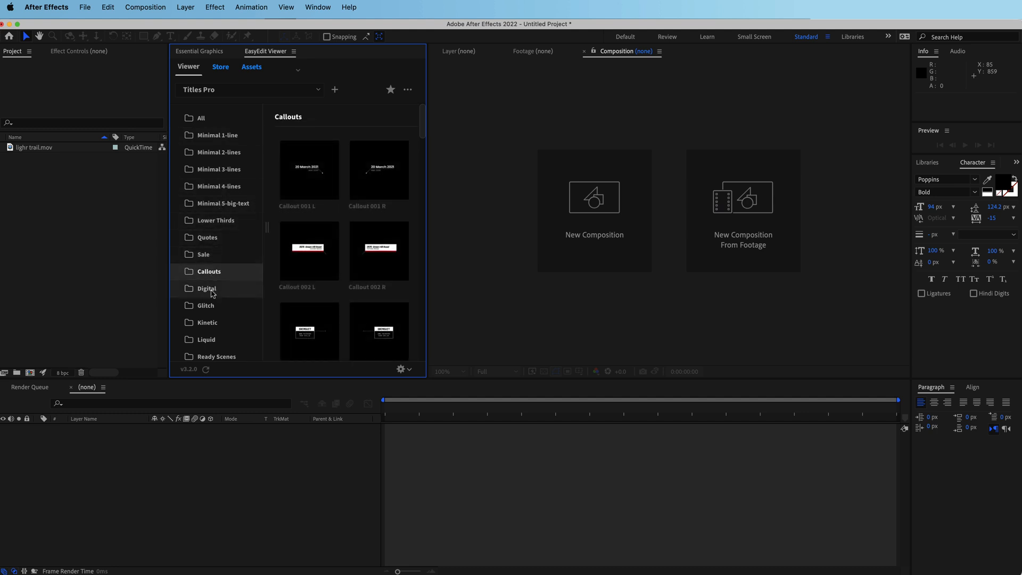
{"action": "left_click", "coordinate": [213, 291]}
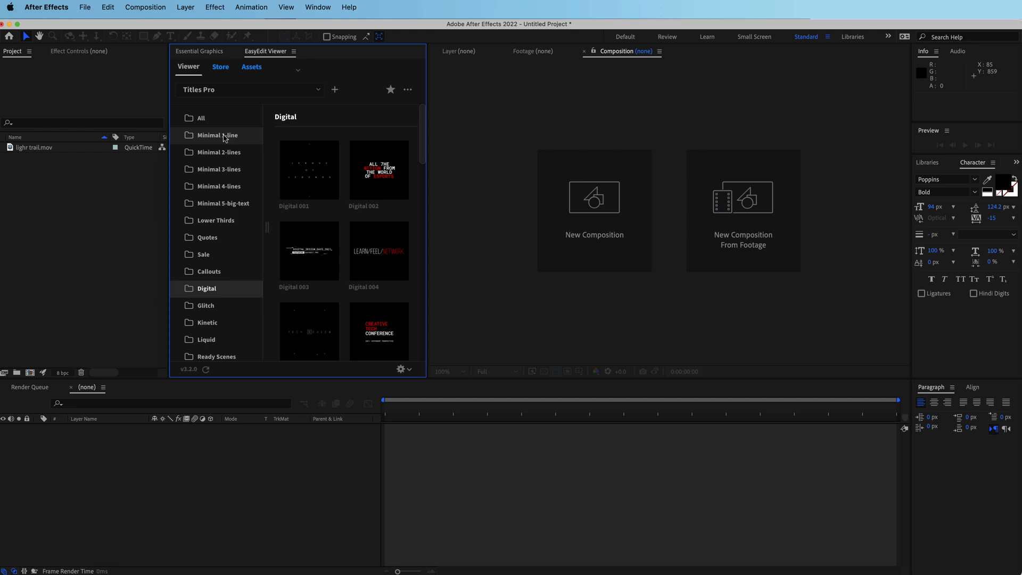
Create a 1920 x 1080, 30 fps, 10-second composition and add the 1-line-001 title from the Minimal 1-line category.
{"action": "left_click", "coordinate": [584, 244]}
{"action": "left_click", "coordinate": [349, 431]}
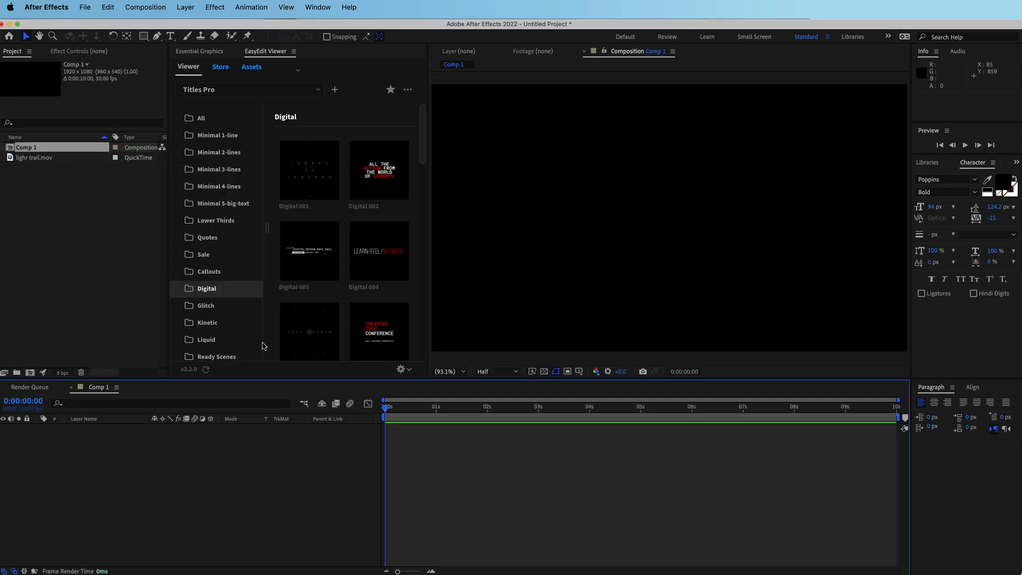
{"action": "mouse_move", "coordinate": [347, 176]}
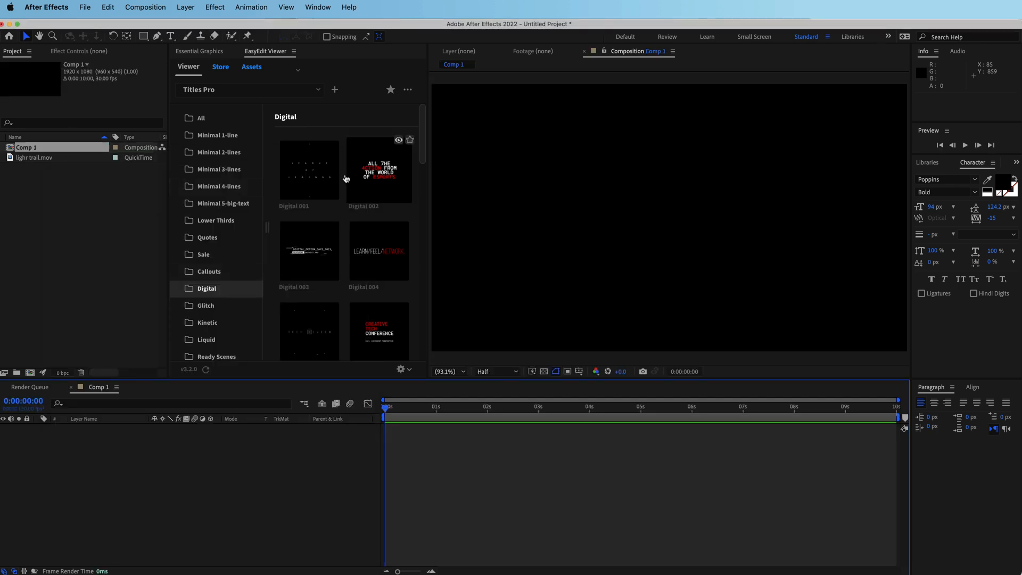
{"action": "left_click", "coordinate": [225, 138]}
{"action": "mouse_move", "coordinate": [304, 207]}
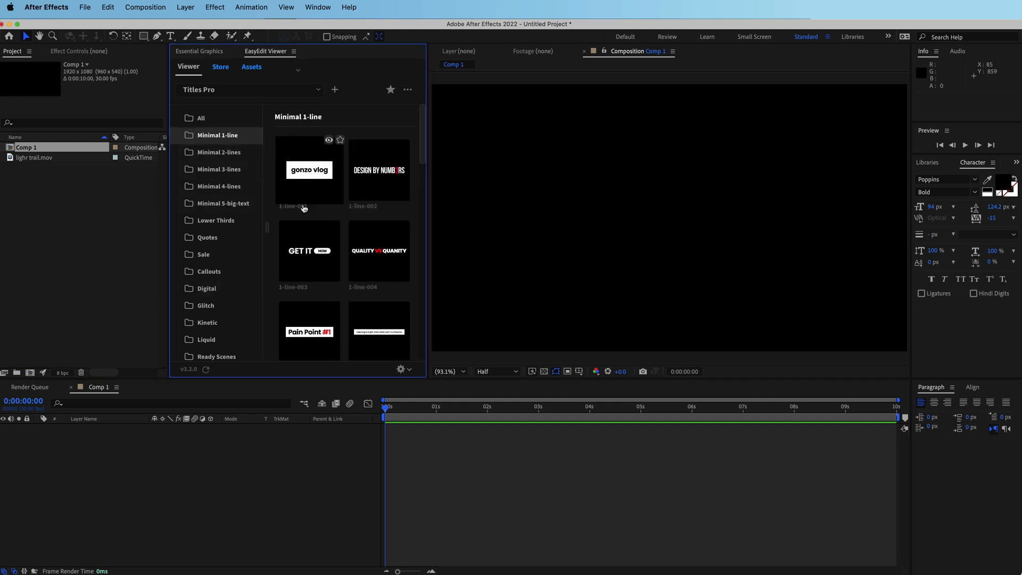
{"action": "left_click", "coordinate": [311, 176]}
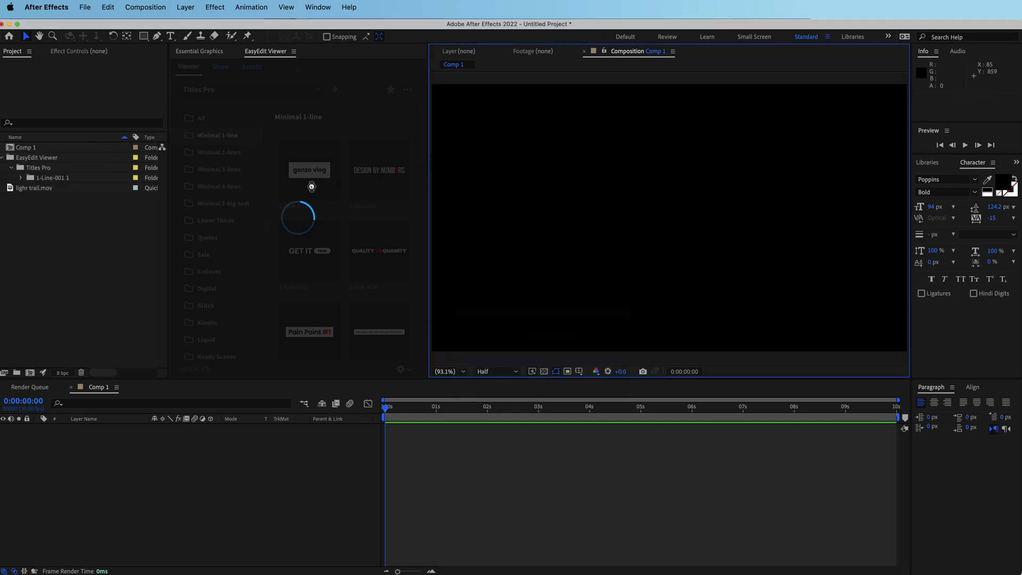
Scrub the composition through the title layer's In and Out markers to examine its animation timing.
{"action": "left_click_drag", "start_coordinate": [462, 410], "coordinate": [489, 414]}
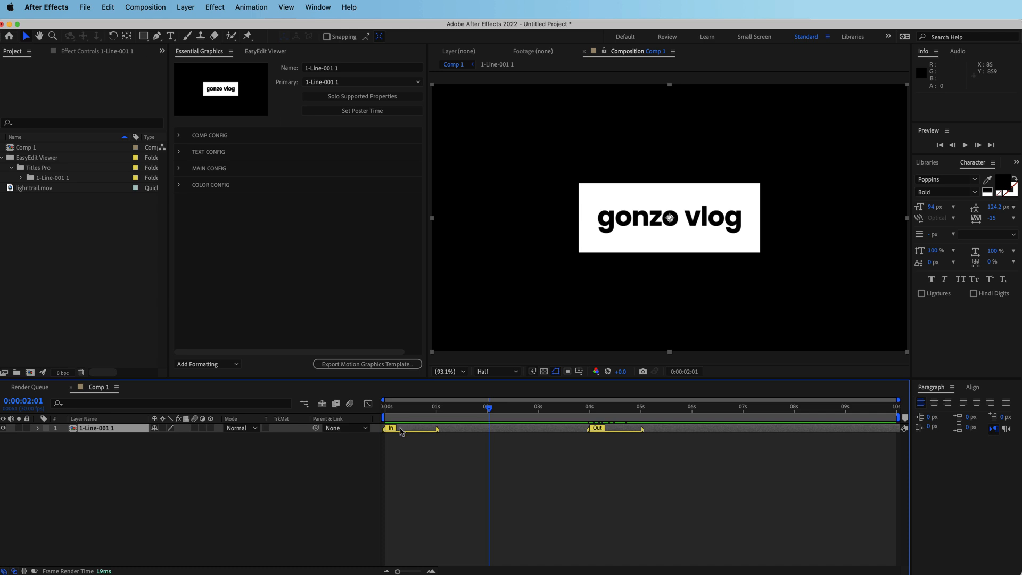
{"action": "left_click_drag", "start_coordinate": [494, 411], "coordinate": [439, 411]}
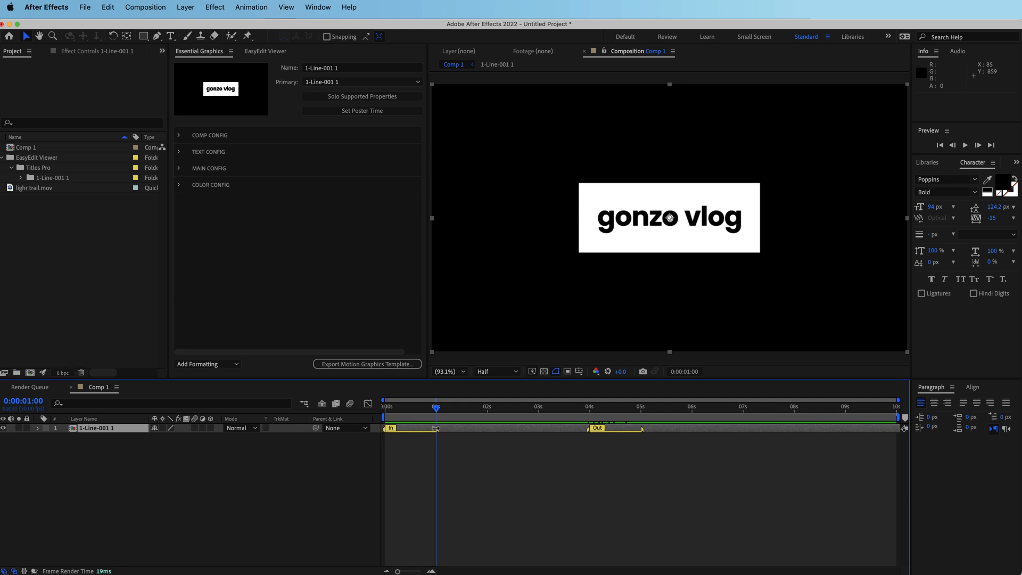
{"action": "left_click_drag", "start_coordinate": [440, 413], "coordinate": [590, 416]}
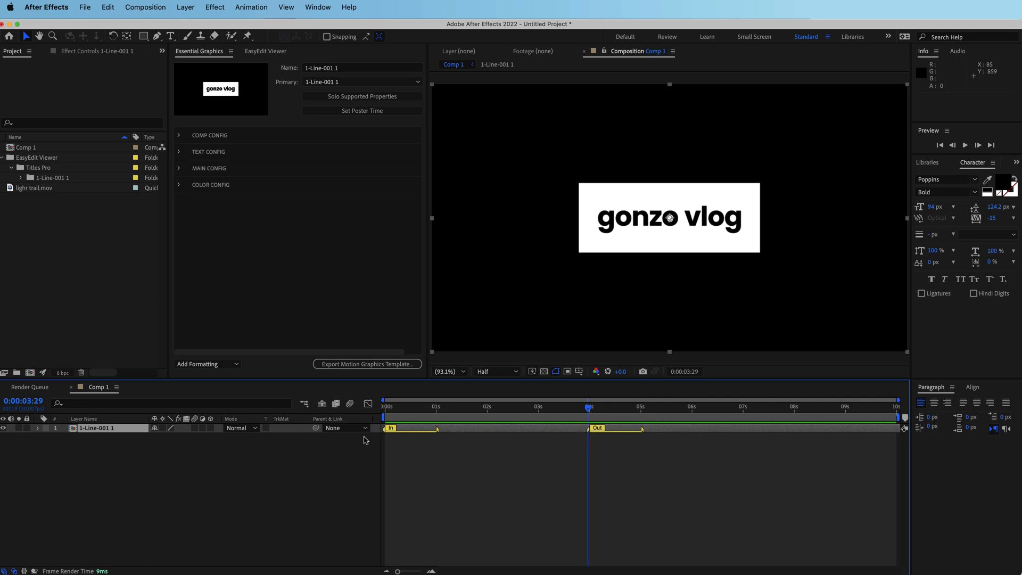
Open the 1-Line-001 1 precomp, reveal the Text and Box layers' keyframes, and scrub through the intro animation.
{"action": "double_click", "coordinate": [96, 428]}
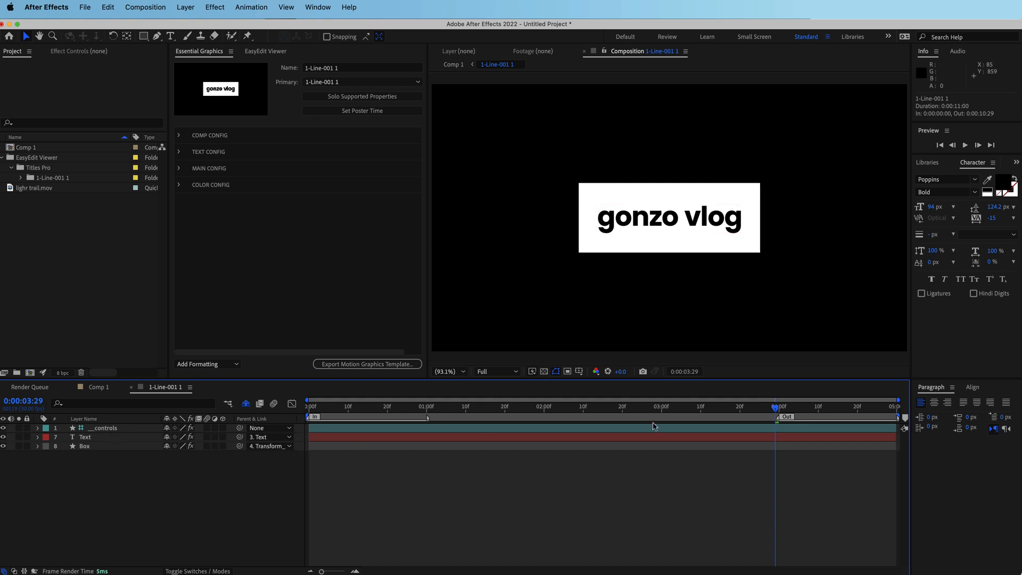
{"action": "left_click_drag", "start_coordinate": [774, 412], "coordinate": [298, 418]}
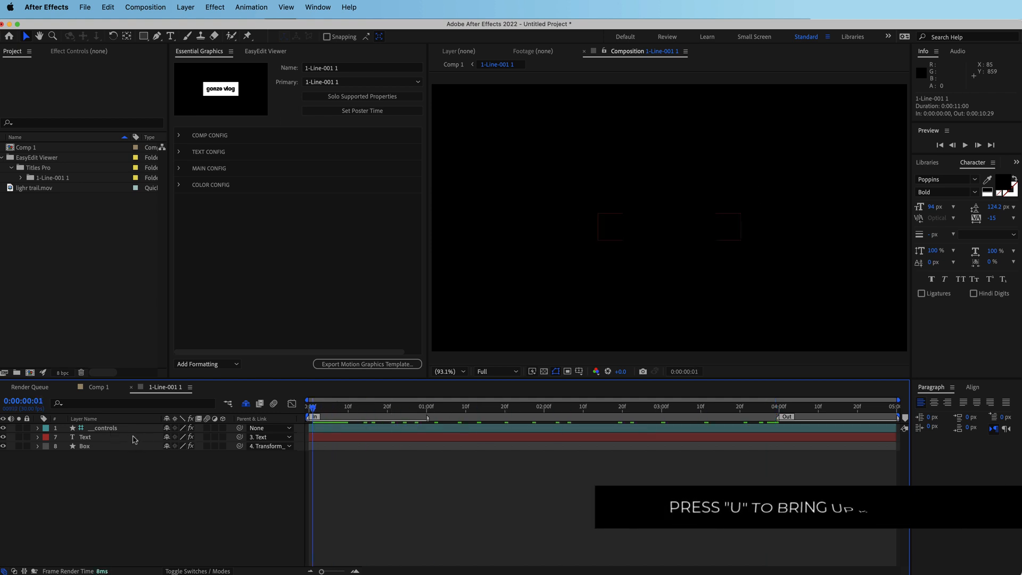
{"action": "left_click", "coordinate": [100, 440]}
{"action": "key", "text": "u"}
{"action": "left_click", "coordinate": [95, 492]}
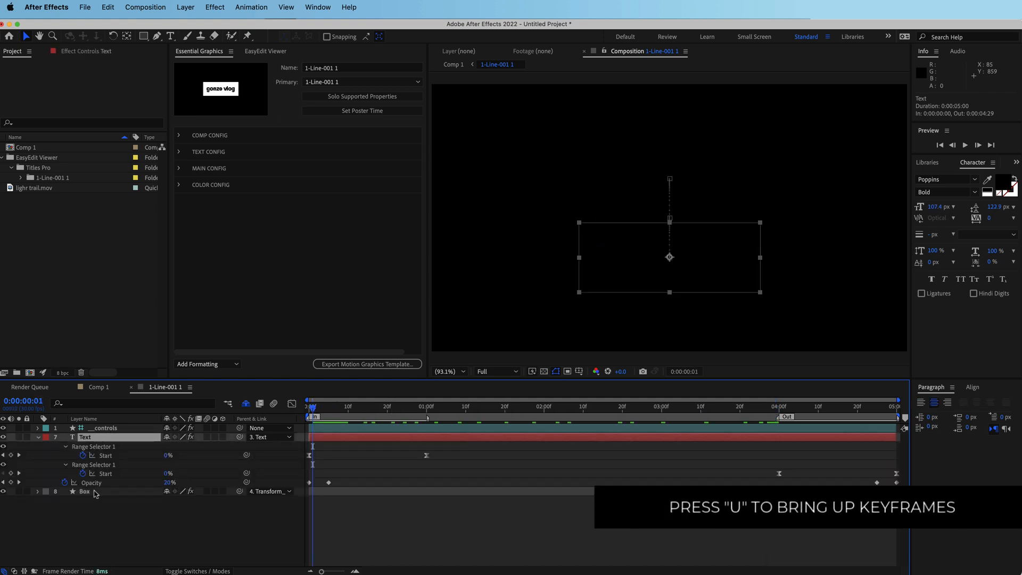
{"action": "key", "text": "u"}
{"action": "left_click_drag", "start_coordinate": [313, 412], "coordinate": [428, 413]}
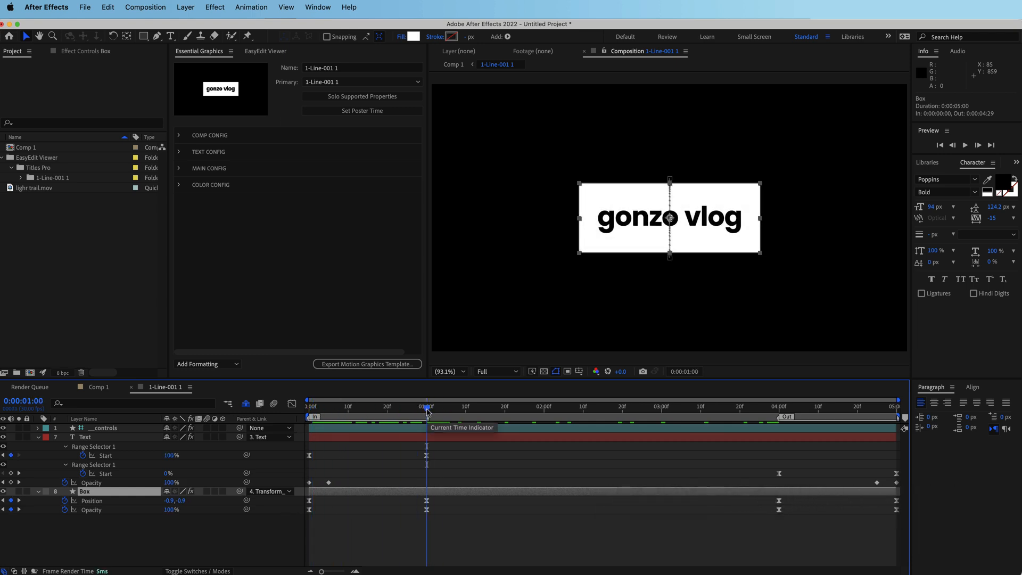
{"action": "mouse_move", "coordinate": [427, 411]}
{"action": "left_mouse_down"}
{"action": "mouse_move", "coordinate": [319, 411]}
{"action": "mouse_move", "coordinate": [852, 412]}
{"action": "mouse_move", "coordinate": [446, 413]}
{"action": "left_mouse_up"}
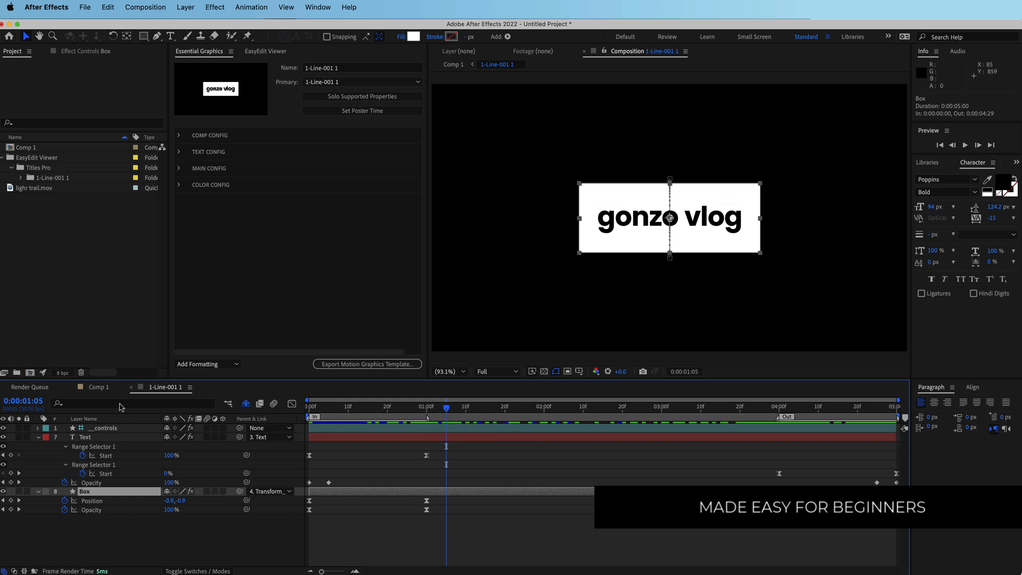
Return to Comp 1 and set the title text's font to Raleway Thin in the text configuration.
{"action": "left_click", "coordinate": [130, 387]}
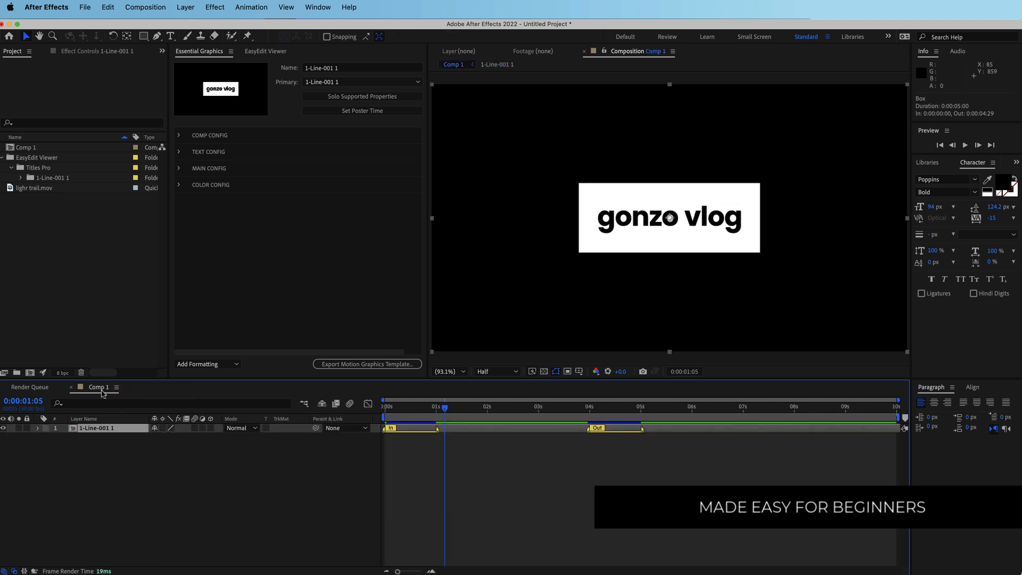
{"action": "left_click_drag", "start_coordinate": [448, 410], "coordinate": [456, 409]}
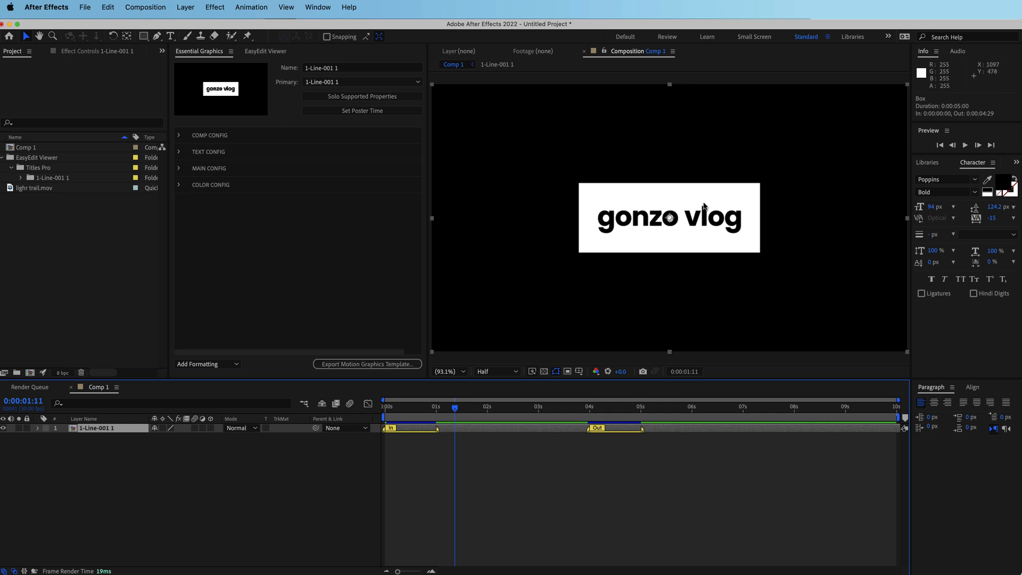
{"action": "left_click", "coordinate": [179, 153]}
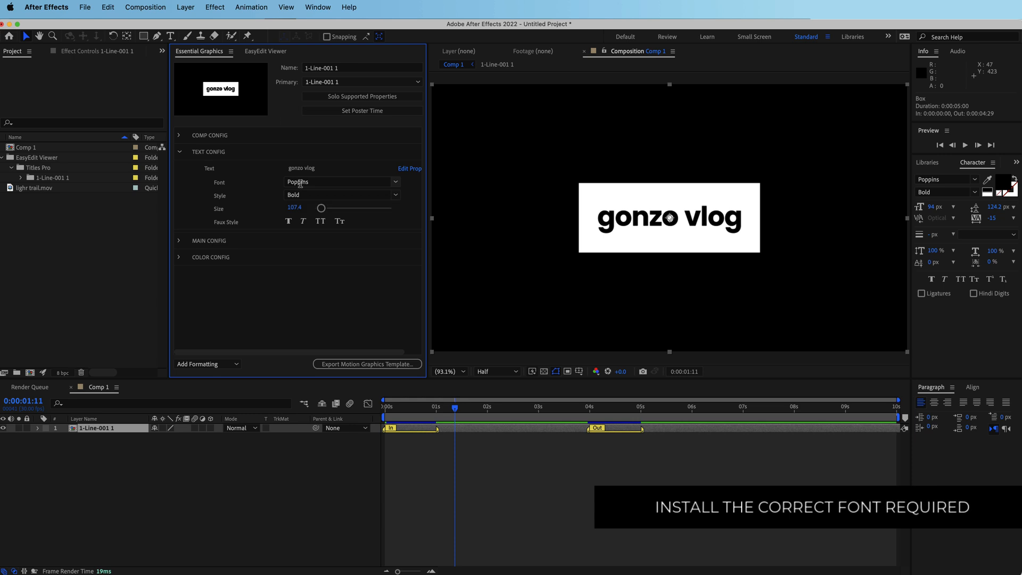
{"action": "left_click", "coordinate": [396, 184]}
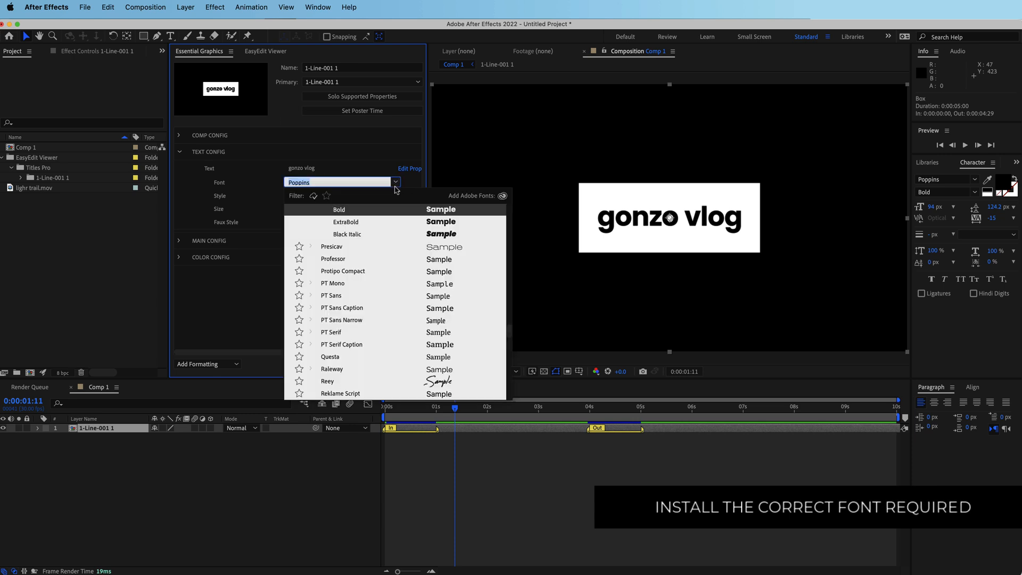
{"action": "left_click", "coordinate": [439, 372]}
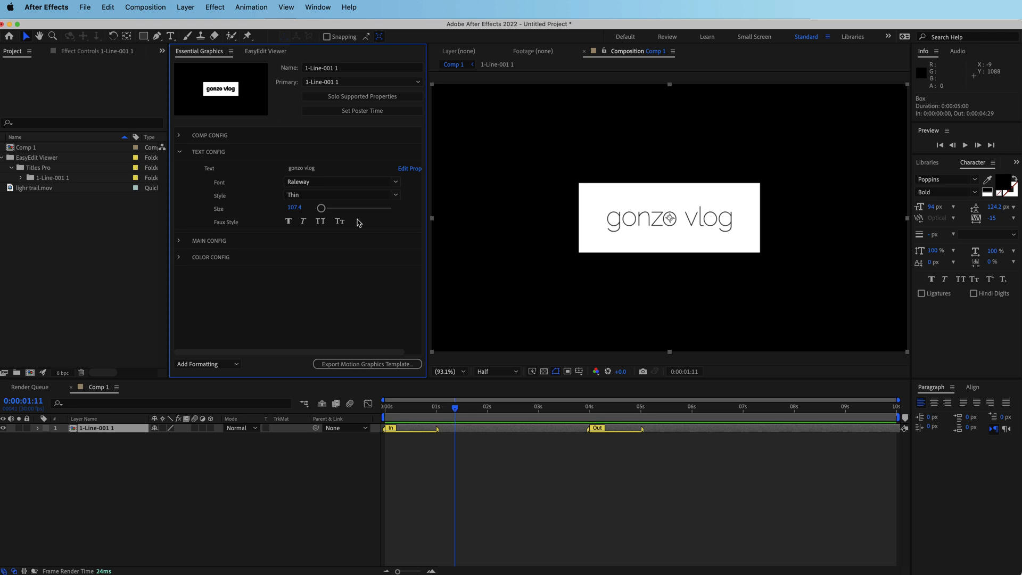
Increase the title's text size to 133 and replace its wording with "Learnspace".
{"action": "left_click_drag", "start_coordinate": [454, 407], "coordinate": [506, 400]}
{"action": "mouse_move", "coordinate": [322, 209]}
{"action": "left_mouse_down"}
{"action": "mouse_move", "coordinate": [335, 211]}
{"action": "mouse_move", "coordinate": [327, 211]}
{"action": "left_mouse_up"}
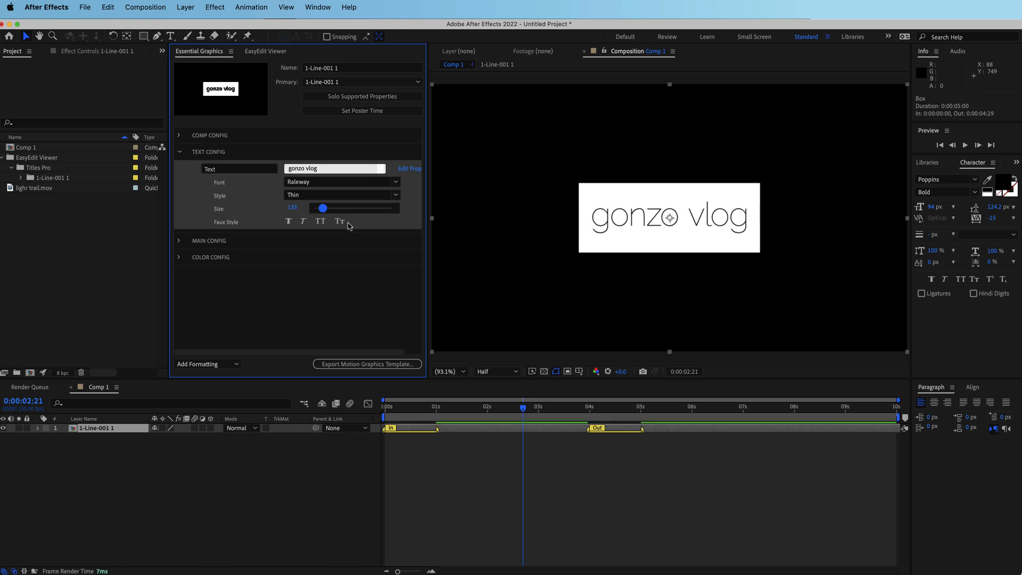
{"action": "left_click", "coordinate": [333, 168]}
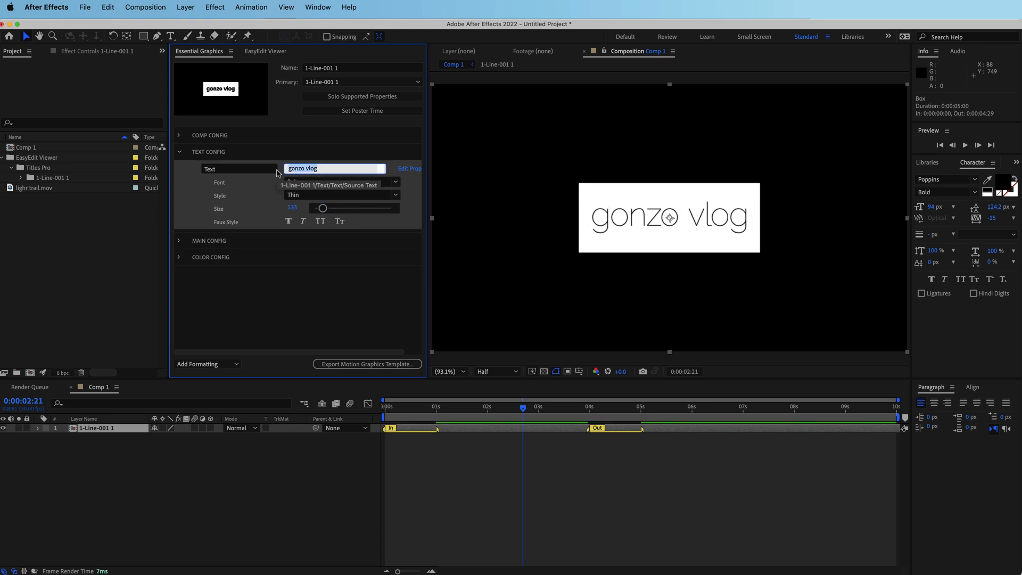
{"action": "type", "text": "Learnspace"}
Apply the All Caps faux style to the title, set its size to 110, and preview the result.
{"action": "mouse_move", "coordinate": [523, 408]}
{"action": "left_mouse_down"}
{"action": "mouse_move", "coordinate": [409, 414]}
{"action": "mouse_move", "coordinate": [518, 410]}
{"action": "left_mouse_up"}
{"action": "left_click", "coordinate": [321, 223]}
{"action": "left_click", "coordinate": [293, 208]}
{"action": "type", "text": "110"}
{"action": "key", "text": "Return"}
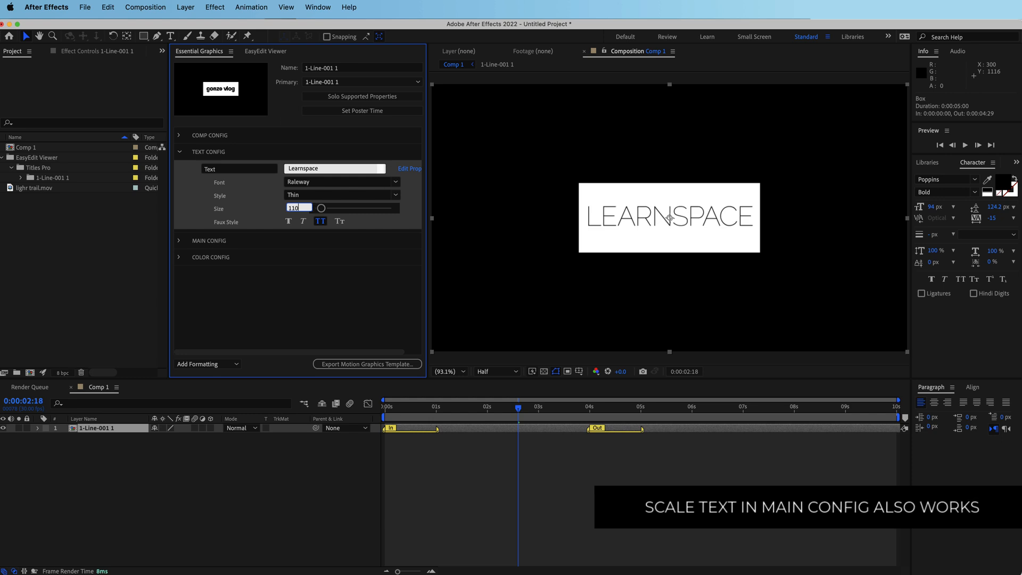
{"action": "mouse_move", "coordinate": [527, 410]}
{"action": "left_mouse_down"}
{"action": "mouse_move", "coordinate": [398, 408]}
{"action": "mouse_move", "coordinate": [535, 402]}
{"action": "left_mouse_up"}
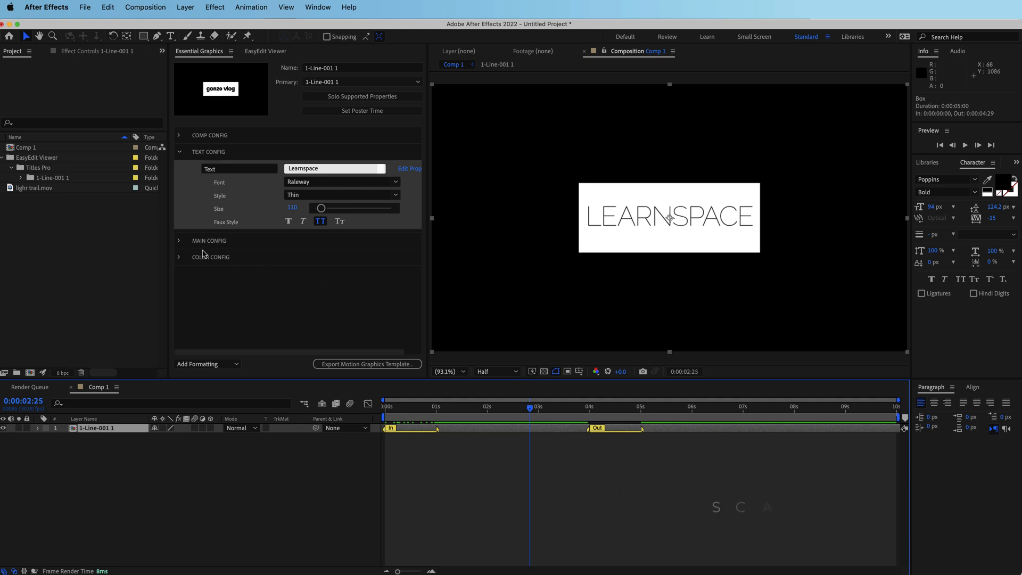
Change the title's box colour to bright cyan in the colour configuration.
{"action": "left_click", "coordinate": [180, 258]}
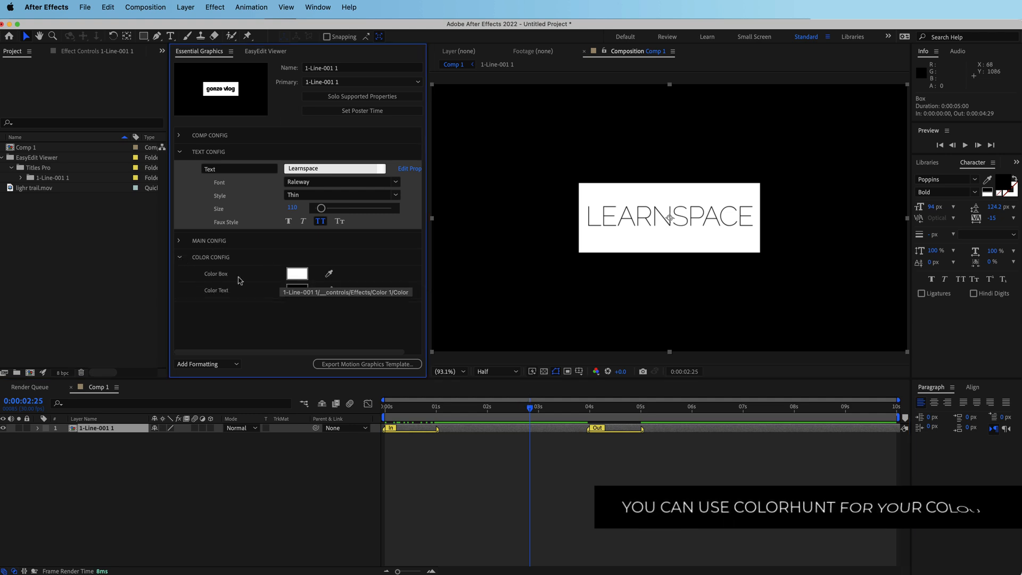
{"action": "left_click", "coordinate": [302, 274]}
{"action": "left_click_drag", "start_coordinate": [191, 262], "coordinate": [190, 262]}
{"action": "left_click_drag", "start_coordinate": [165, 228], "coordinate": [172, 195]}
{"action": "left_click", "coordinate": [273, 194]}
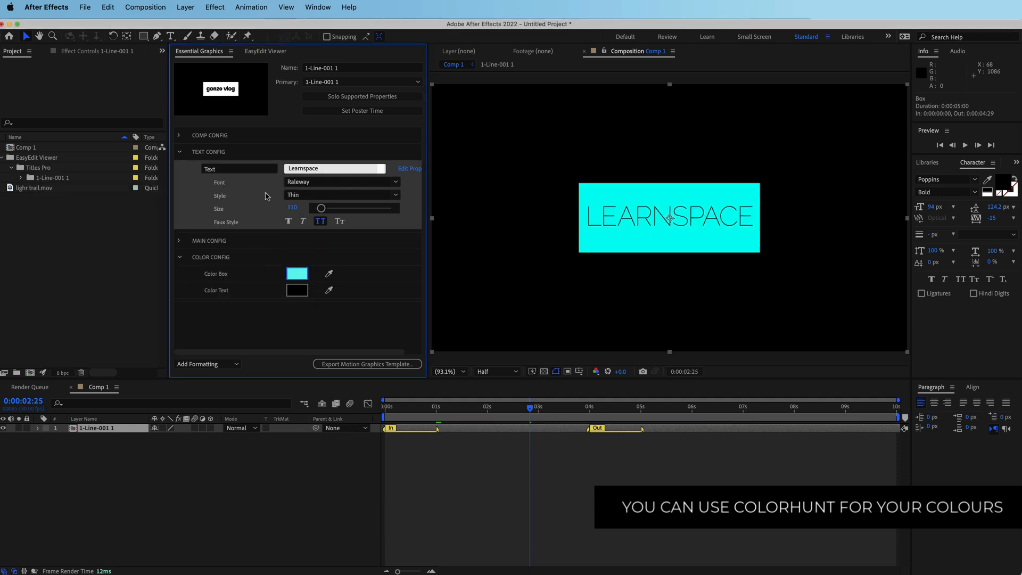
Change the title's text colour to light yellow-green in the colour configuration.
{"action": "left_click", "coordinate": [297, 290]}
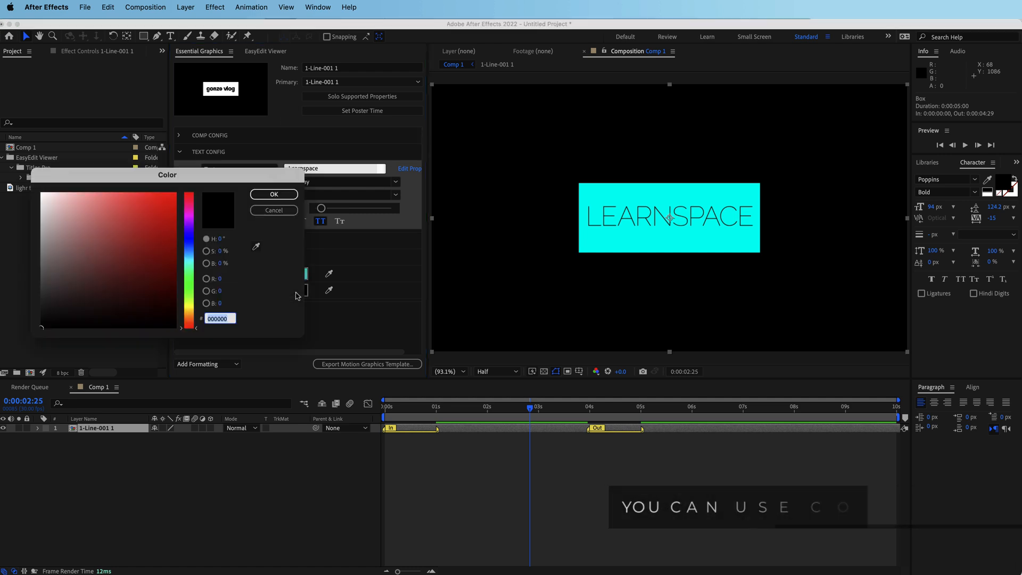
{"action": "left_click", "coordinate": [189, 299]}
{"action": "left_click_drag", "start_coordinate": [134, 211], "coordinate": [108, 193]}
{"action": "left_click", "coordinate": [274, 194]}
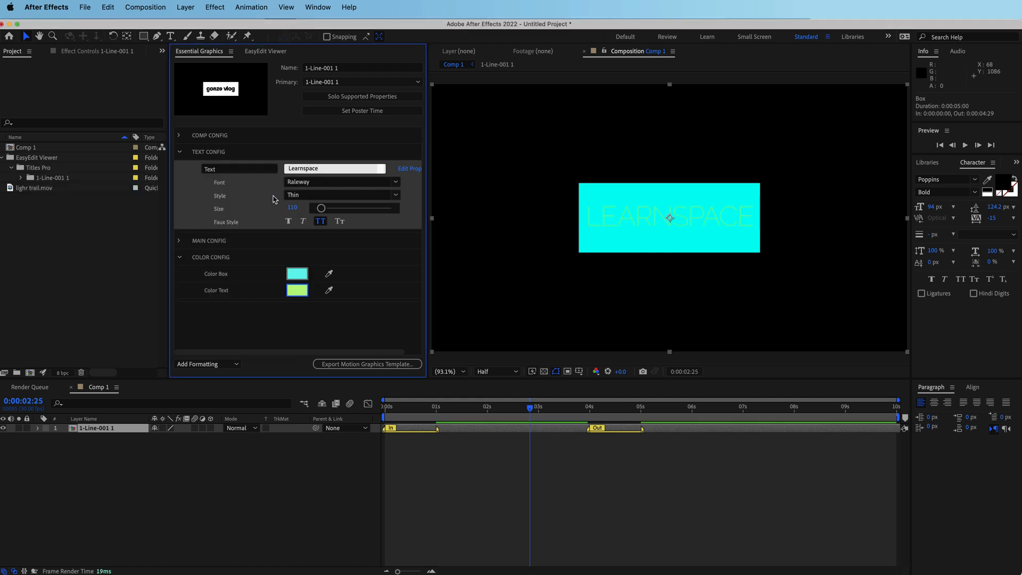
Undo the text and box colour changes.
{"action": "key", "text": "super+z"}
{"action": "key", "text": "super+z"}
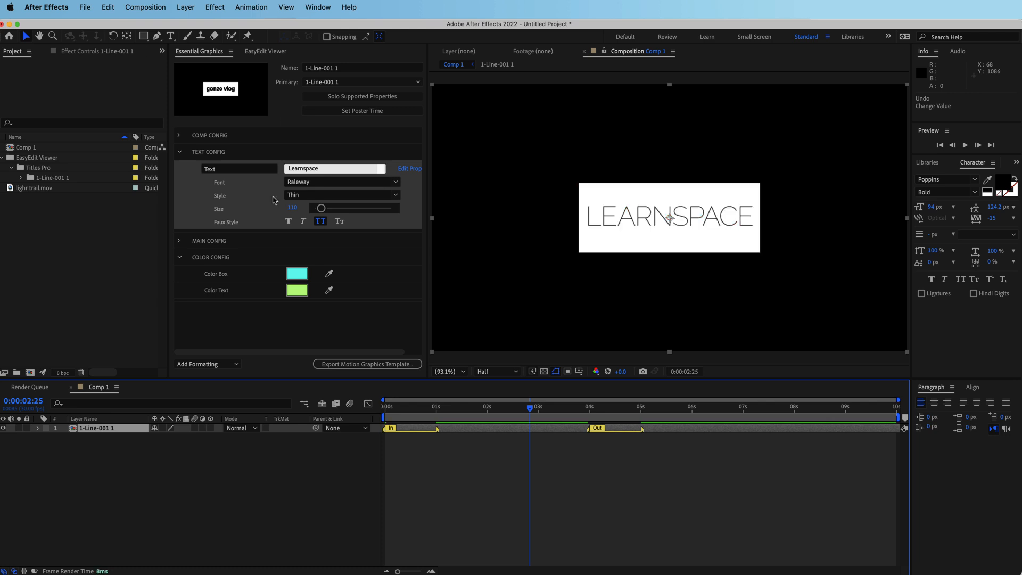
Widen the title's box by setting the Box Size width to 795 in the main configuration.
{"action": "left_click", "coordinate": [180, 241]}
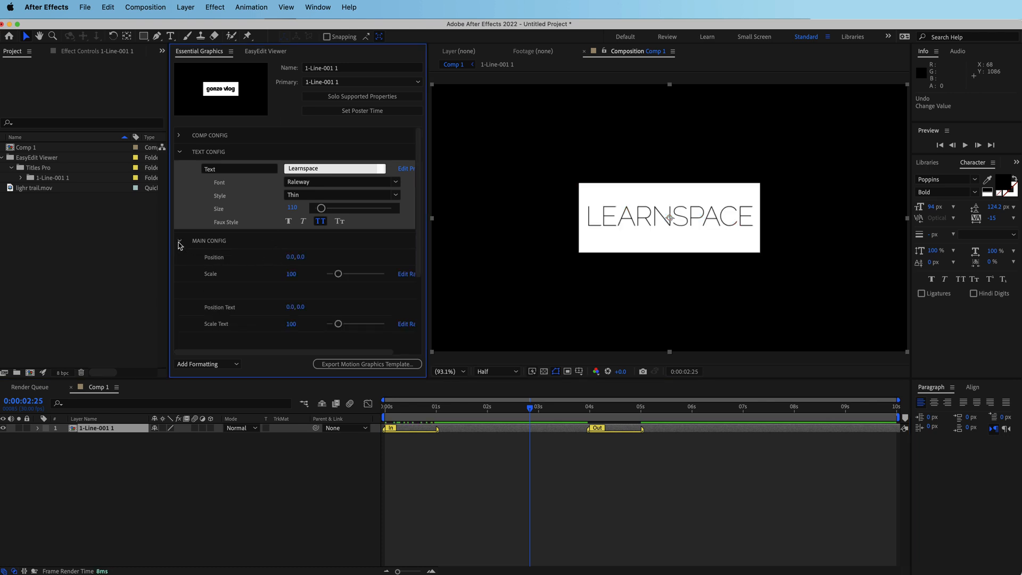
{"action": "left_click_drag", "start_coordinate": [418, 204], "coordinate": [416, 258]}
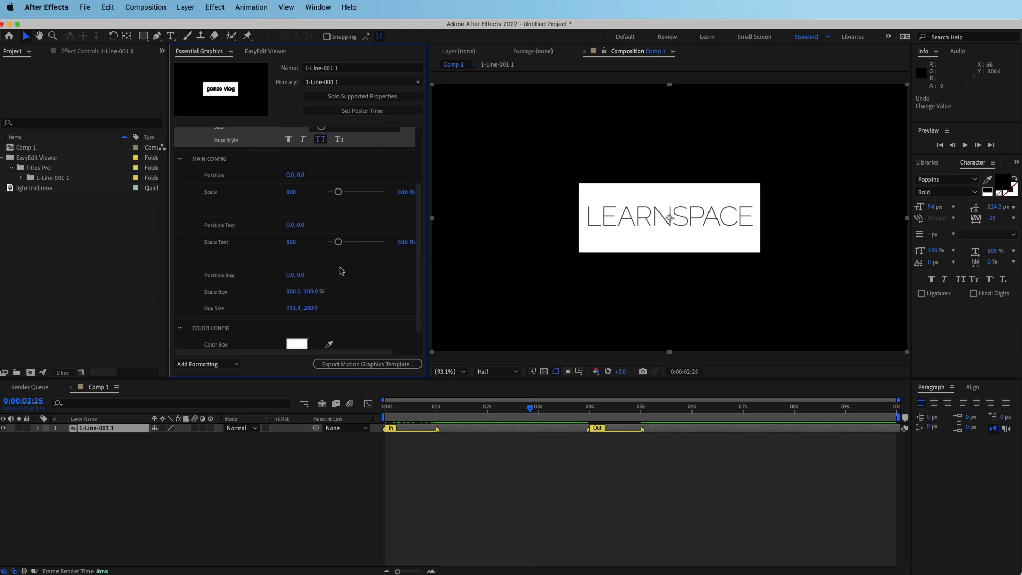
{"action": "left_click", "coordinate": [292, 310]}
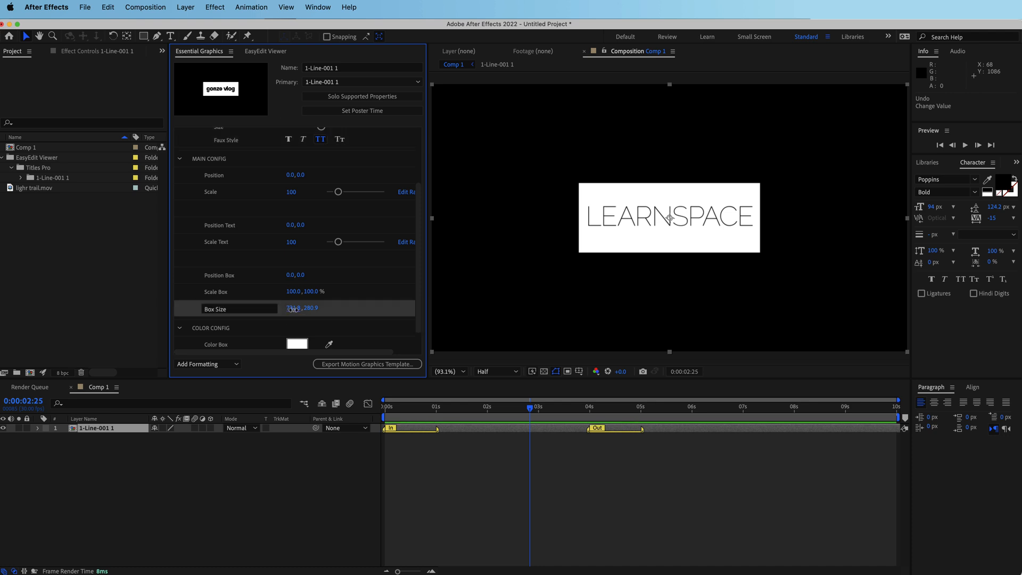
{"action": "left_click_drag", "start_coordinate": [308, 312], "coordinate": [296, 316]}
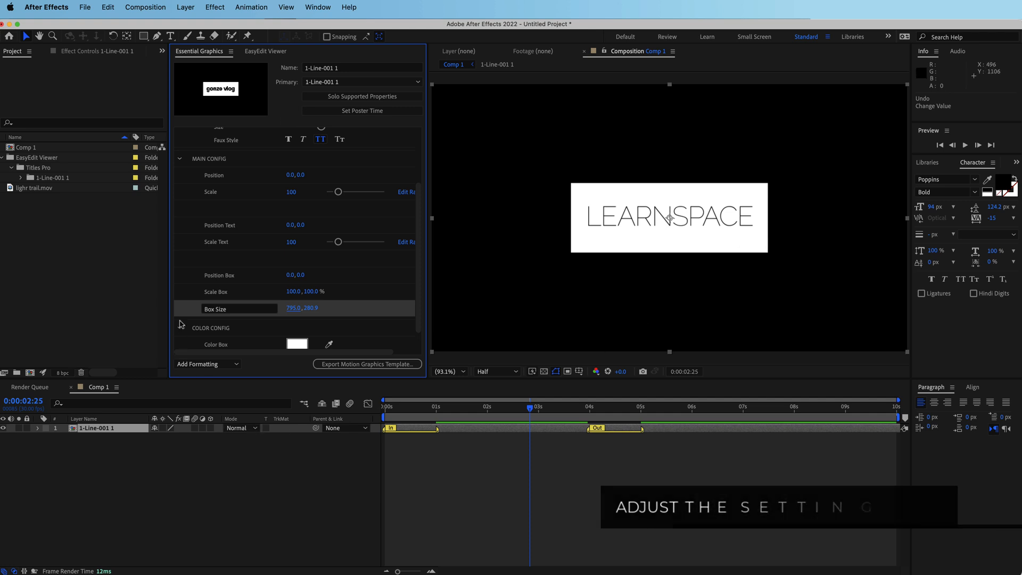
{"action": "mouse_move", "coordinate": [529, 408]}
{"action": "left_mouse_down"}
{"action": "mouse_move", "coordinate": [384, 407]}
{"action": "mouse_move", "coordinate": [528, 408]}
{"action": "left_mouse_up"}
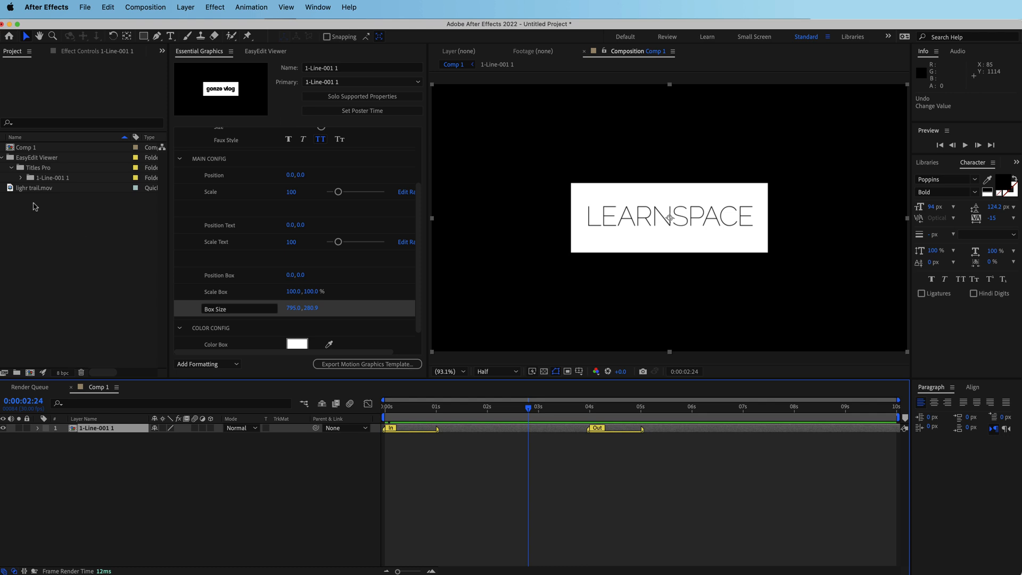
Place light trail.mov below the title layer, set its scale to 50%, and scrub to a frame showing the light trail.
{"action": "left_click_drag", "start_coordinate": [33, 191], "coordinate": [134, 454]}
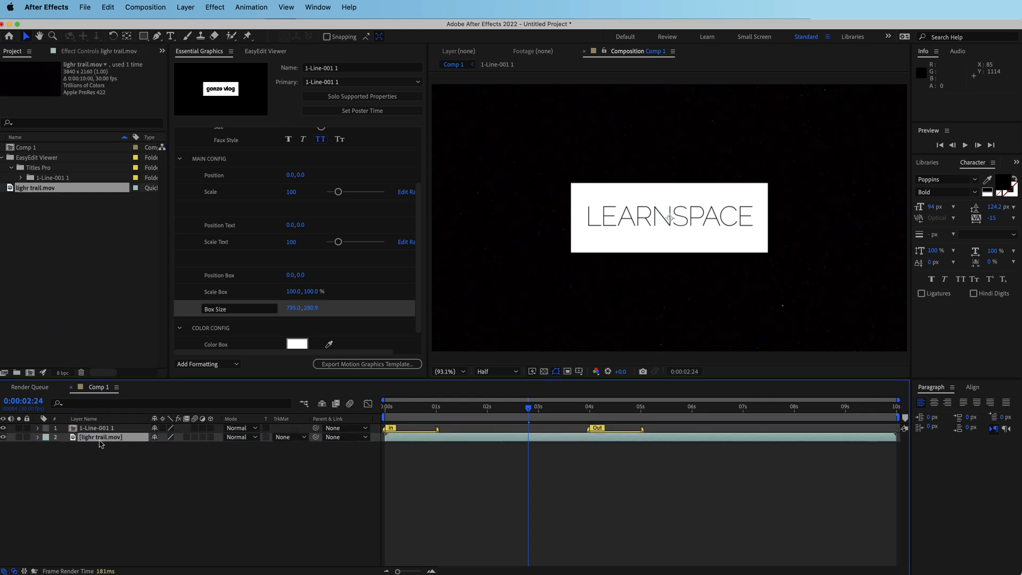
{"action": "key", "text": "s"}
{"action": "left_click", "coordinate": [168, 446]}
{"action": "key", "text": "Return"}
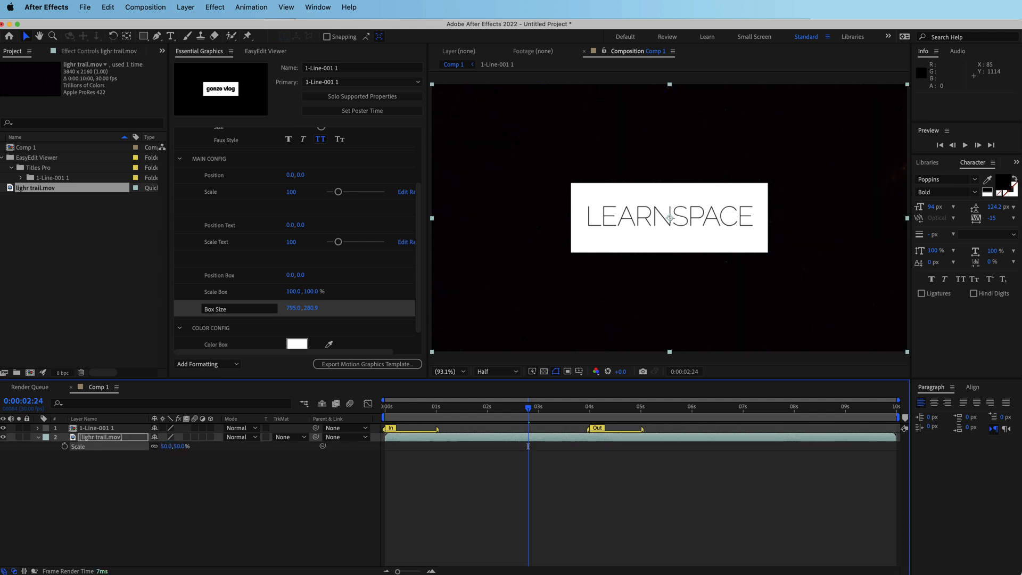
{"action": "left_click_drag", "start_coordinate": [530, 412], "coordinate": [500, 406]}
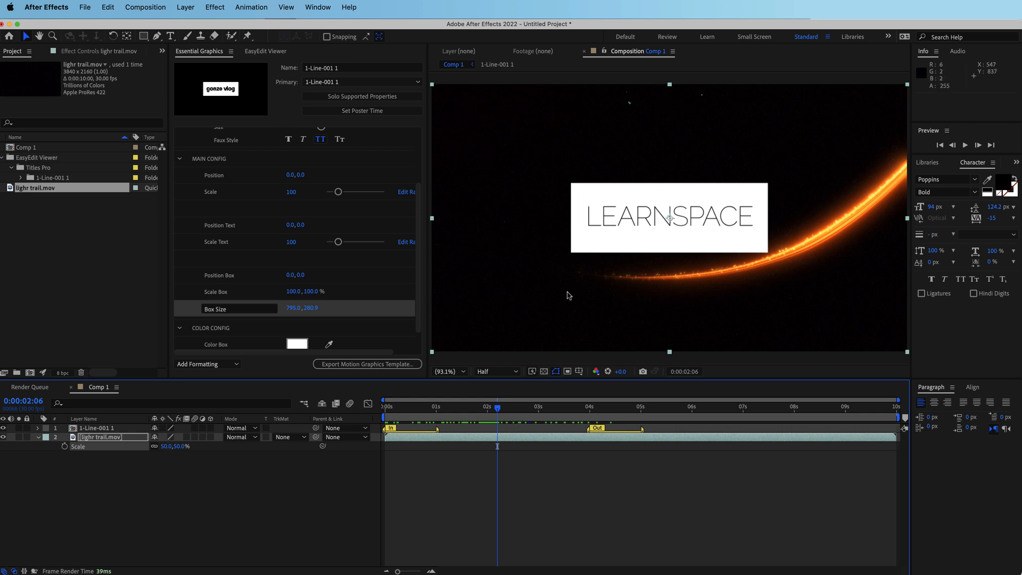
{"action": "mouse_move", "coordinate": [502, 417]}
{"action": "left_mouse_down"}
{"action": "mouse_move", "coordinate": [385, 417]}
{"action": "mouse_move", "coordinate": [482, 418]}
{"action": "left_mouse_up"}
{"action": "left_click_drag", "start_coordinate": [629, 238], "coordinate": [655, 291]}
{"action": "key", "text": "super+z"}
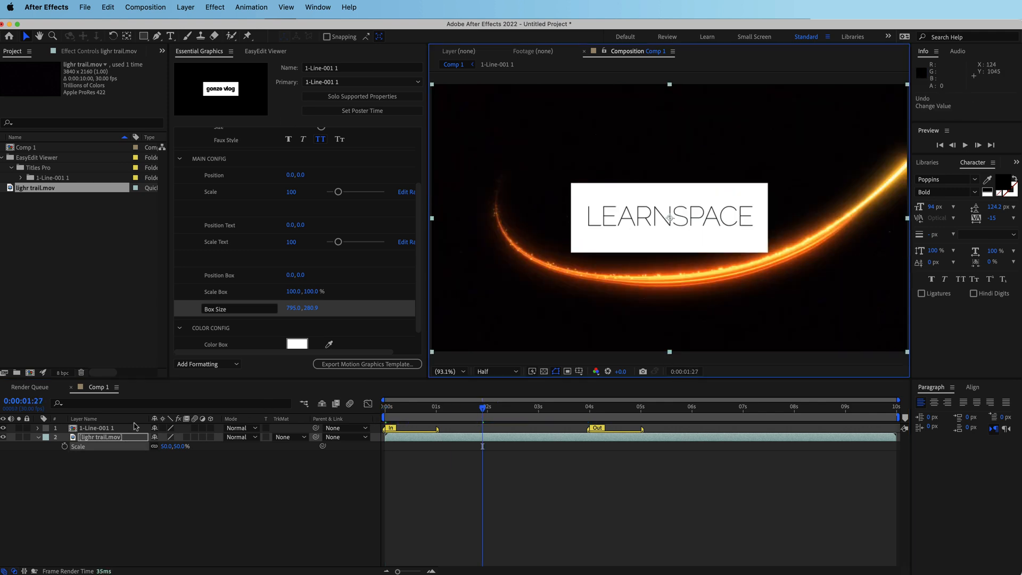
Reposition the title layer over the light trail footage in the frame and preview the composition from the start.
{"action": "left_click", "coordinate": [113, 428]}
{"action": "left_click_drag", "start_coordinate": [609, 222], "coordinate": [733, 307]}
{"action": "left_click_drag", "start_coordinate": [549, 164], "coordinate": [702, 248]}
{"action": "left_click_drag", "start_coordinate": [791, 320], "coordinate": [845, 343]}
{"action": "key", "text": "Home"}
{"action": "key", "text": "space"}
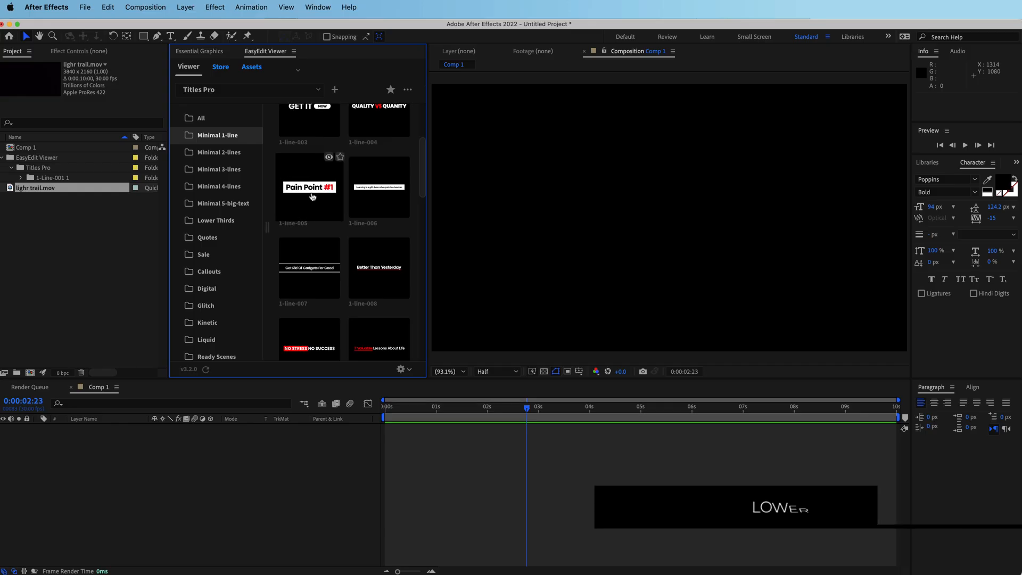
Insert the LT 002 lower third from Titles Pro and shift its layer to start at the beginning of the composition.
{"action": "left_click", "coordinate": [213, 221]}
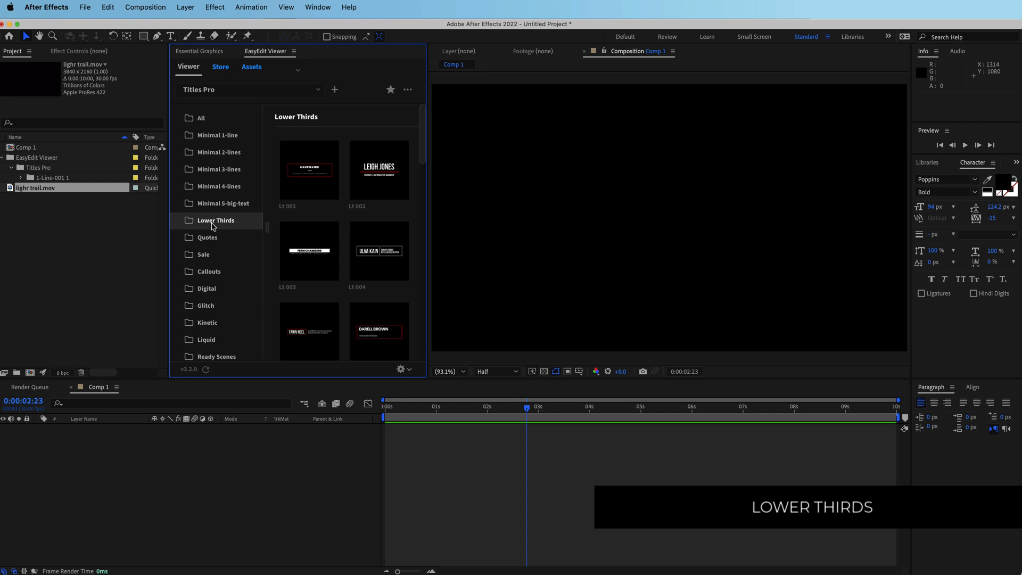
{"action": "left_click", "coordinate": [381, 172]}
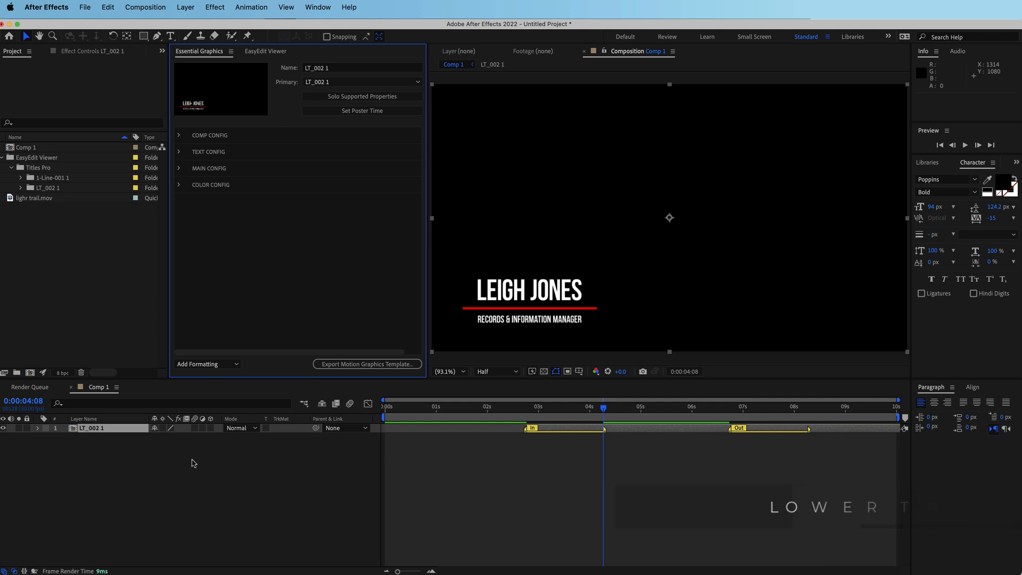
{"action": "left_click_drag", "start_coordinate": [628, 430], "coordinate": [486, 432]}
{"action": "left_click_drag", "start_coordinate": [604, 414], "coordinate": [513, 414]}
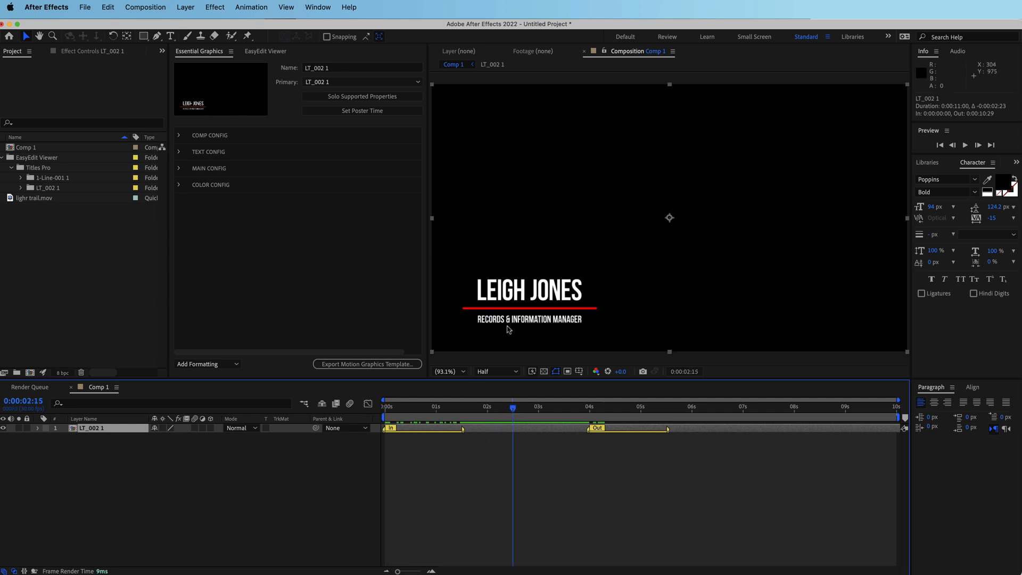
{"action": "mouse_move", "coordinate": [513, 408]}
{"action": "left_mouse_down"}
{"action": "mouse_move", "coordinate": [601, 409]}
{"action": "mouse_move", "coordinate": [410, 409]}
{"action": "mouse_move", "coordinate": [528, 408]}
{"action": "left_mouse_up"}
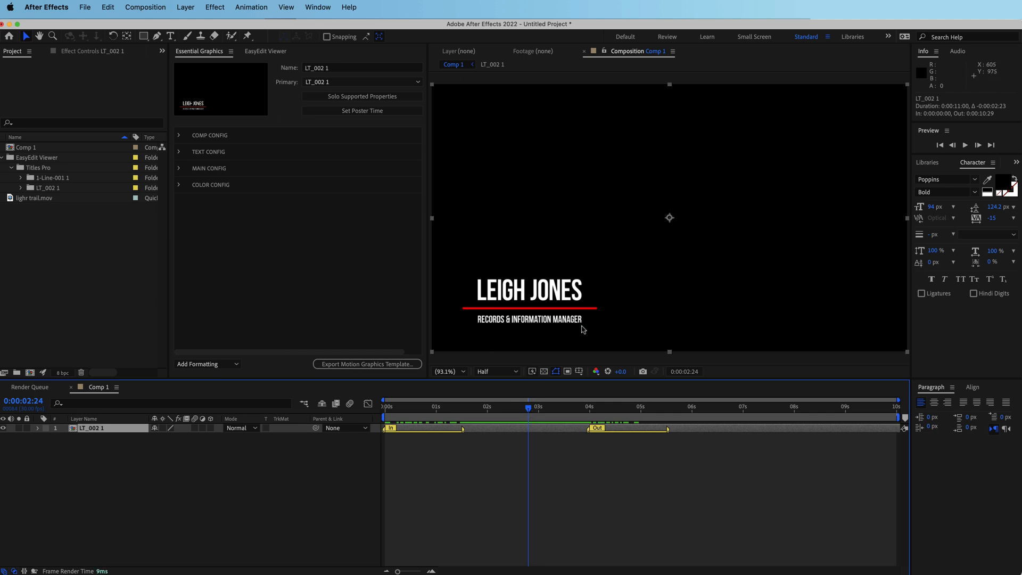
Replace the lower third's Text 1 with the person's first name and Text 2 with "Learnspace Records".
{"action": "left_click", "coordinate": [180, 153]}
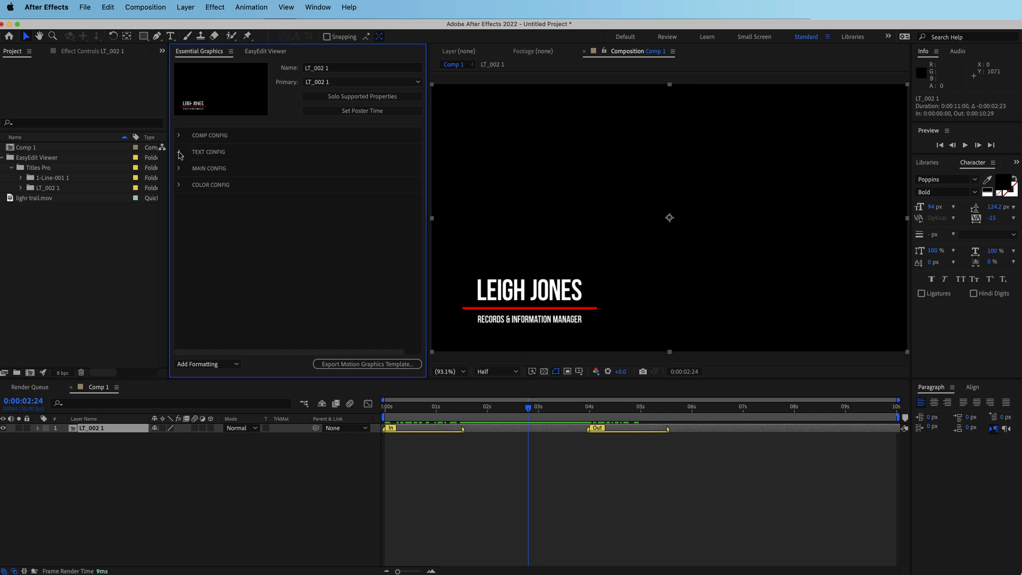
{"action": "left_click", "coordinate": [307, 168]}
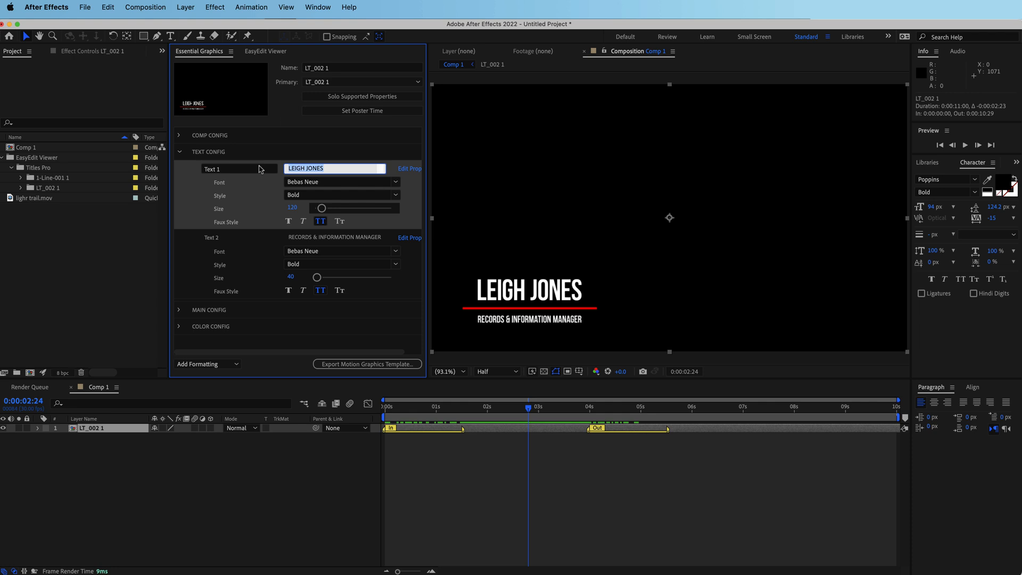
{"action": "type", "text": "Nick"}
{"action": "left_click", "coordinate": [339, 240]}
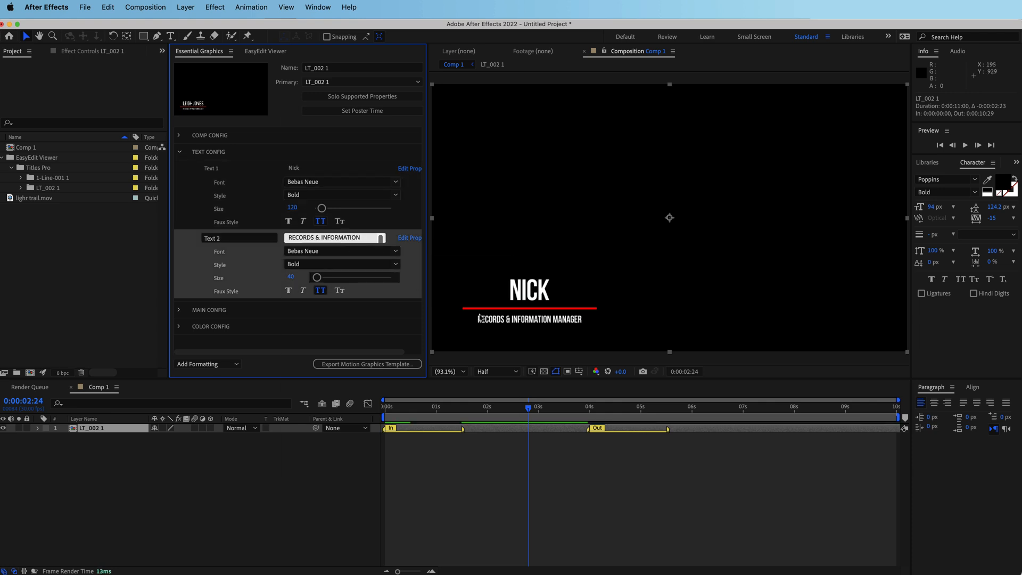
{"action": "left_click_drag", "start_coordinate": [372, 240], "coordinate": [261, 239]}
{"action": "type", "text": "Lea"}
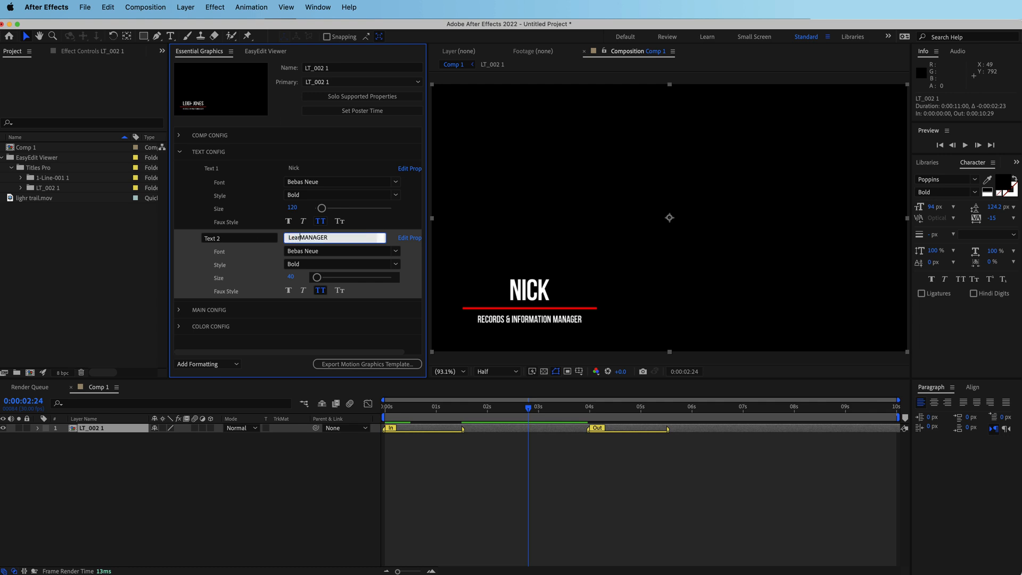
{"action": "type", "text": "rnspace Records"}
{"action": "left_click_drag", "start_coordinate": [510, 408], "coordinate": [557, 408]}
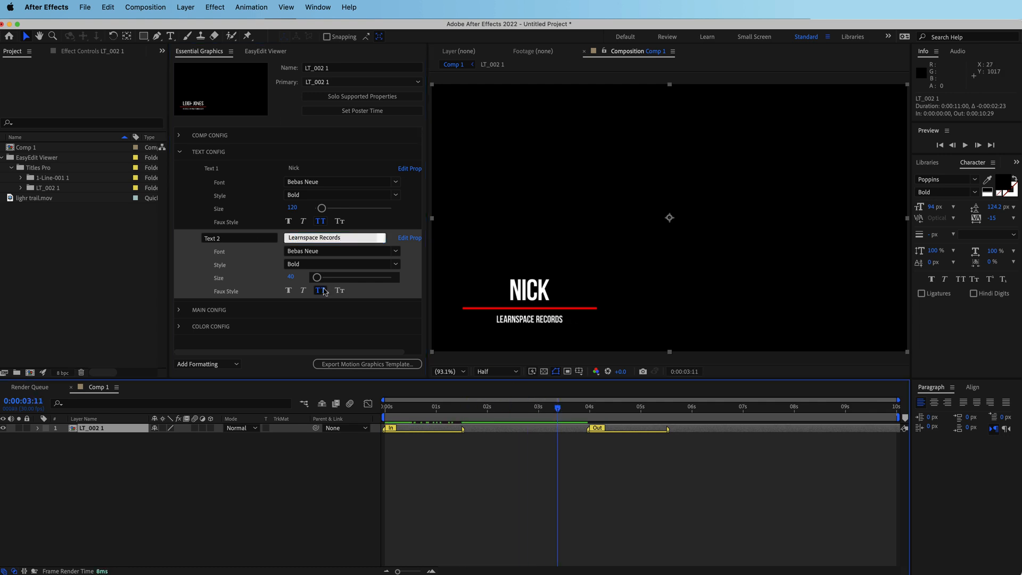
Change the lower third's line colour to teal (07C9C7) in the colour configuration.
{"action": "left_click", "coordinate": [180, 328]}
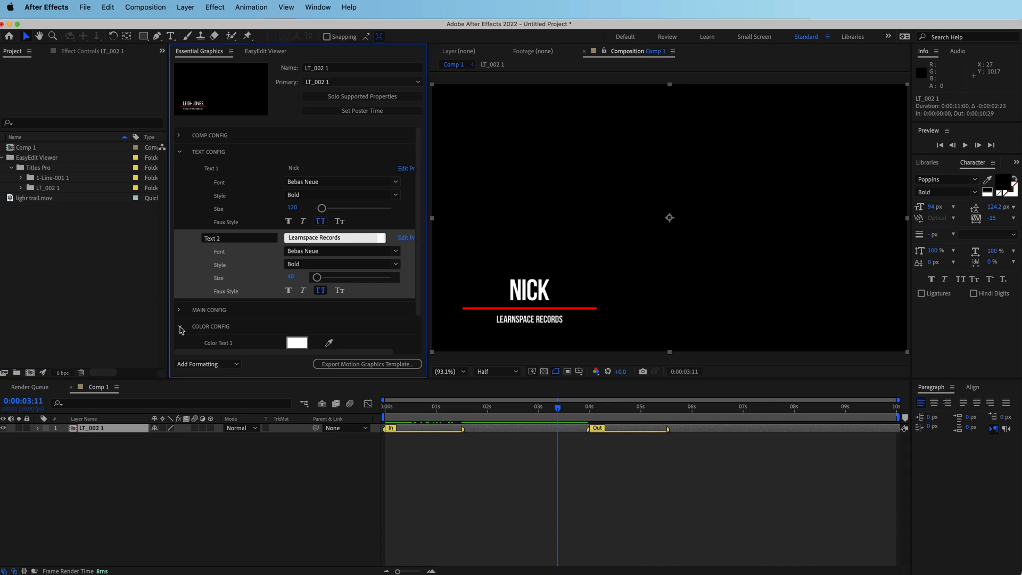
{"action": "scroll", "coordinate": [358, 291], "scroll_direction": "down", "scroll_amount": 2}
{"action": "left_click", "coordinate": [302, 339]}
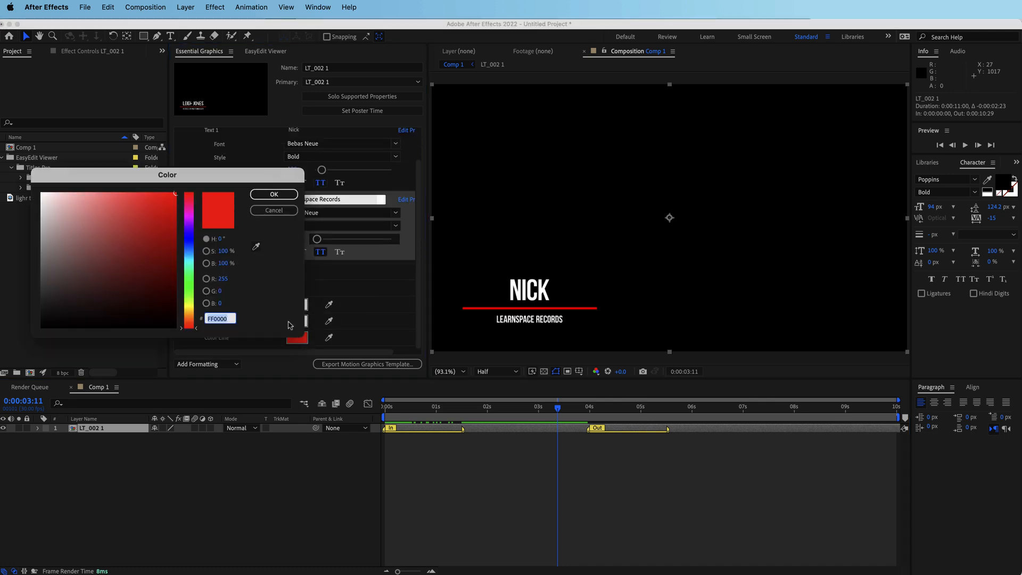
{"action": "left_click_drag", "start_coordinate": [184, 276], "coordinate": [186, 261]}
{"action": "left_click", "coordinate": [167, 221]}
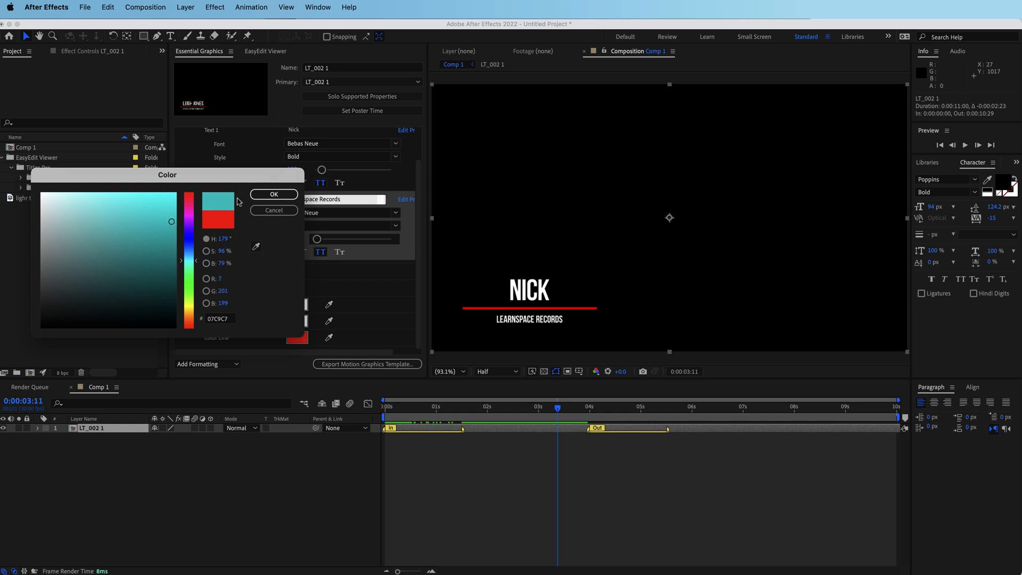
{"action": "left_click", "coordinate": [268, 196]}
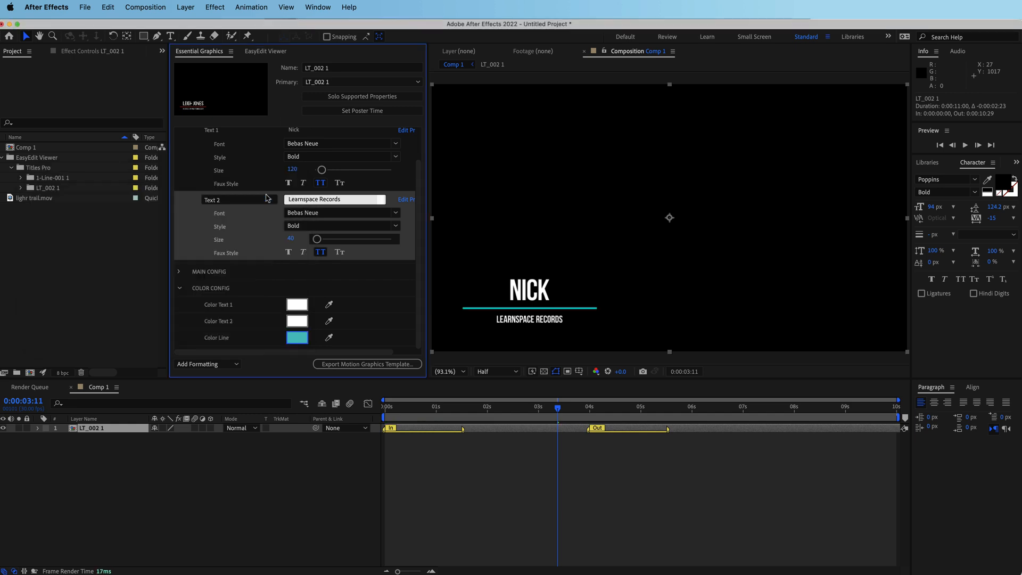
Shorten one end of the lower third's line by setting the Line Start X value to -170 in the main configuration.
{"action": "left_click", "coordinate": [179, 272]}
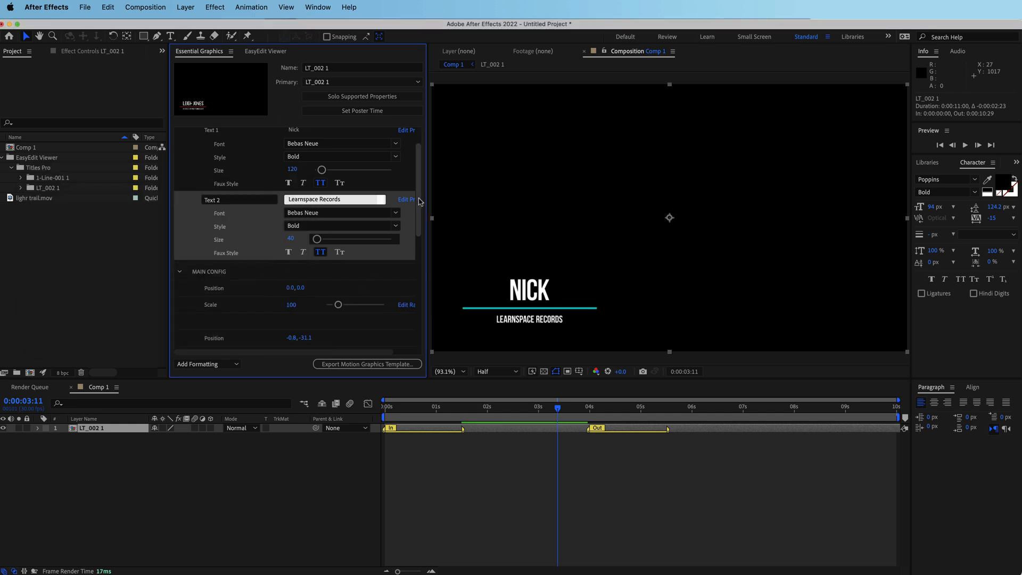
{"action": "scroll", "coordinate": [419, 234], "scroll_direction": "down", "scroll_amount": 5}
{"action": "left_click_drag", "start_coordinate": [419, 243], "coordinate": [418, 288]}
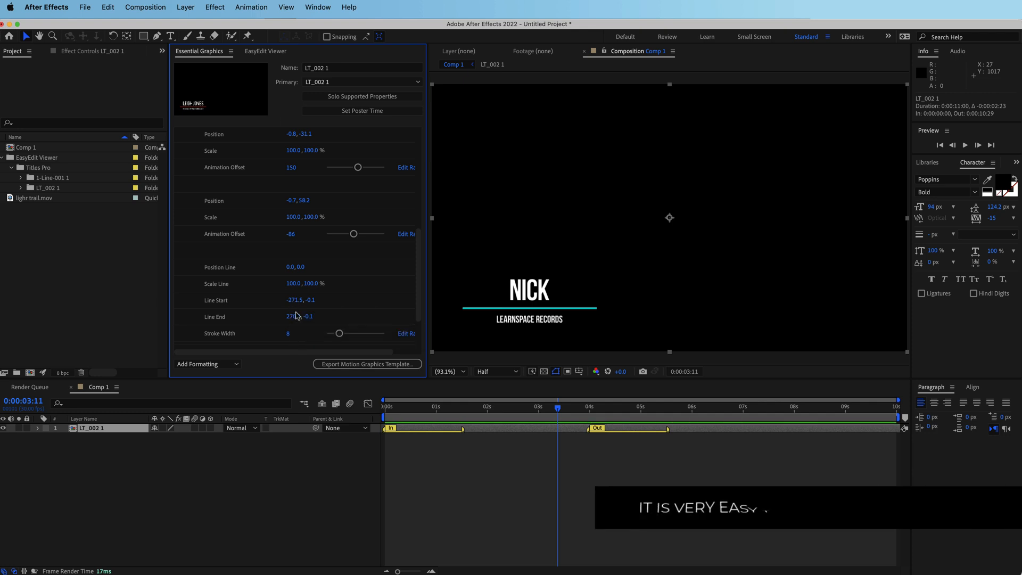
{"action": "left_click_drag", "start_coordinate": [294, 306], "coordinate": [303, 304]}
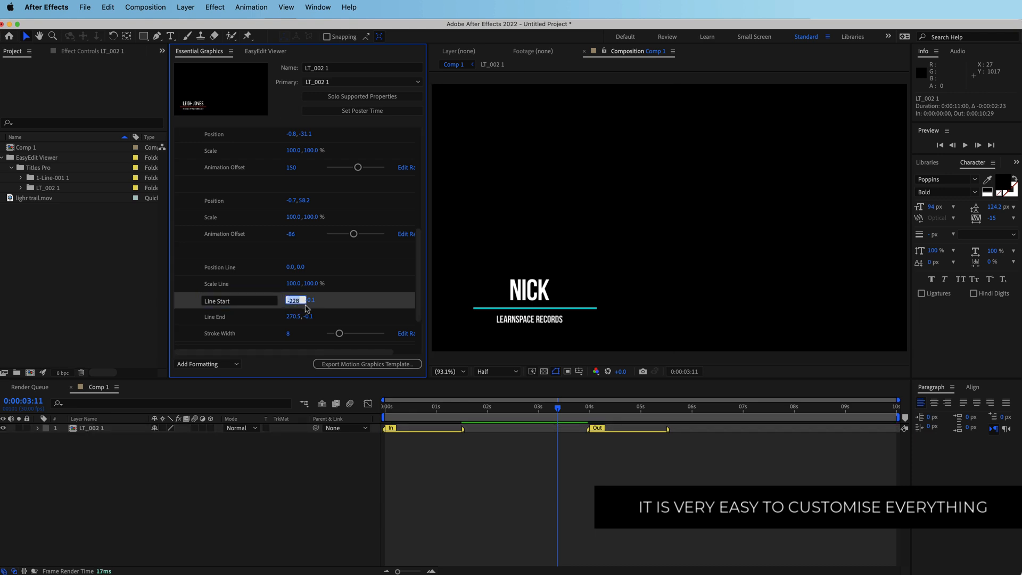
{"action": "type", "text": "-198"}
{"action": "key", "text": "Return"}
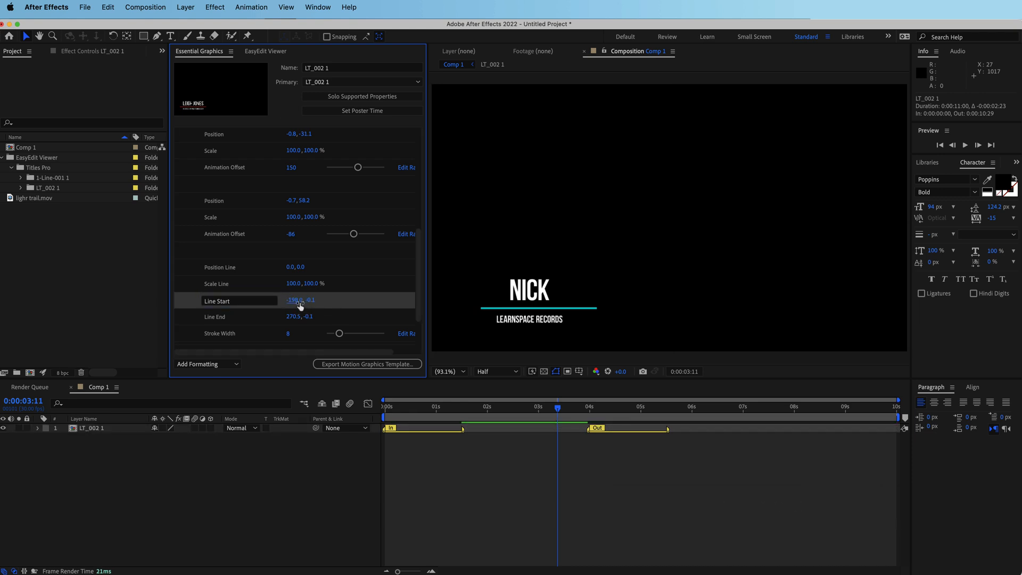
{"action": "left_click", "coordinate": [294, 300]}
{"action": "type", "text": "-170"}
{"action": "key", "text": "Return"}
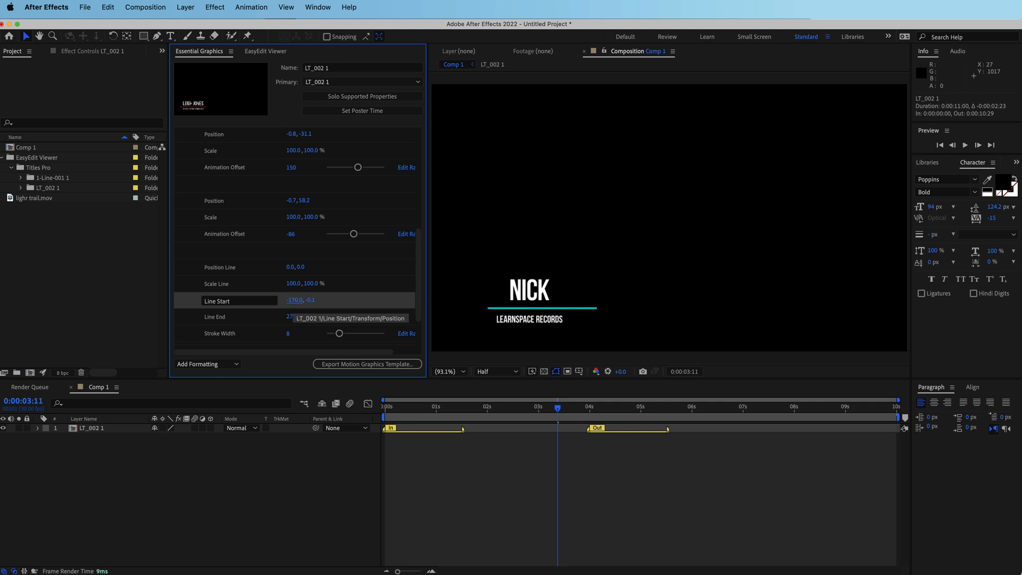
Set the line's Line End X value to 170 and preview the lower third from the start.
{"action": "left_click", "coordinate": [293, 318]}
{"action": "type", "text": "170.0"}
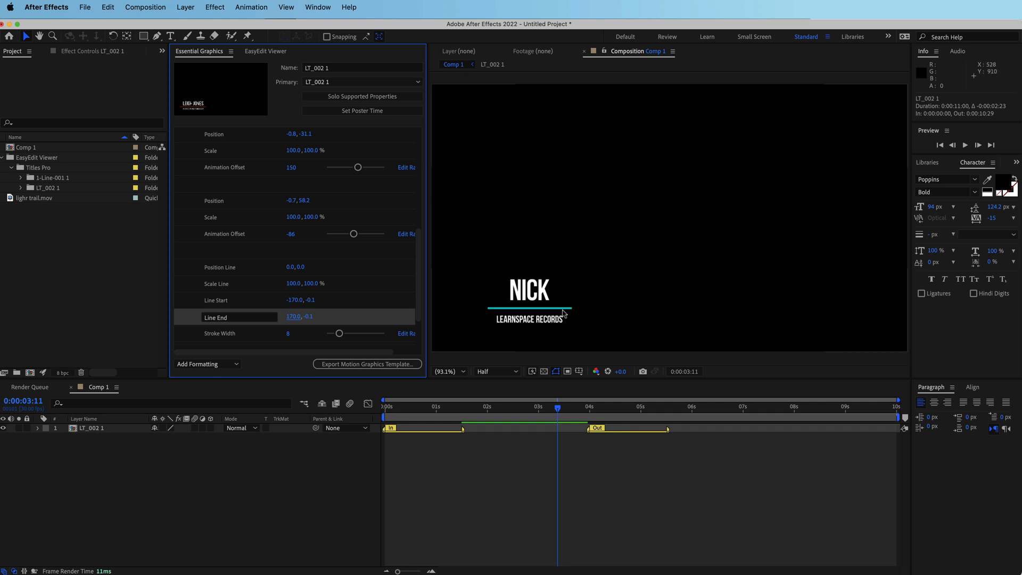
{"action": "left_click_drag", "start_coordinate": [560, 408], "coordinate": [346, 410]}
{"action": "key", "text": "space"}
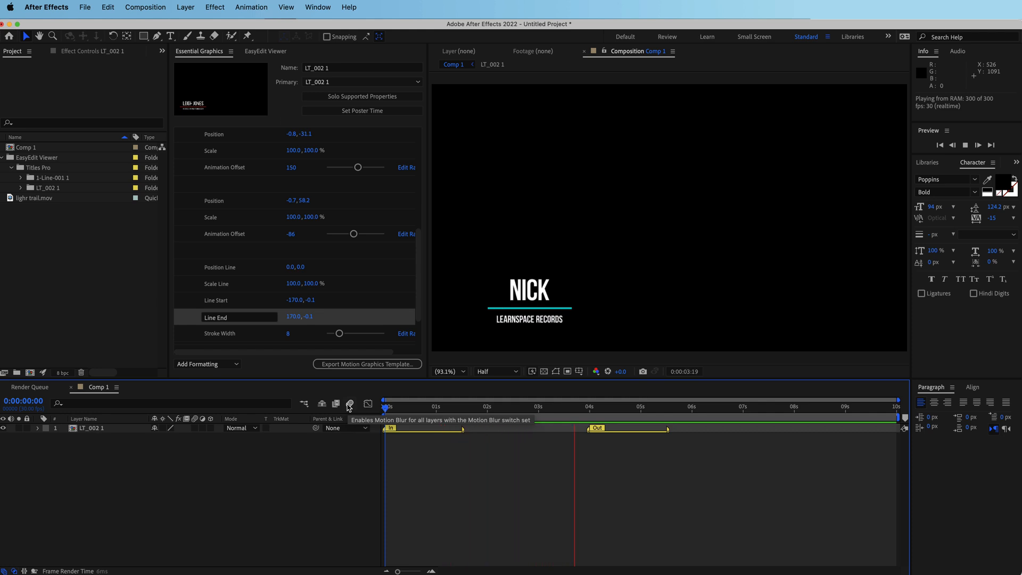
{"action": "key", "text": "space"}
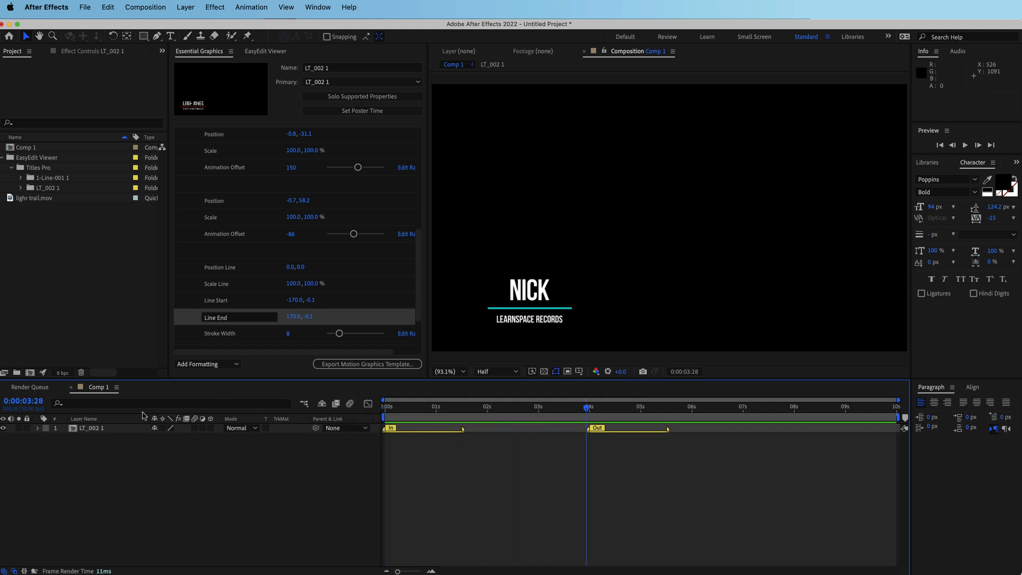
Replace the lower third with the Quotes 002 template and shift its layer to start at the beginning of the composition.
{"action": "left_click", "coordinate": [92, 432]}
{"action": "key", "text": "Delete"}
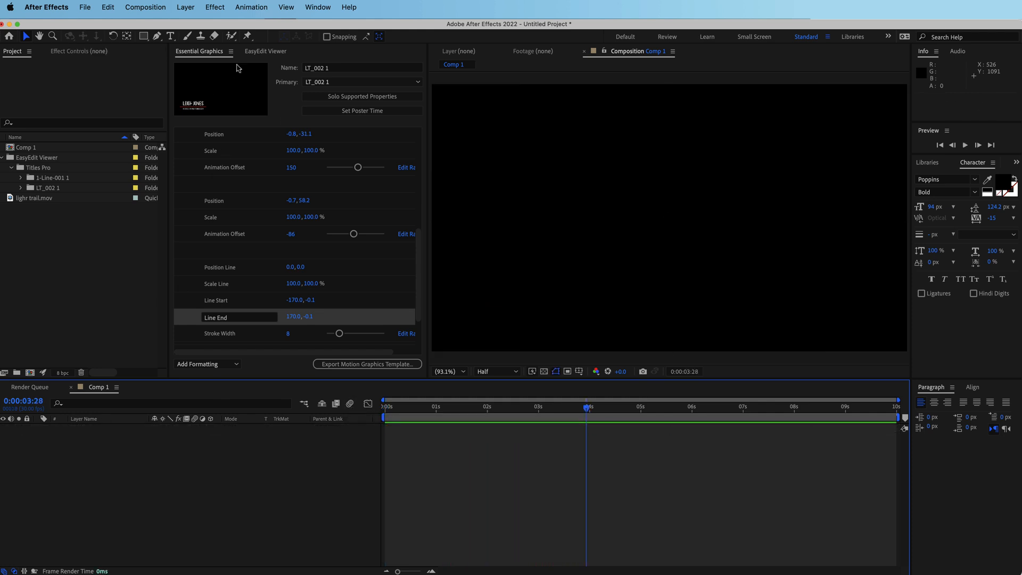
{"action": "left_click", "coordinate": [257, 52]}
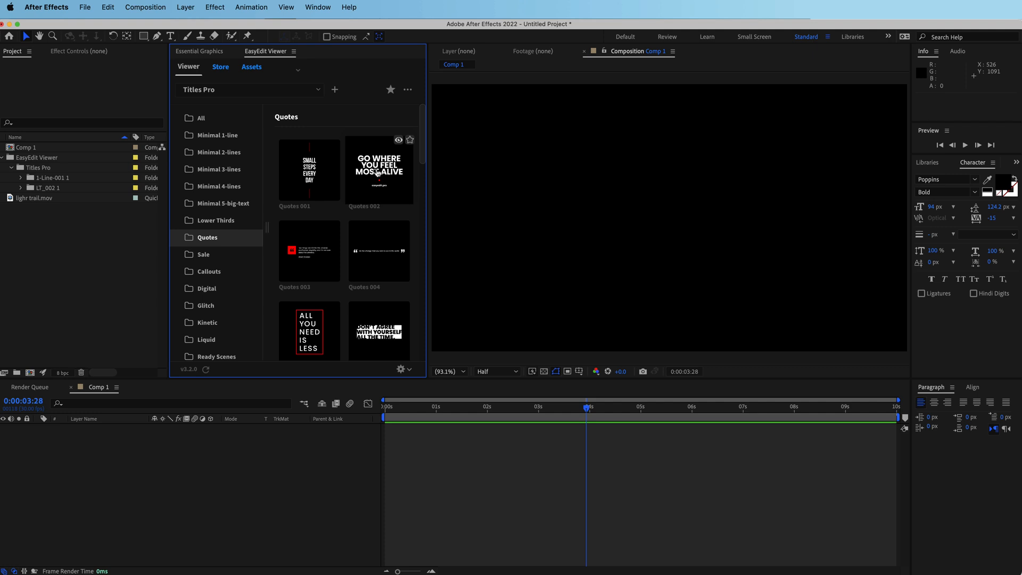
{"action": "left_click", "coordinate": [377, 172]}
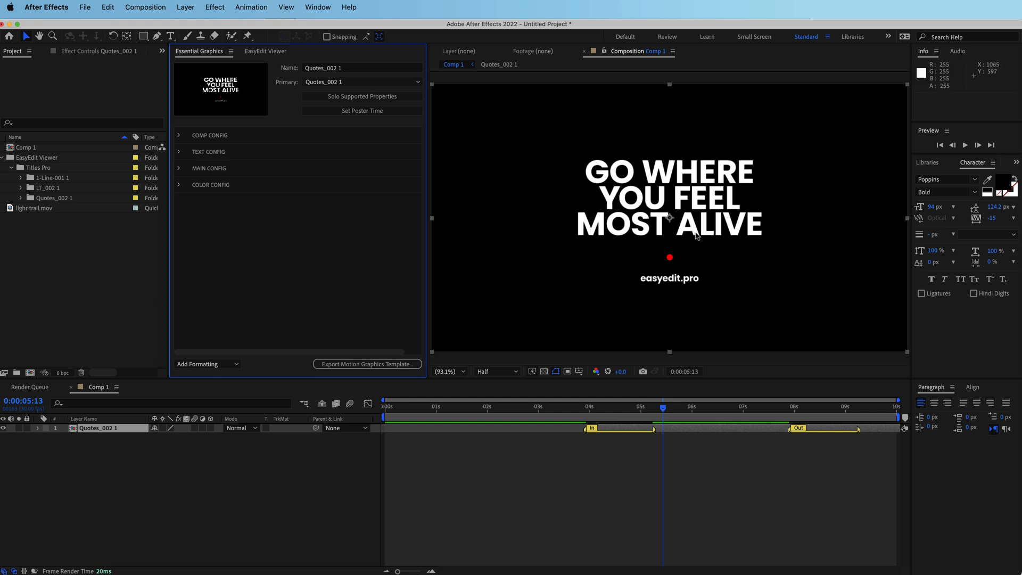
{"action": "left_click_drag", "start_coordinate": [704, 437], "coordinate": [503, 438]}
{"action": "key", "text": "space"}
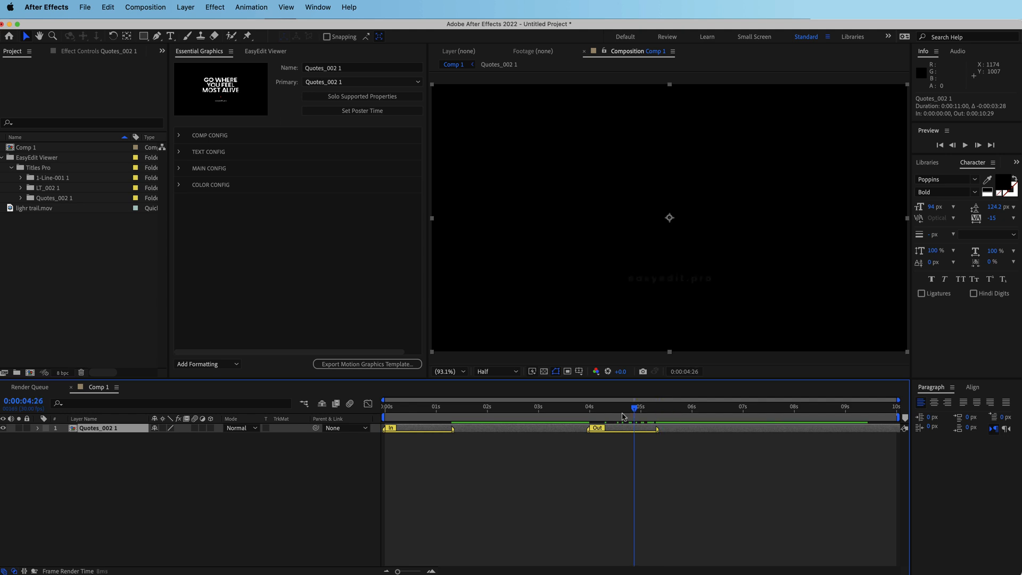
Set the quote's first three text lines to "The Online", "Learning" and "Space".
{"action": "left_click_drag", "start_coordinate": [386, 407], "coordinate": [494, 418]}
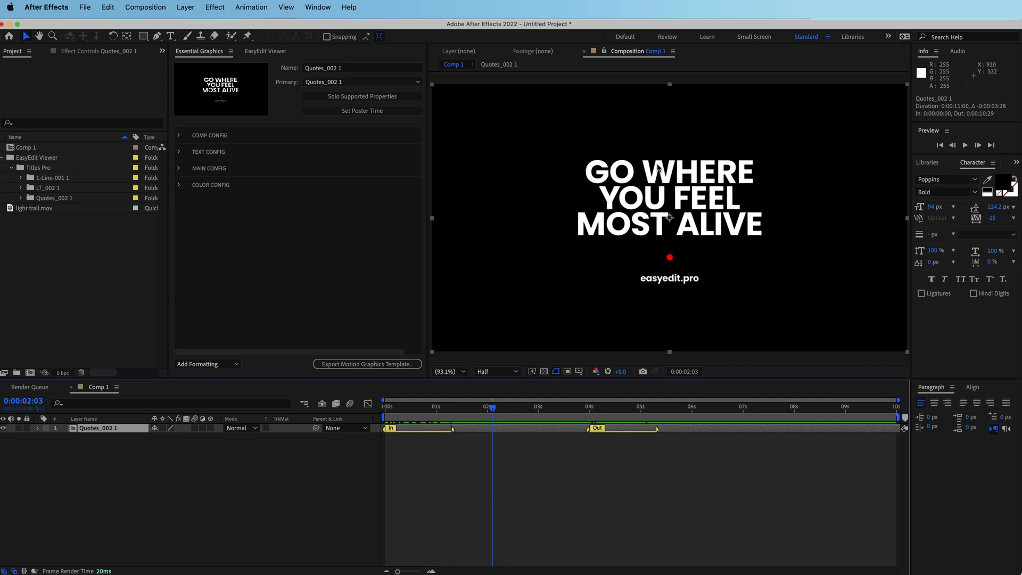
{"action": "left_click", "coordinate": [180, 152]}
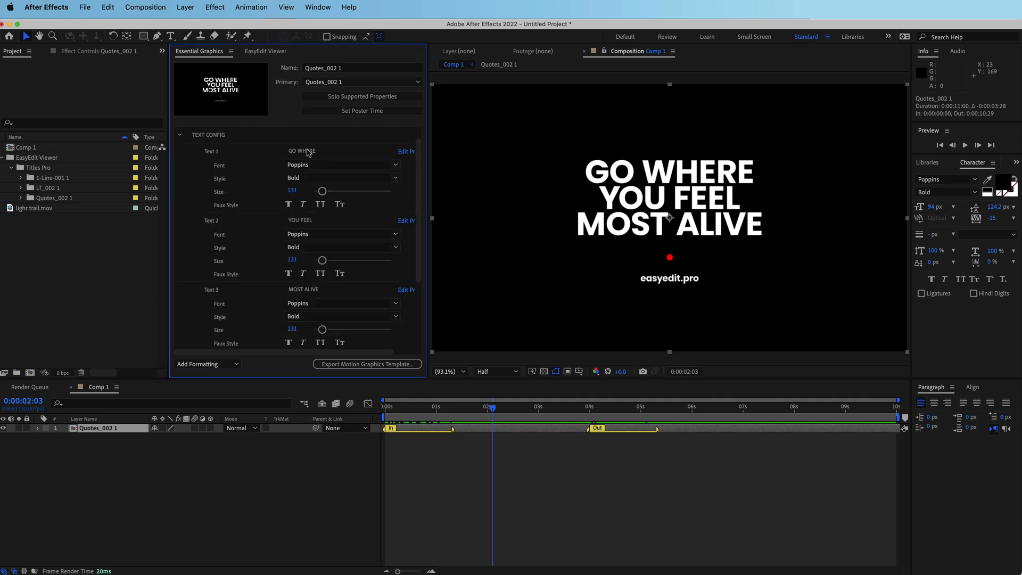
{"action": "left_click_drag", "start_coordinate": [322, 153], "coordinate": [282, 147]}
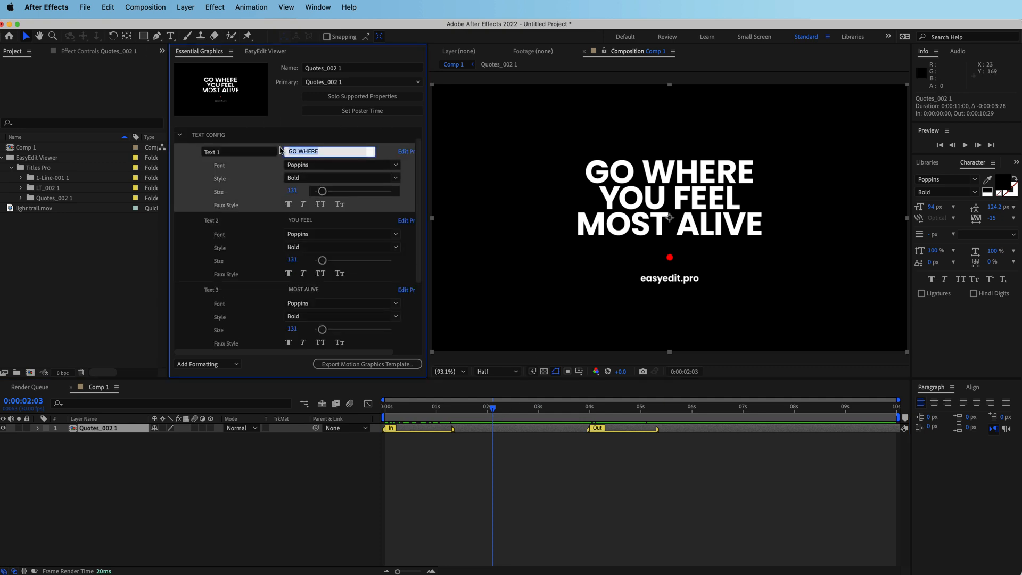
{"action": "type", "text": "The Online"}
{"action": "key", "text": "Tab"}
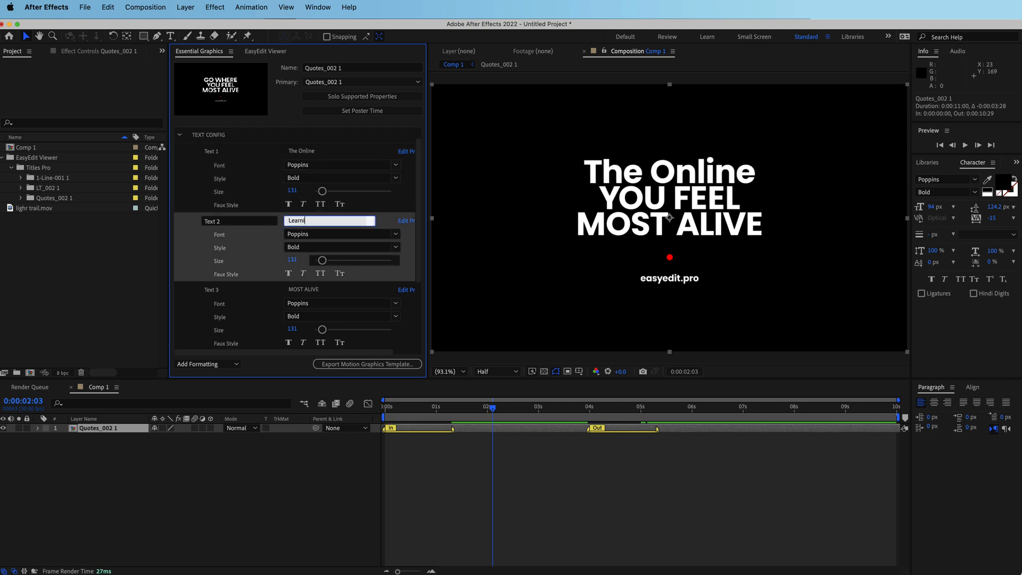
{"action": "type", "text": "Learning"}
{"action": "key", "text": "Tab"}
{"action": "type", "text": "Space"}
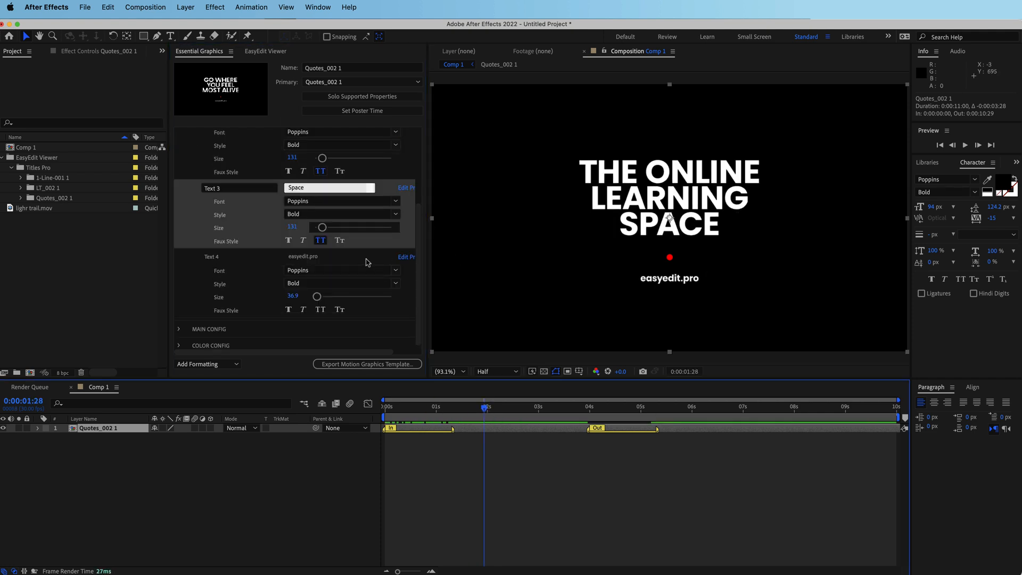
{"action": "left_click", "coordinate": [298, 258]}
{"action": "key", "text": "super+a"}
{"action": "type", "text": "@"}
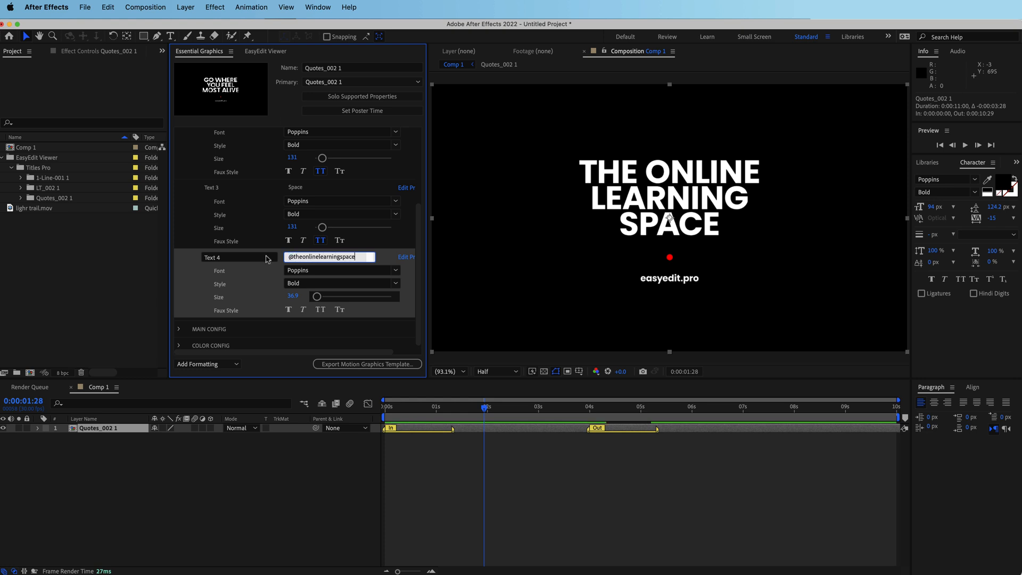
{"action": "left_click_drag", "start_coordinate": [486, 408], "coordinate": [503, 419]}
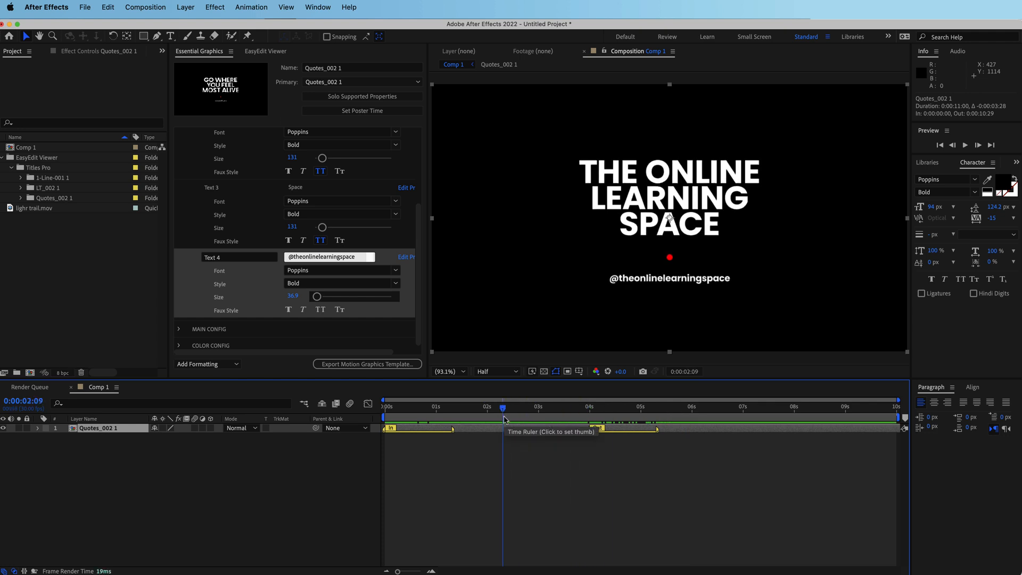
Change the quote's circle from red to blue in the colour configuration.
{"action": "scroll", "coordinate": [329, 343], "scroll_direction": "down", "scroll_amount": 1}
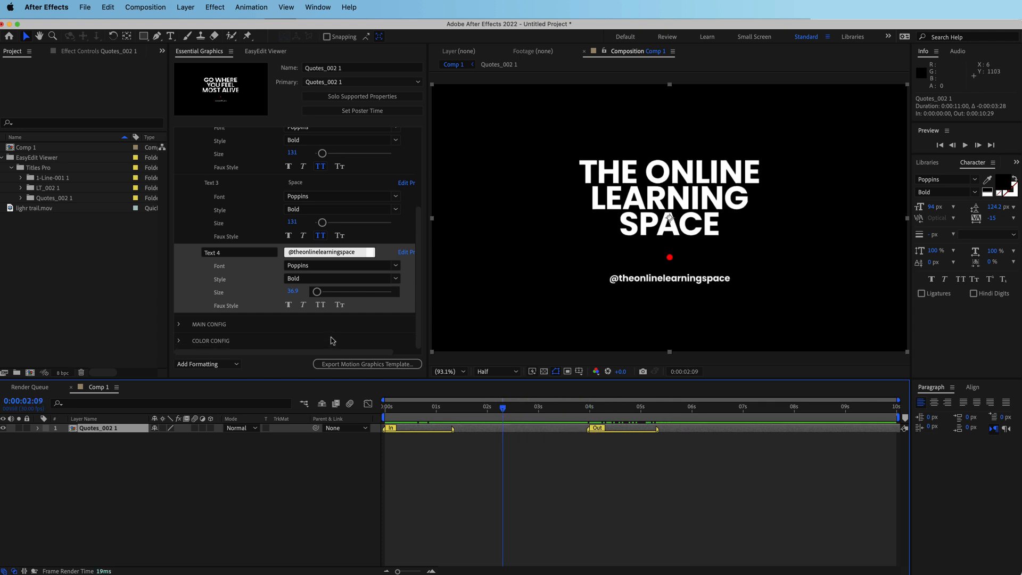
{"action": "left_click", "coordinate": [179, 344]}
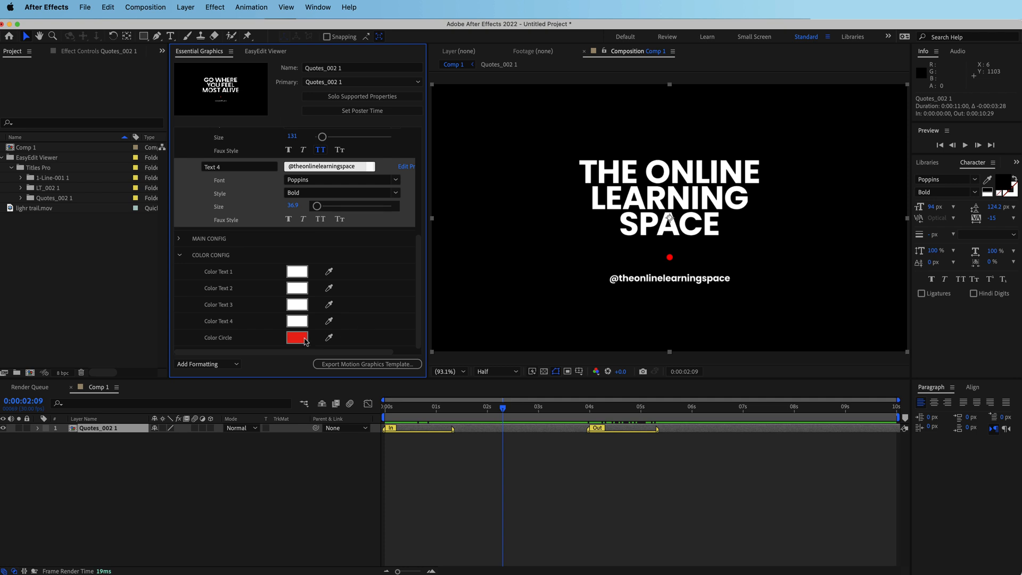
{"action": "left_click", "coordinate": [307, 337]}
{"action": "left_click_drag", "start_coordinate": [190, 268], "coordinate": [190, 254]}
{"action": "left_click", "coordinate": [154, 226]}
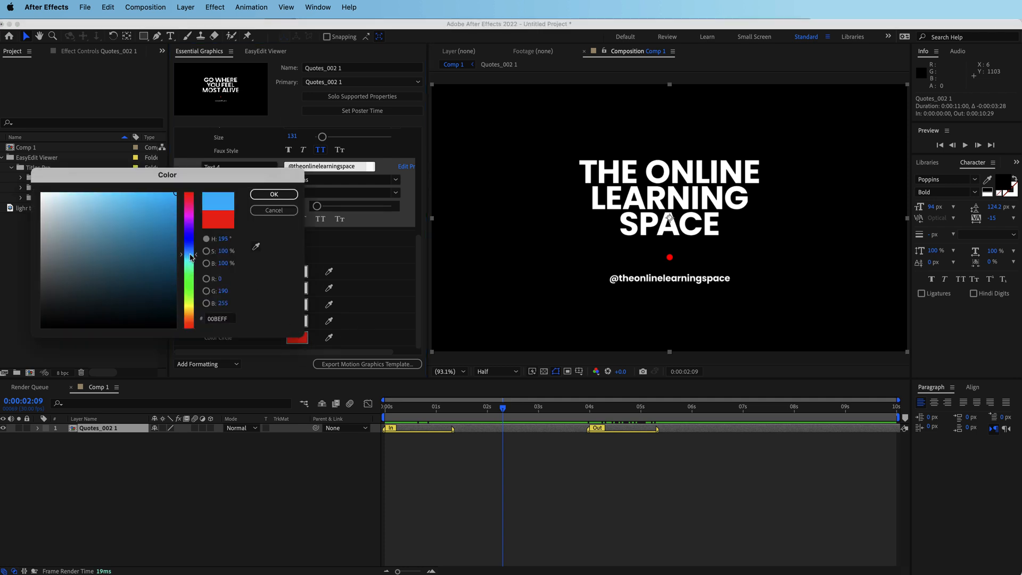
{"action": "left_click", "coordinate": [270, 196]}
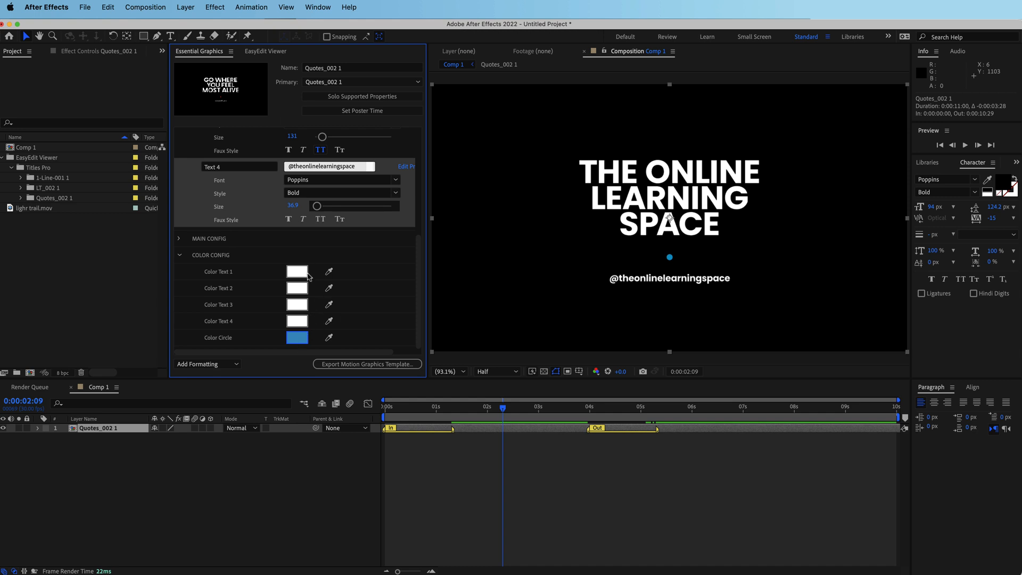
Colour the quote's Text 2 line, LEARNING, blue and preview the result.
{"action": "left_click", "coordinate": [302, 291]}
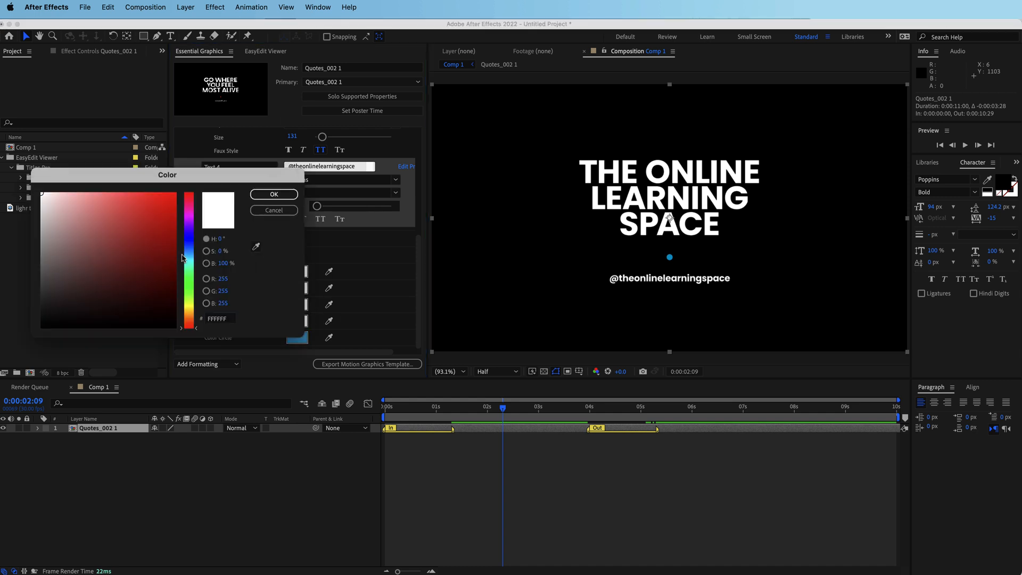
{"action": "left_click", "coordinate": [189, 251]}
{"action": "left_click", "coordinate": [160, 228]}
{"action": "left_click", "coordinate": [270, 193]}
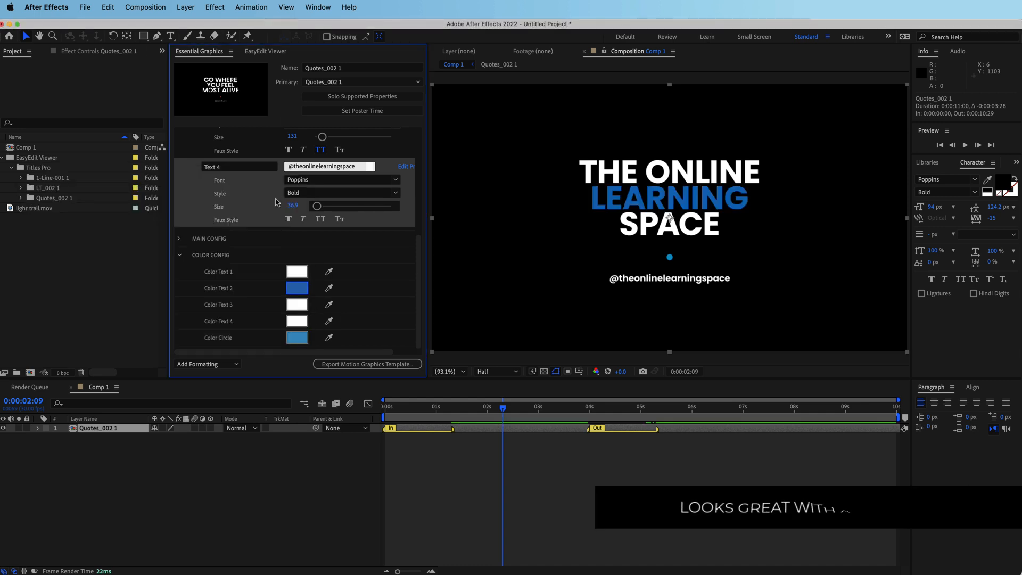
{"action": "left_click_drag", "start_coordinate": [502, 408], "coordinate": [557, 414]}
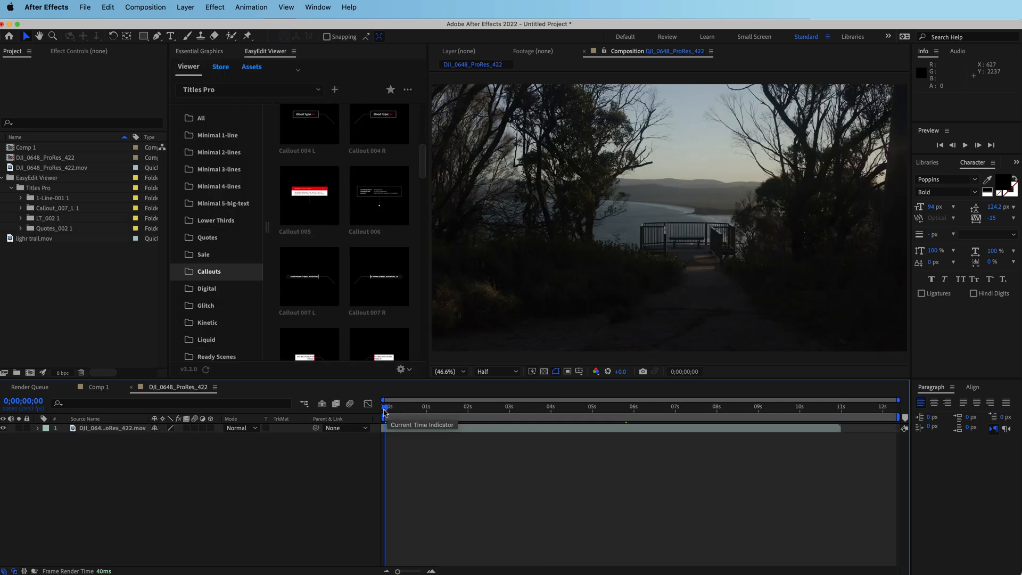
Place the Callout 007 L template over the DJI_0648_ProRes_422 footage, pointing at the beach, and start its layer at 0;00;04;09.
{"action": "left_click_drag", "start_coordinate": [397, 409], "coordinate": [540, 410]}
{"action": "mouse_move", "coordinate": [214, 275]}
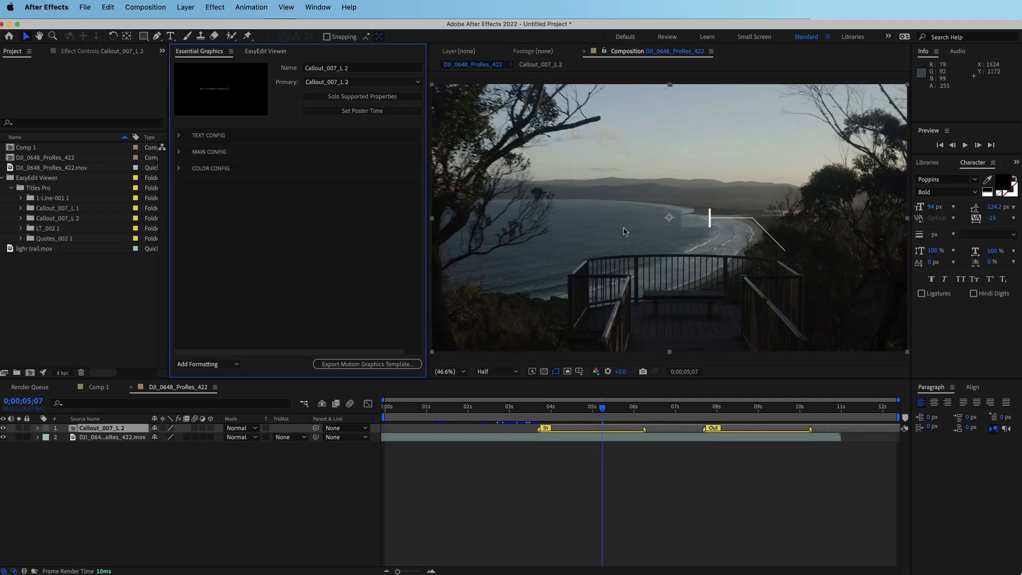
{"action": "left_click_drag", "start_coordinate": [778, 242], "coordinate": [739, 210]}
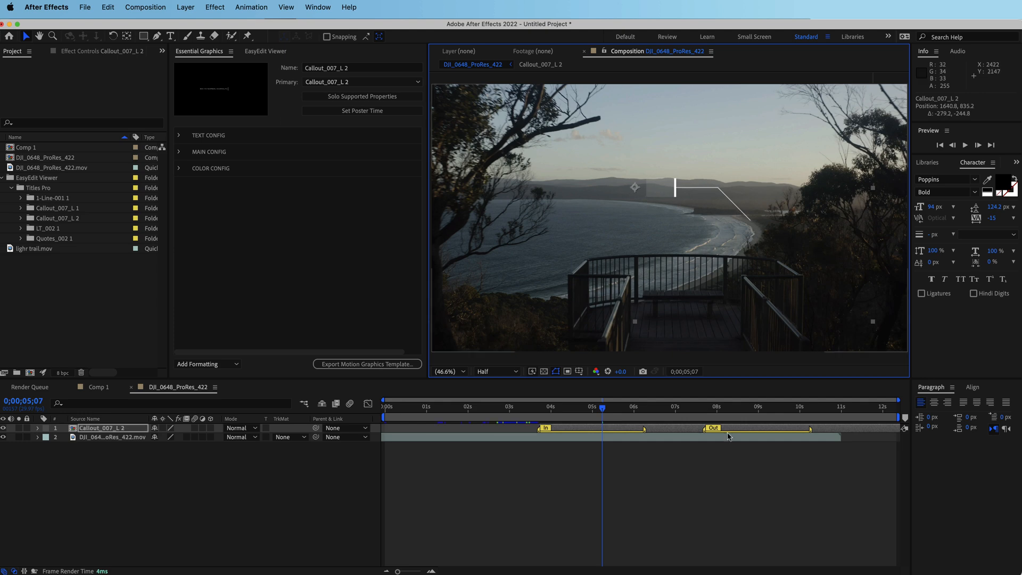
{"action": "left_click_drag", "start_coordinate": [669, 430], "coordinate": [692, 430]}
{"action": "mouse_move", "coordinate": [603, 416]}
{"action": "left_mouse_down"}
{"action": "mouse_move", "coordinate": [490, 414]}
{"action": "mouse_move", "coordinate": [808, 413]}
{"action": "mouse_move", "coordinate": [700, 415]}
{"action": "left_mouse_up"}
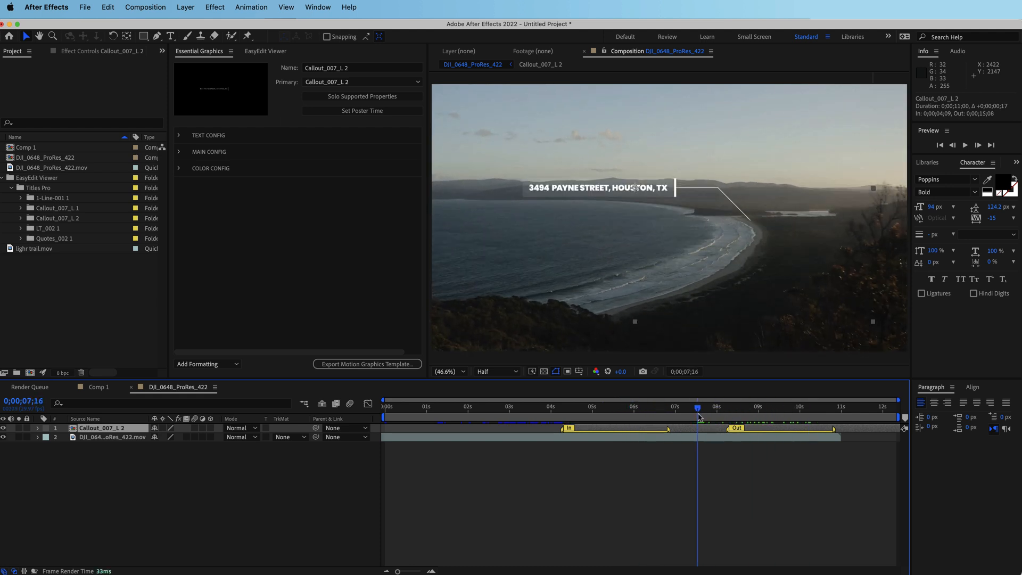
Replace the callout's address text with "Byron Bay Beach, NSW, Australia".
{"action": "left_click", "coordinate": [179, 136]}
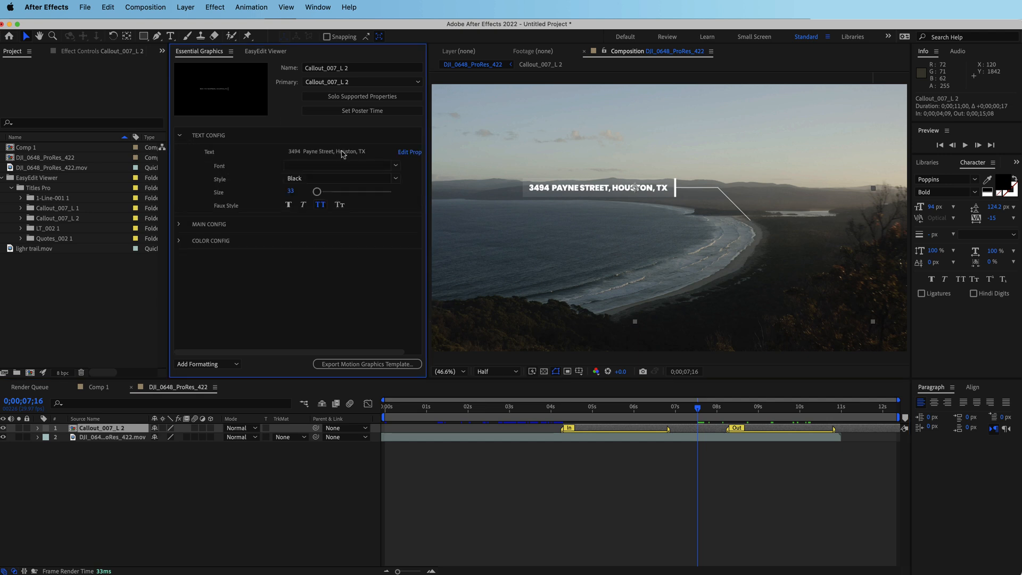
{"action": "left_click", "coordinate": [343, 153]}
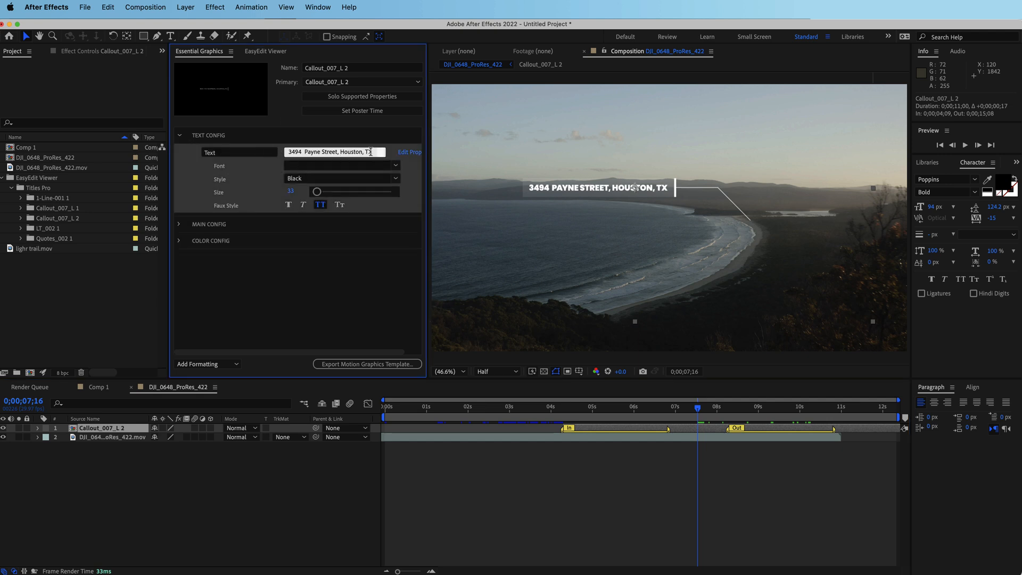
{"action": "left_click_drag", "start_coordinate": [374, 153], "coordinate": [283, 153]}
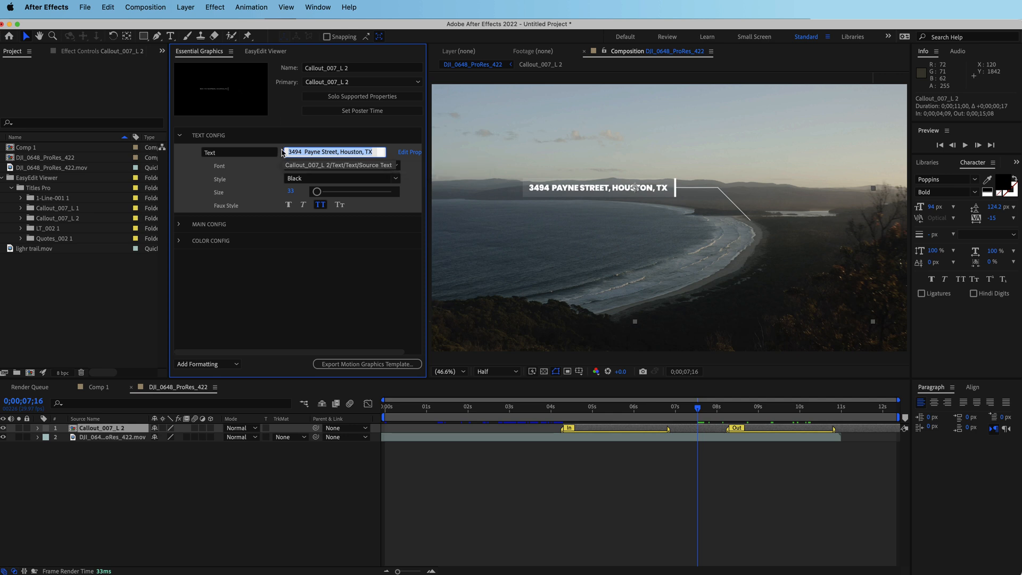
{"action": "type", "text": "Byron B"}
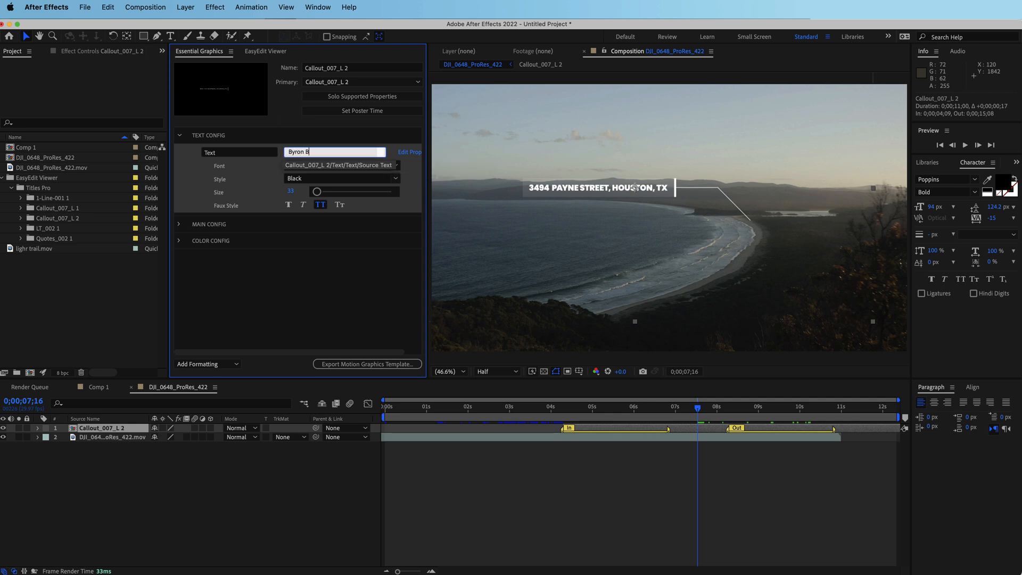
{"action": "type", "text": "ay Beach, NSW, Australia"}
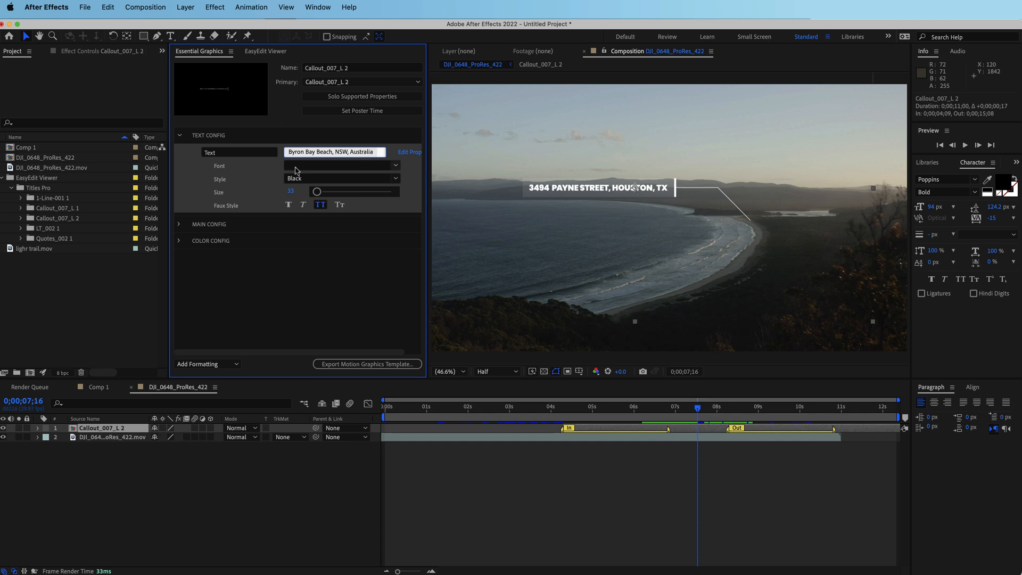
{"action": "left_click", "coordinate": [309, 305]}
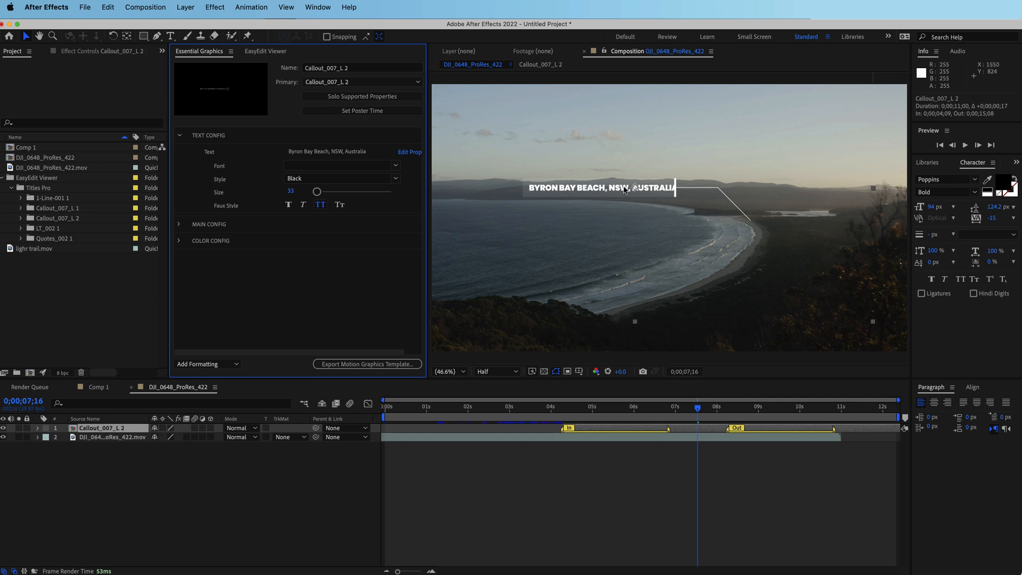
Set the callout's text size to 31 and review its colour options and animation.
{"action": "left_click_drag", "start_coordinate": [290, 197], "coordinate": [288, 192]}
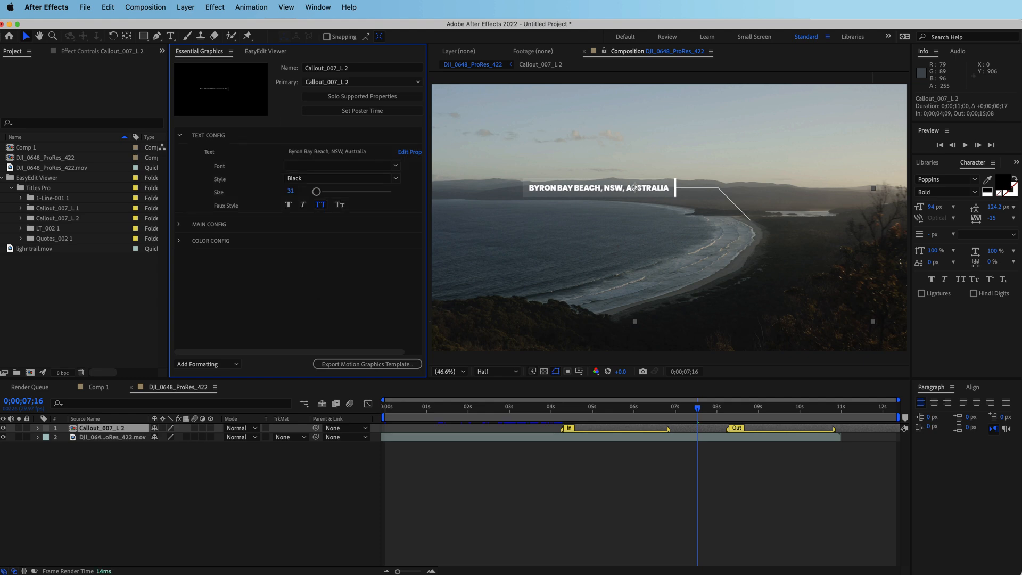
{"action": "left_click_drag", "start_coordinate": [697, 408], "coordinate": [667, 414]}
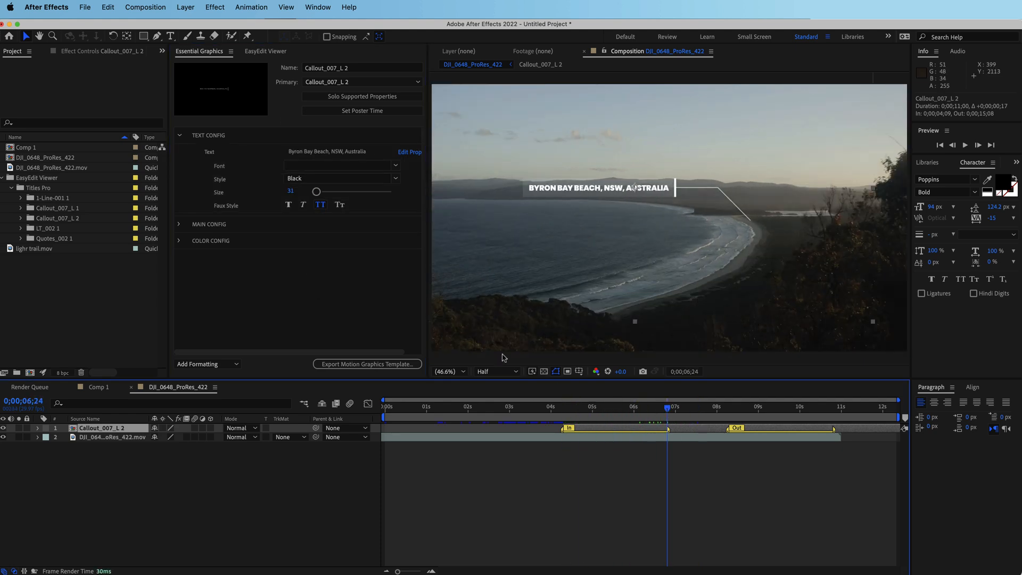
{"action": "left_click", "coordinate": [180, 241]}
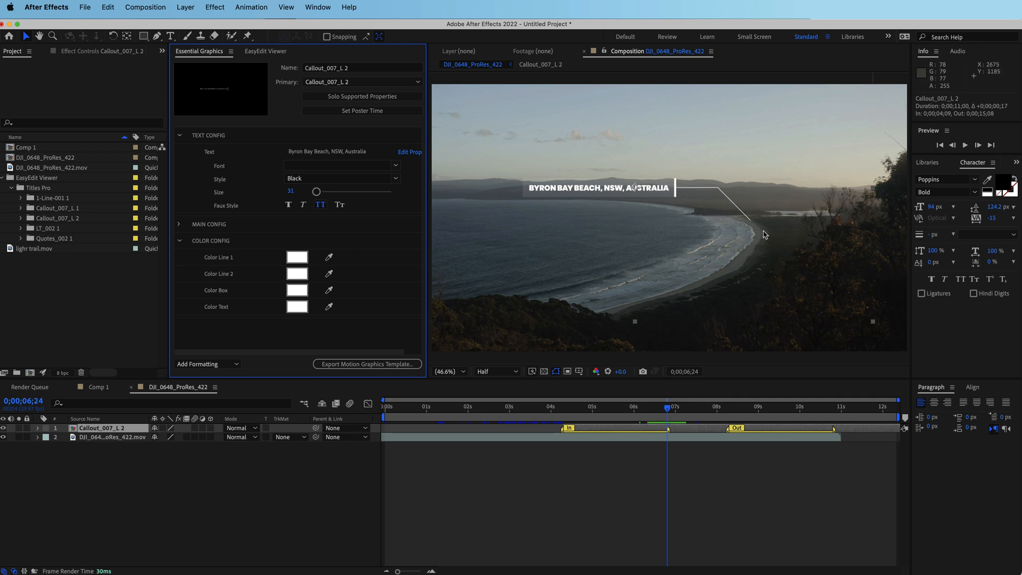
{"action": "left_click_drag", "start_coordinate": [653, 418], "coordinate": [696, 409]}
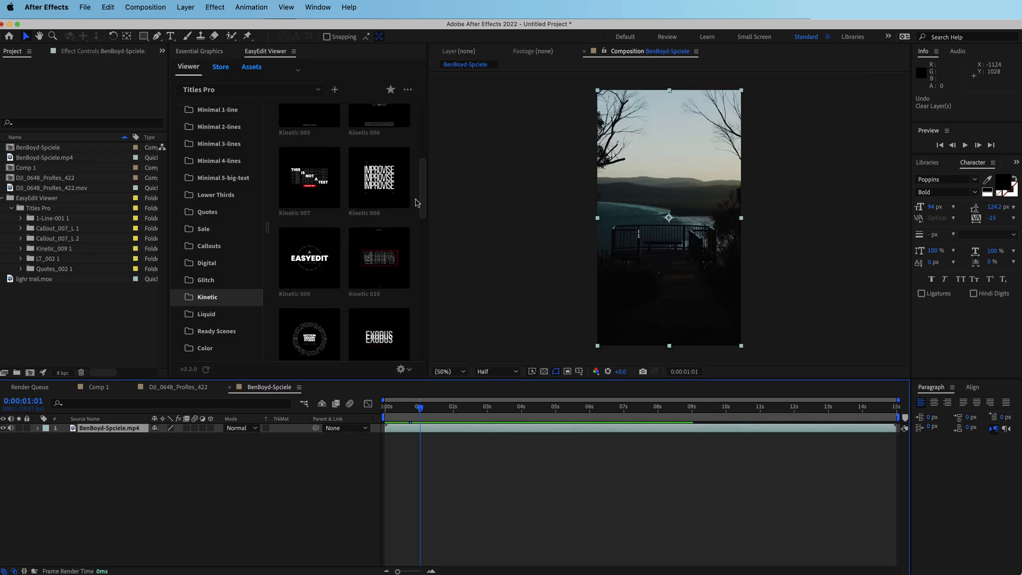
{"action": "left_click_drag", "start_coordinate": [423, 206], "coordinate": [426, 127]}
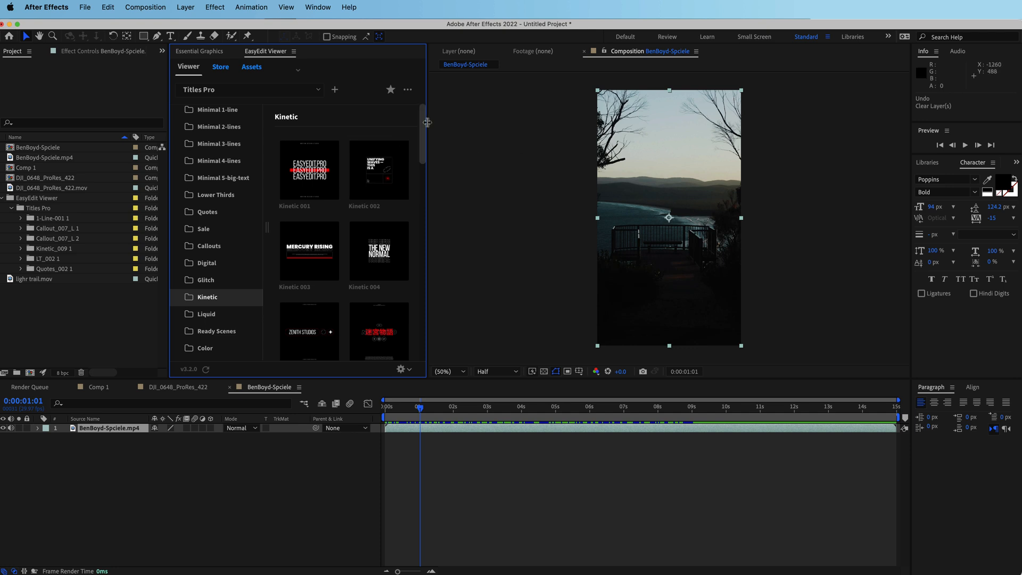
{"action": "mouse_move", "coordinate": [212, 305]}
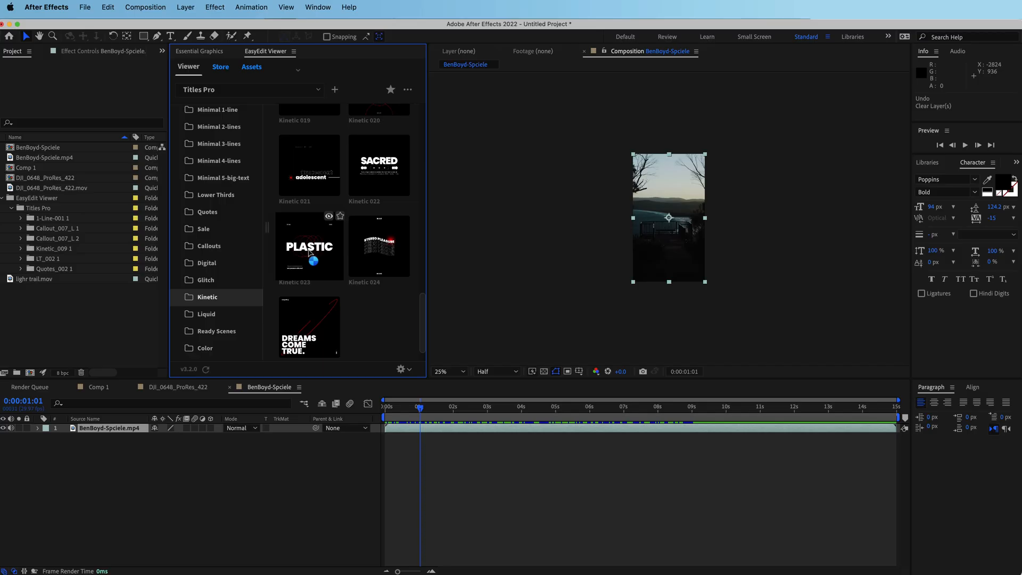
{"action": "left_click", "coordinate": [310, 252]}
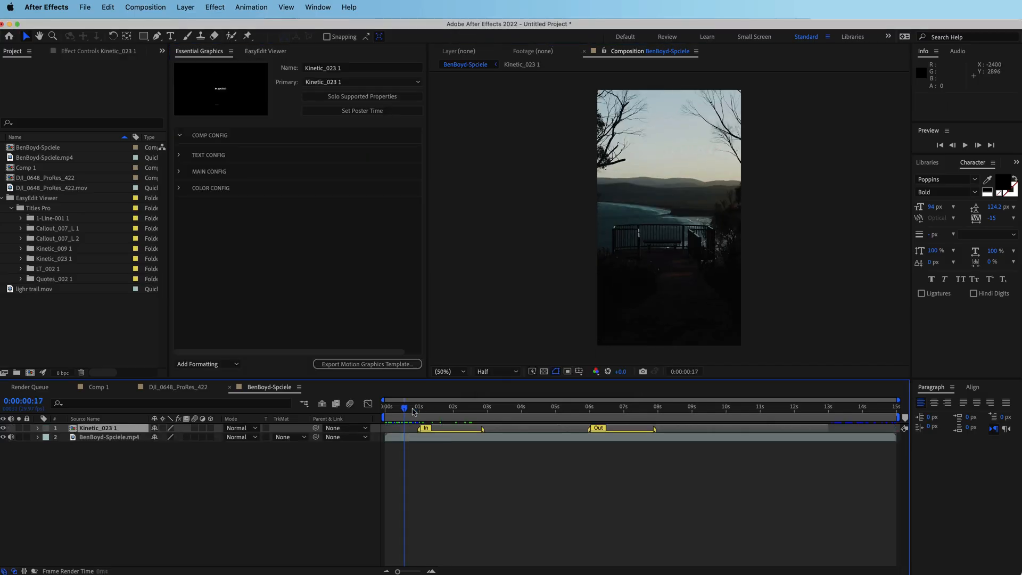
{"action": "left_click_drag", "start_coordinate": [407, 409], "coordinate": [550, 409]}
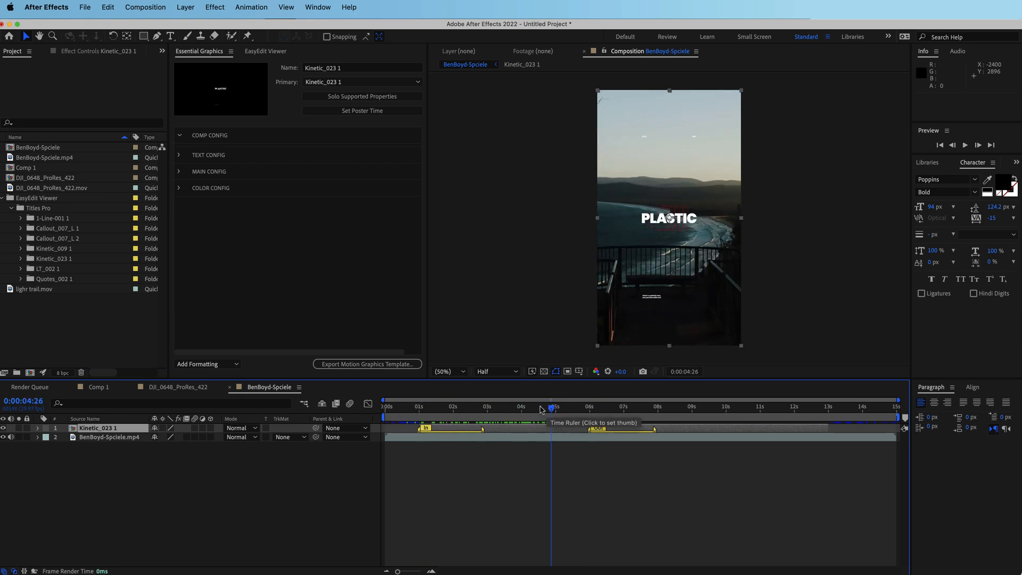
Scale the Kinetic_023 layer up to 208%.
{"action": "key", "text": "s"}
{"action": "left_click_drag", "start_coordinate": [168, 438], "coordinate": [219, 430]}
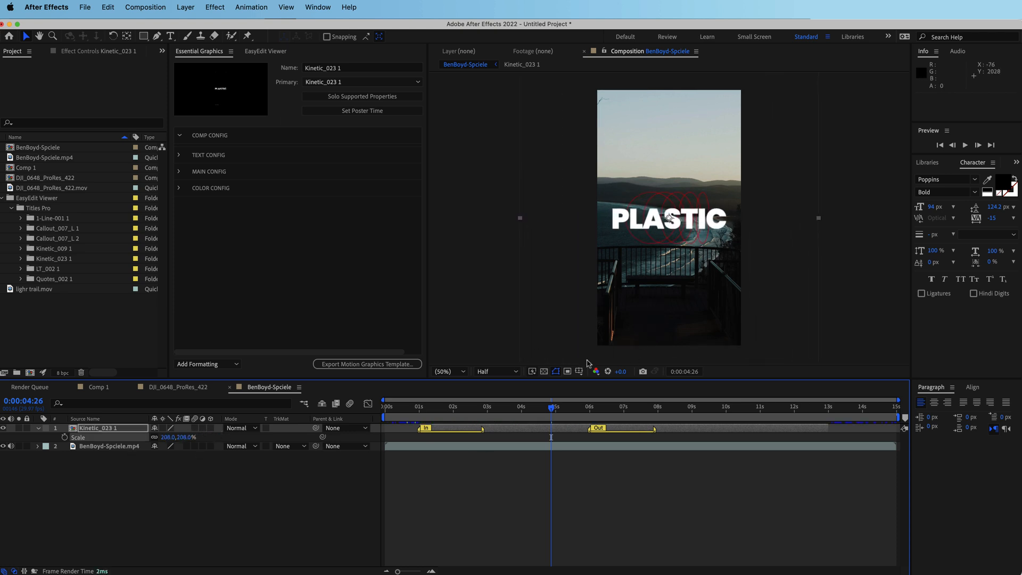
{"action": "mouse_move", "coordinate": [551, 409]}
{"action": "left_mouse_down"}
{"action": "mouse_move", "coordinate": [398, 409]}
{"action": "mouse_move", "coordinate": [552, 407]}
{"action": "left_mouse_up"}
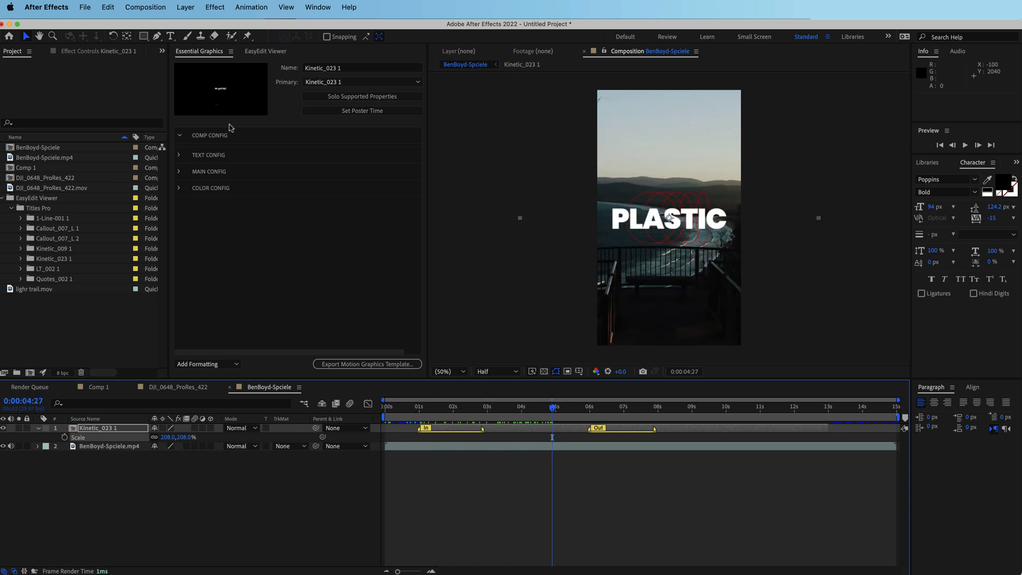
Replace the kinetic title's first text line with "BEACH".
{"action": "left_click", "coordinate": [212, 159]}
{"action": "left_click", "coordinate": [181, 157]}
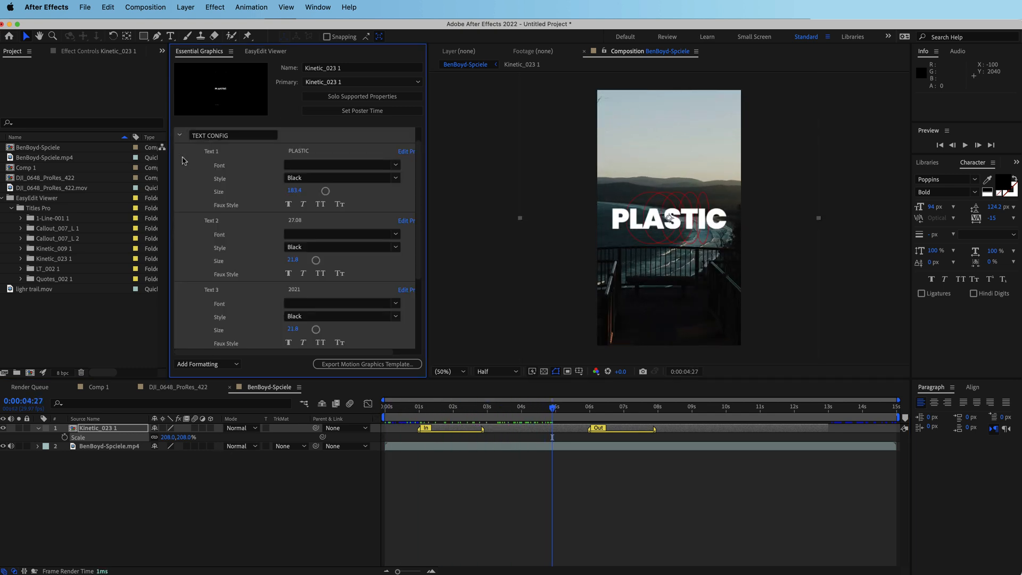
{"action": "left_click", "coordinate": [298, 152]}
{"action": "double_click", "coordinate": [302, 152]}
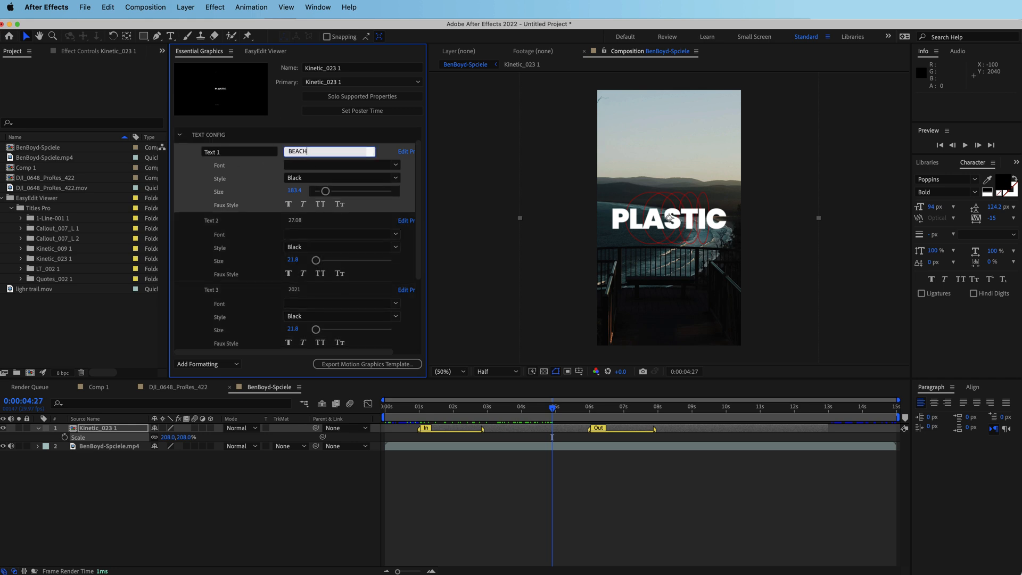
{"action": "type", "text": "BEACH"}
{"action": "key", "text": "Return"}
Change the kinetic title's shape colour to a medium blue and scrub back through its animation.
{"action": "scroll", "coordinate": [274, 342], "scroll_direction": "down", "scroll_amount": 5}
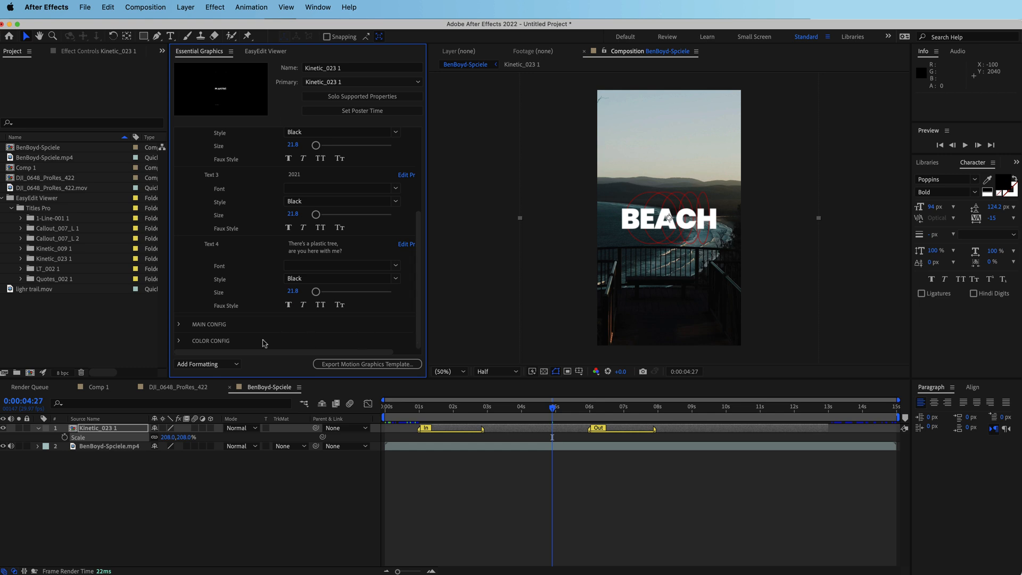
{"action": "scroll", "coordinate": [298, 320], "scroll_direction": "down", "scroll_amount": 3}
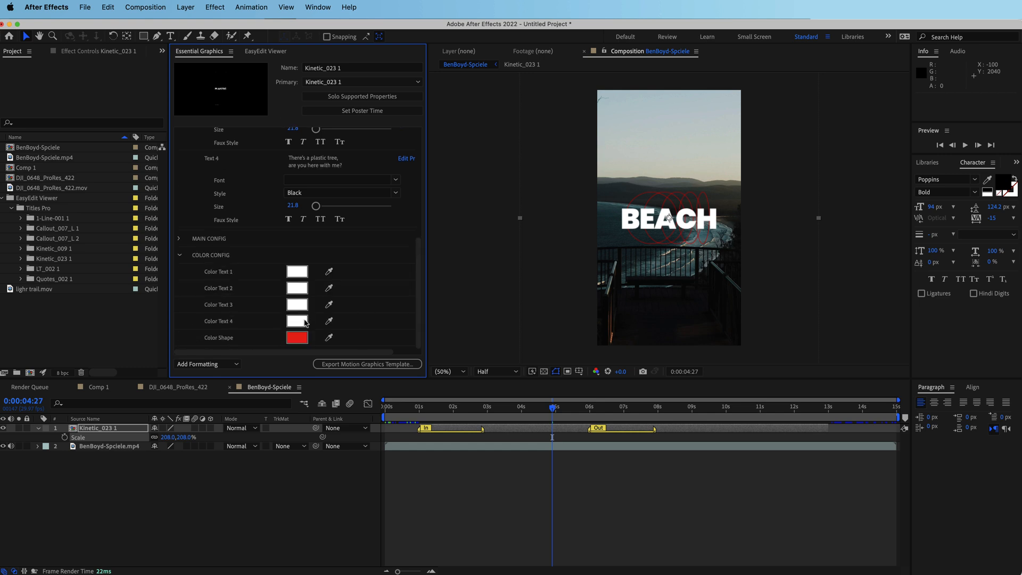
{"action": "left_click", "coordinate": [330, 338]}
{"action": "left_click", "coordinate": [611, 218]}
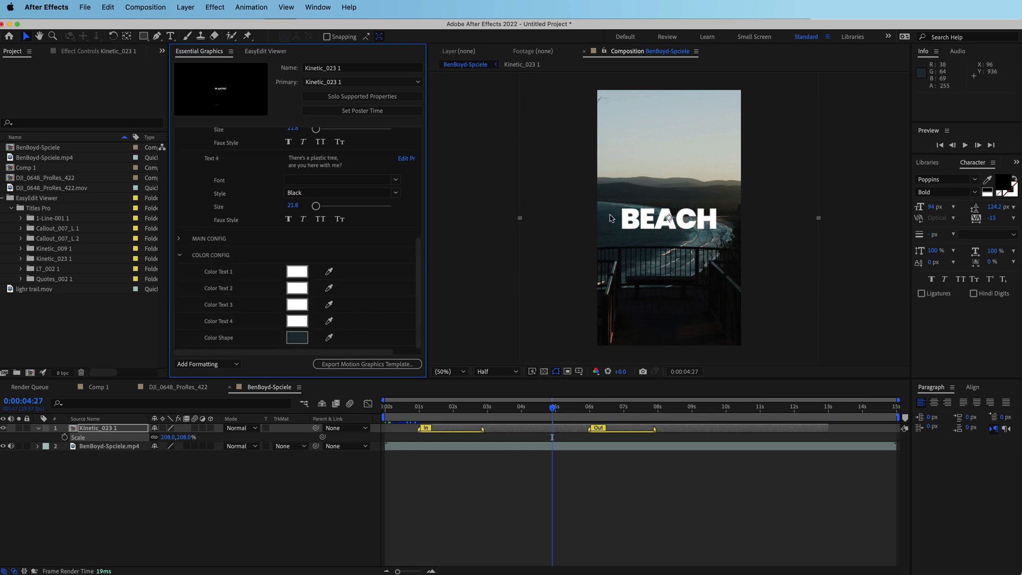
{"action": "left_click", "coordinate": [297, 338]}
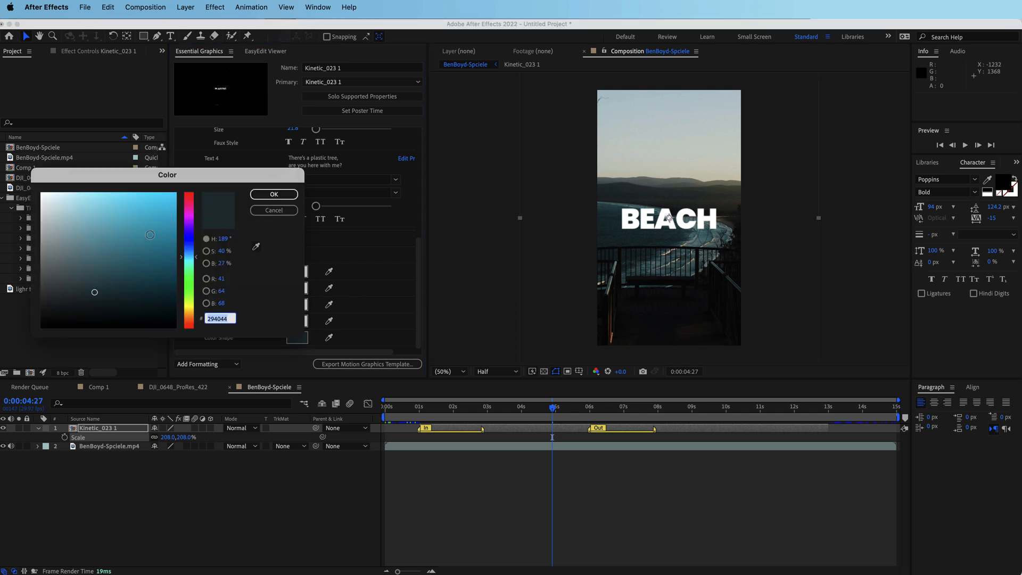
{"action": "left_click", "coordinate": [159, 252]}
{"action": "left_click", "coordinate": [274, 194]}
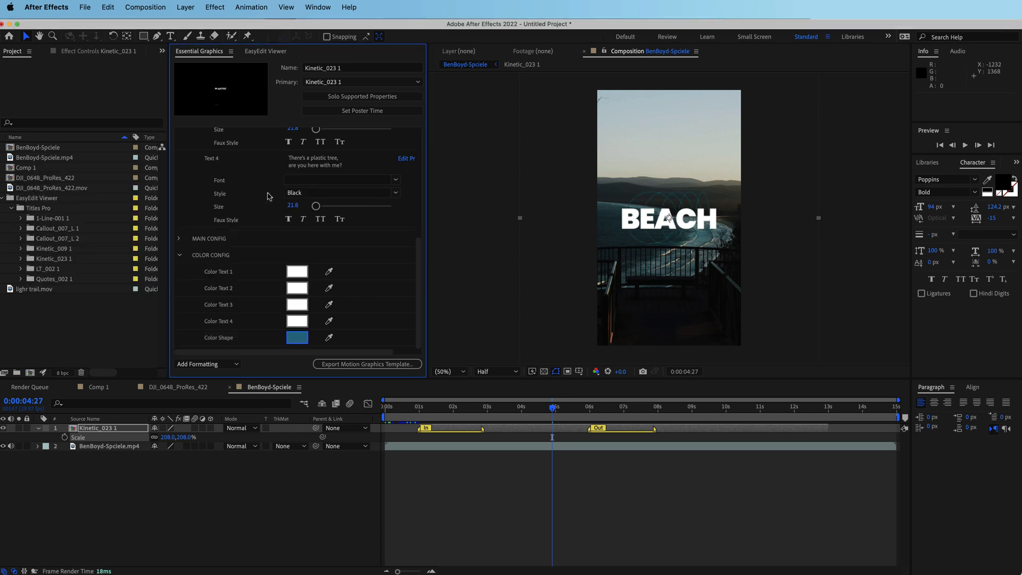
{"action": "left_click_drag", "start_coordinate": [552, 408], "coordinate": [470, 413]}
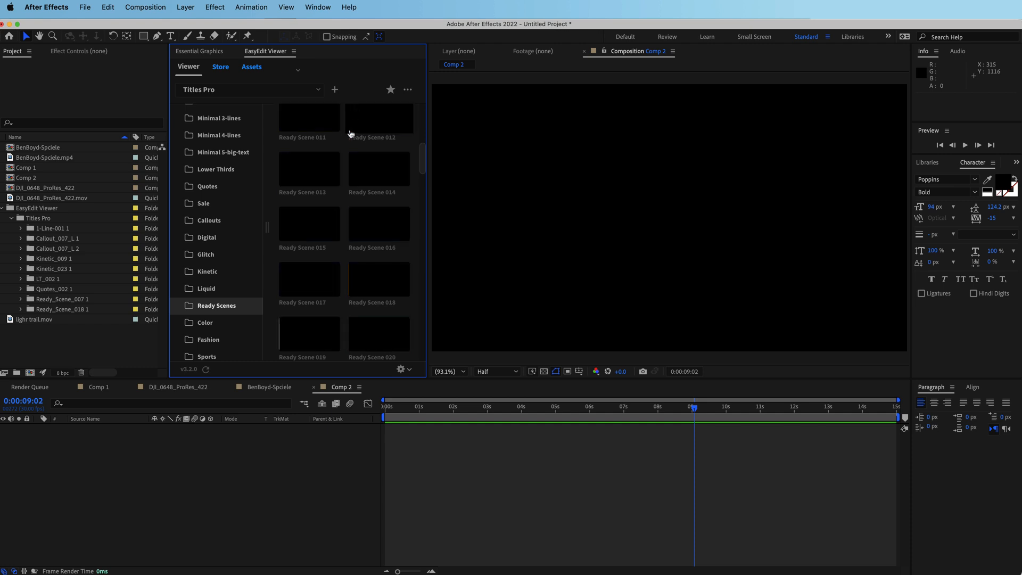
Add the Ready Scene 018 template from the Ready Scenes category to Comp 2.
{"action": "scroll", "coordinate": [329, 233], "scroll_direction": "up", "scroll_amount": 10}
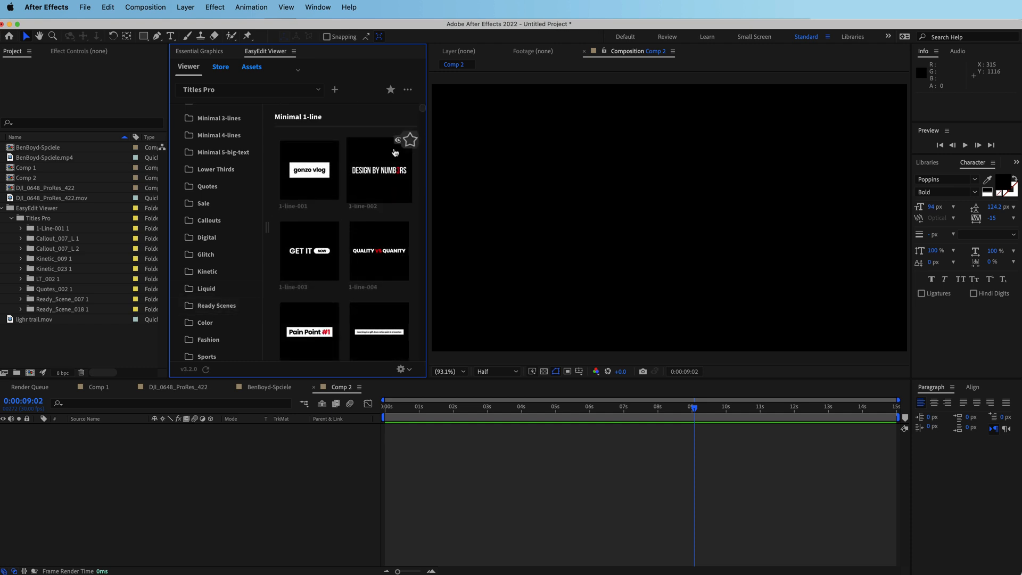
{"action": "left_click", "coordinate": [221, 305]}
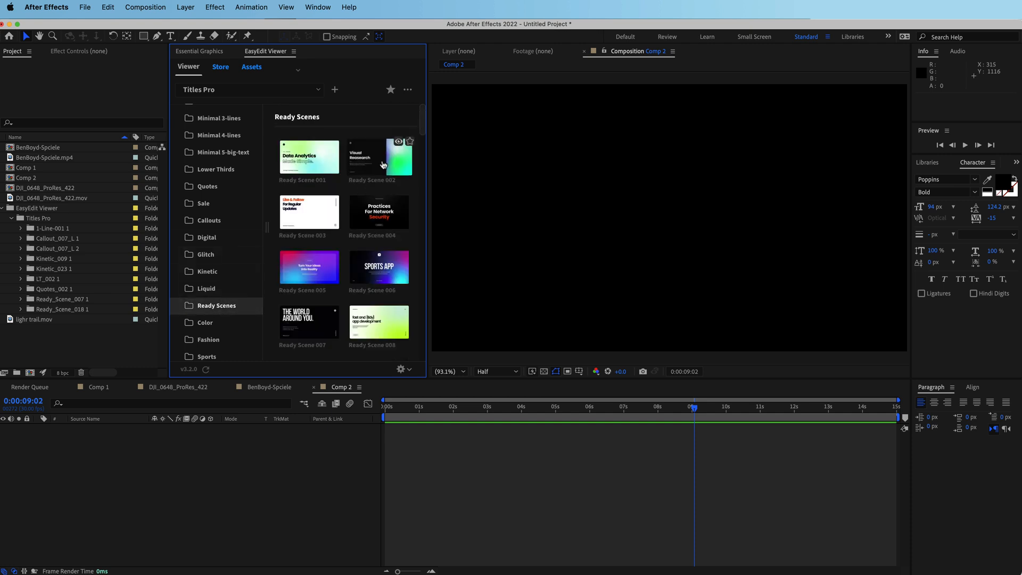
{"action": "mouse_move", "coordinate": [319, 163]}
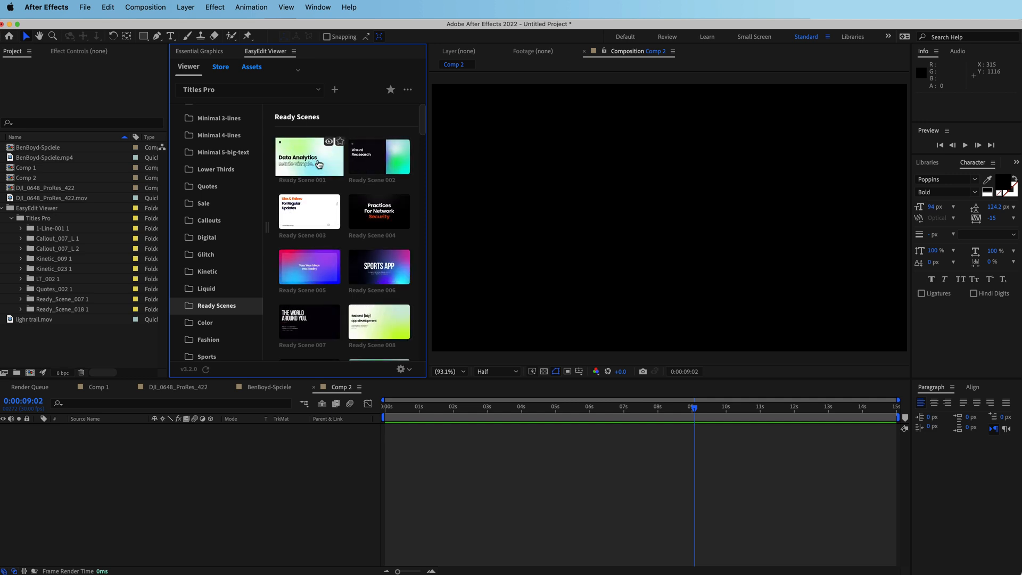
{"action": "scroll", "coordinate": [324, 186], "scroll_direction": "down", "scroll_amount": 3}
{"action": "scroll", "coordinate": [326, 196], "scroll_direction": "down", "scroll_amount": 10}
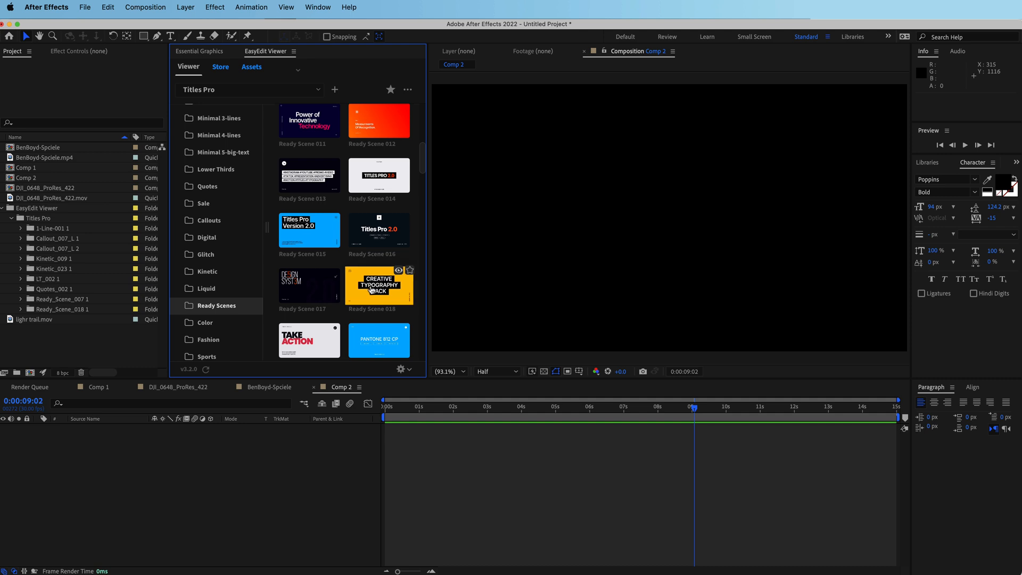
{"action": "left_click", "coordinate": [372, 284]}
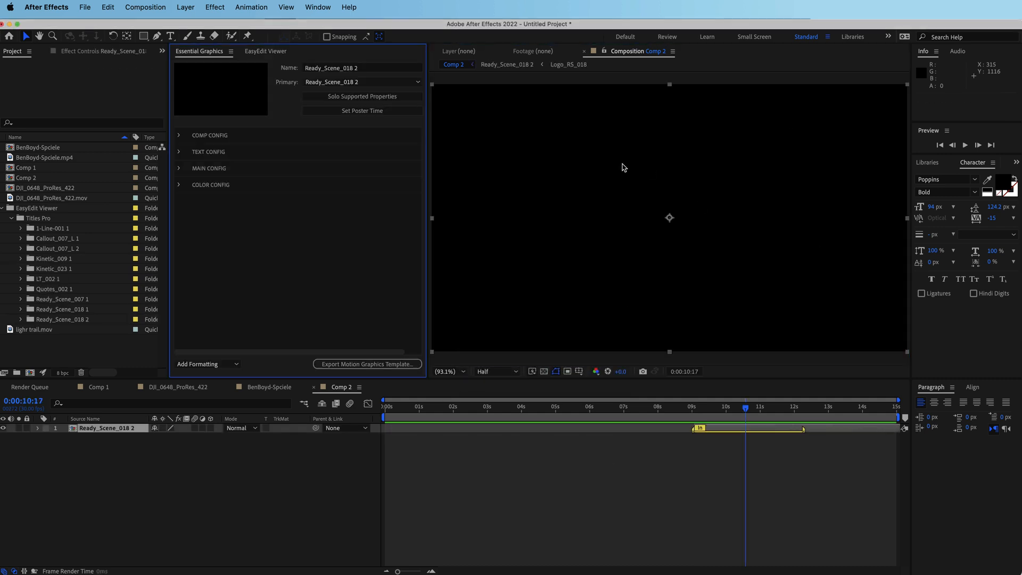
Shift the Ready_Scene_018 layer to start at the beginning of Comp 2 and set the current time to 0:00:04:26.
{"action": "left_click", "coordinate": [804, 429]}
{"action": "left_click_drag", "start_coordinate": [770, 433], "coordinate": [495, 432]}
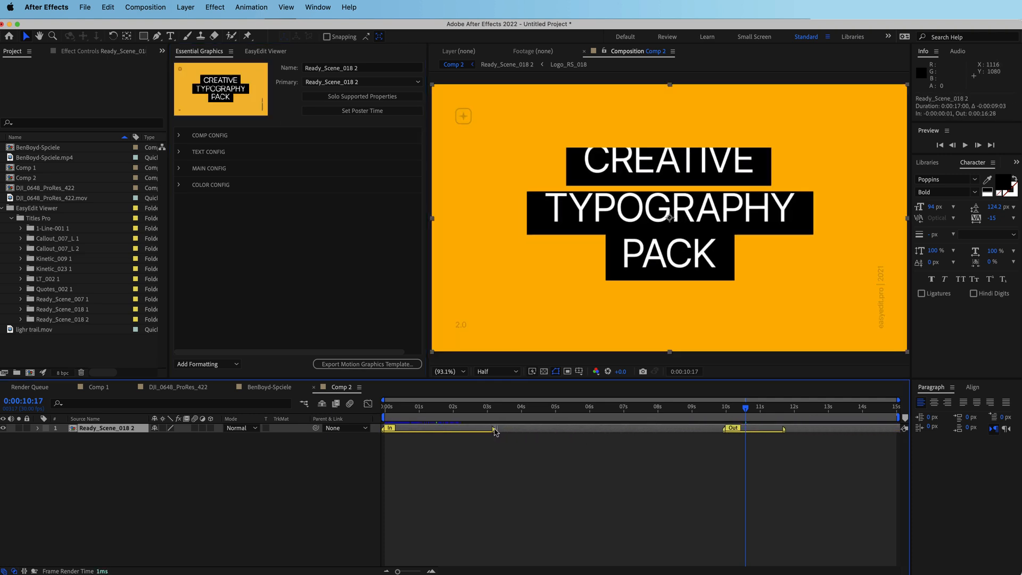
{"action": "left_click_drag", "start_coordinate": [751, 413], "coordinate": [551, 411]}
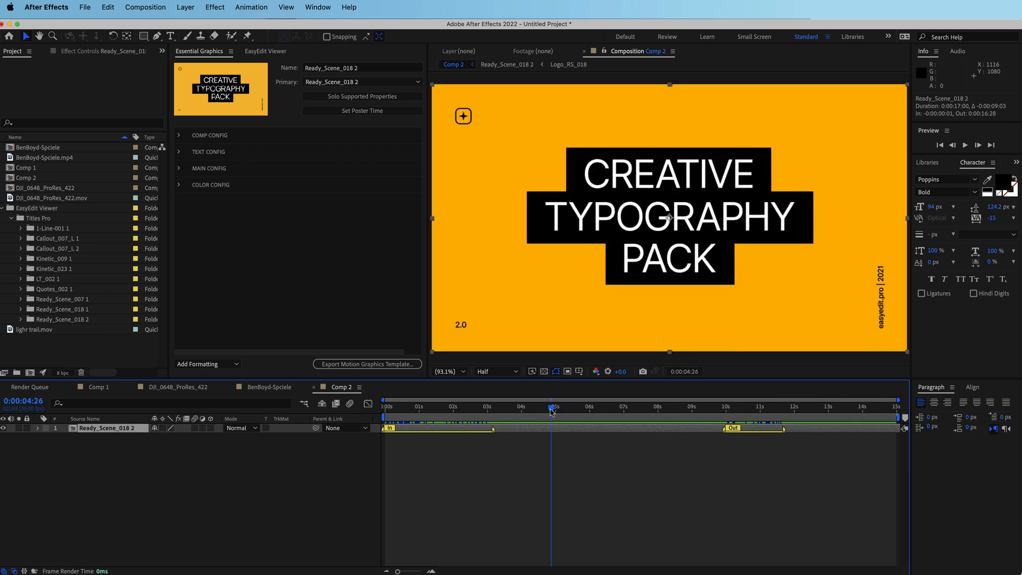
Replace Text 1.1 of the ready scene with "The Online" and set its font to Houstone Expanded.
{"action": "left_click", "coordinate": [179, 152]}
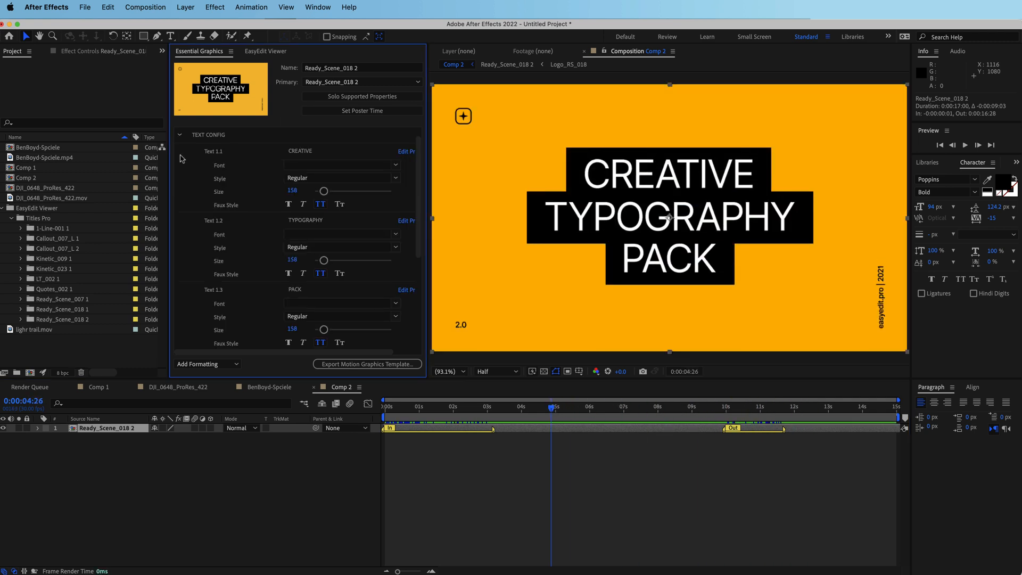
{"action": "left_click", "coordinate": [302, 153]}
{"action": "double_click", "coordinate": [299, 152]}
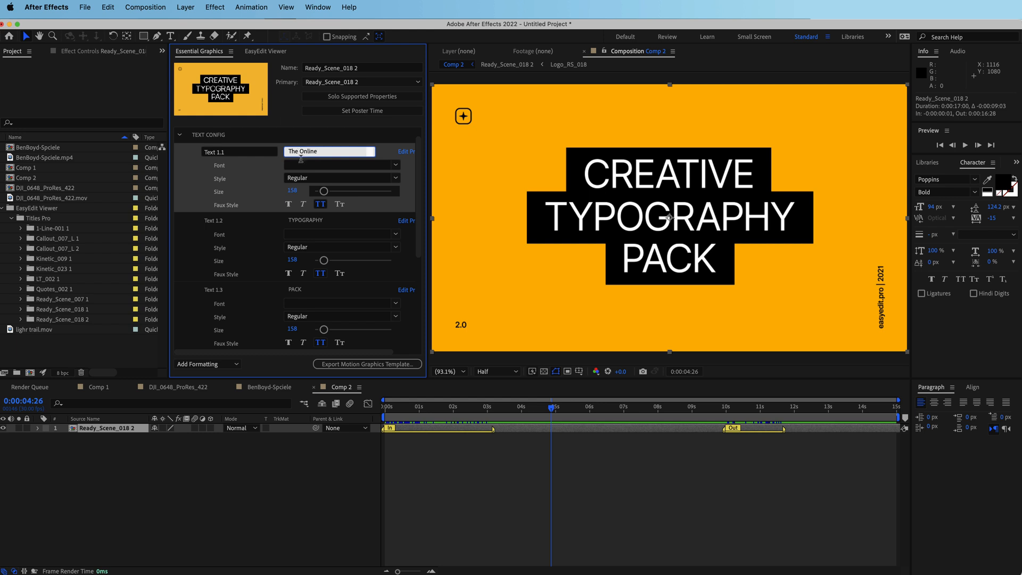
{"action": "key", "text": "Return"}
{"action": "left_click", "coordinate": [397, 166]}
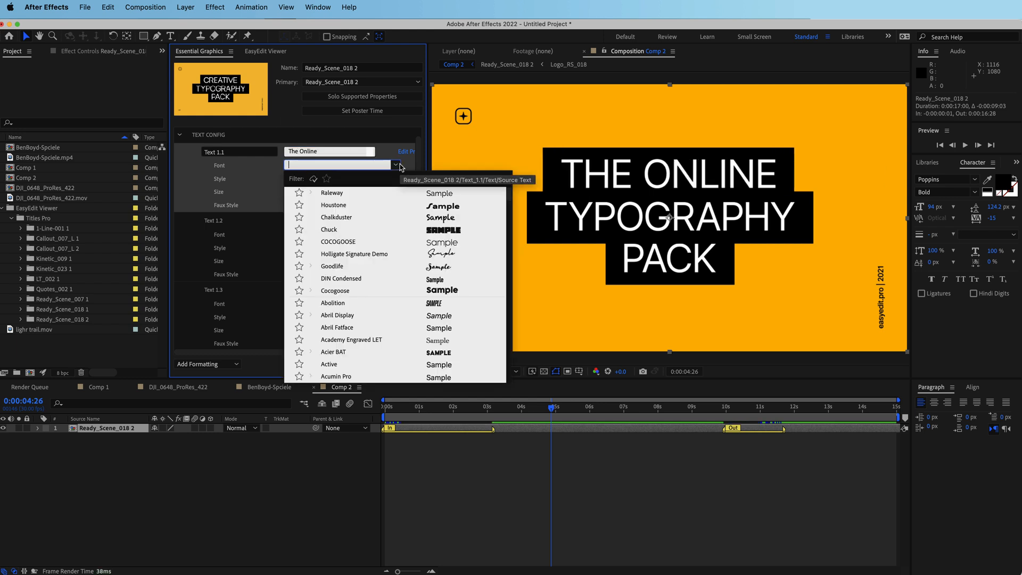
{"action": "left_click", "coordinate": [355, 206]}
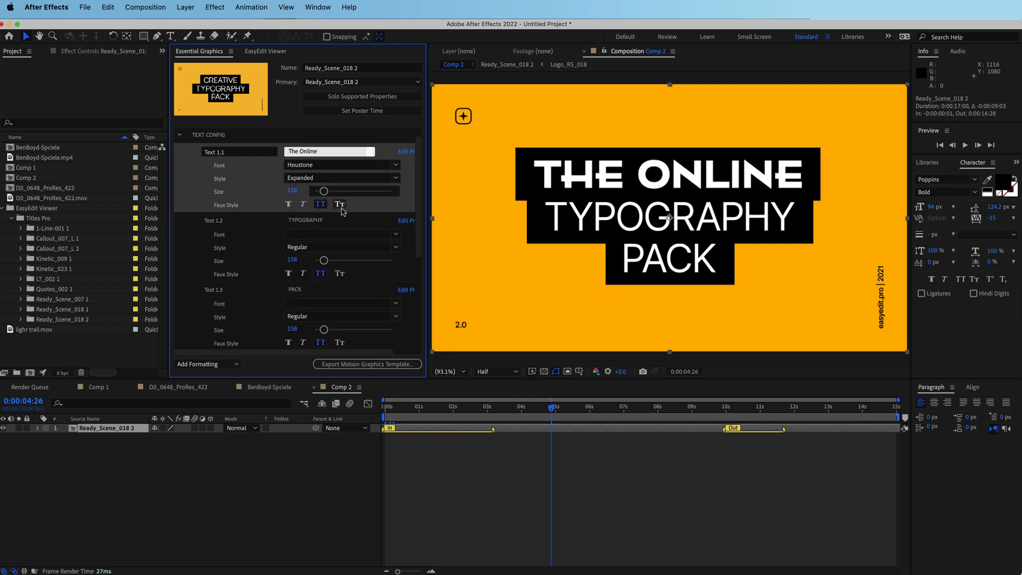
Replace Text 1.2 with "Learning" and Text 1.3 with "SPACE", both in Houstone Expanded.
{"action": "left_click", "coordinate": [297, 221]}
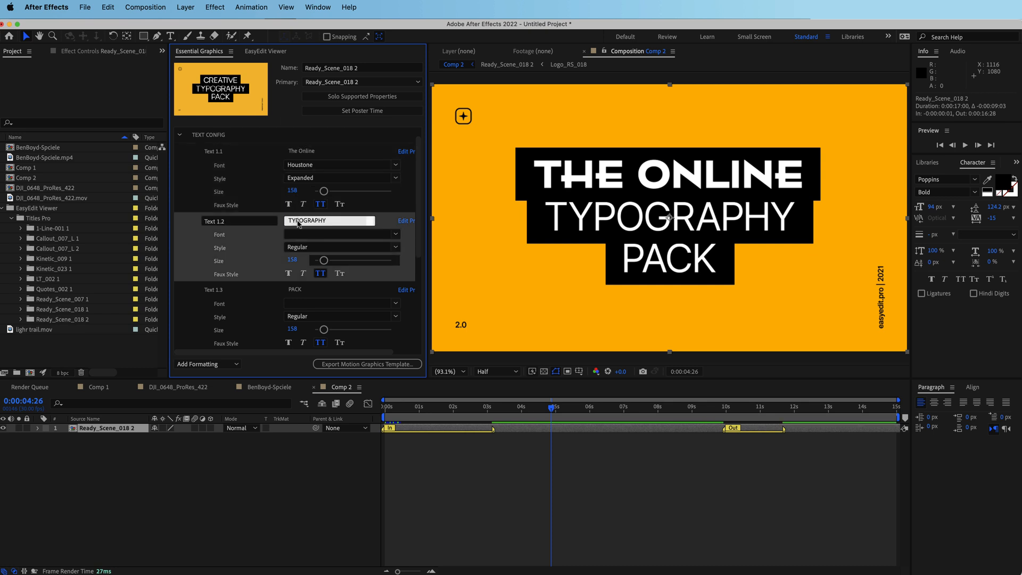
{"action": "left_click_drag", "start_coordinate": [337, 220], "coordinate": [274, 219]}
{"action": "type", "text": "Learning"}
{"action": "key", "text": "Tab"}
{"action": "type", "text": "SPACE"}
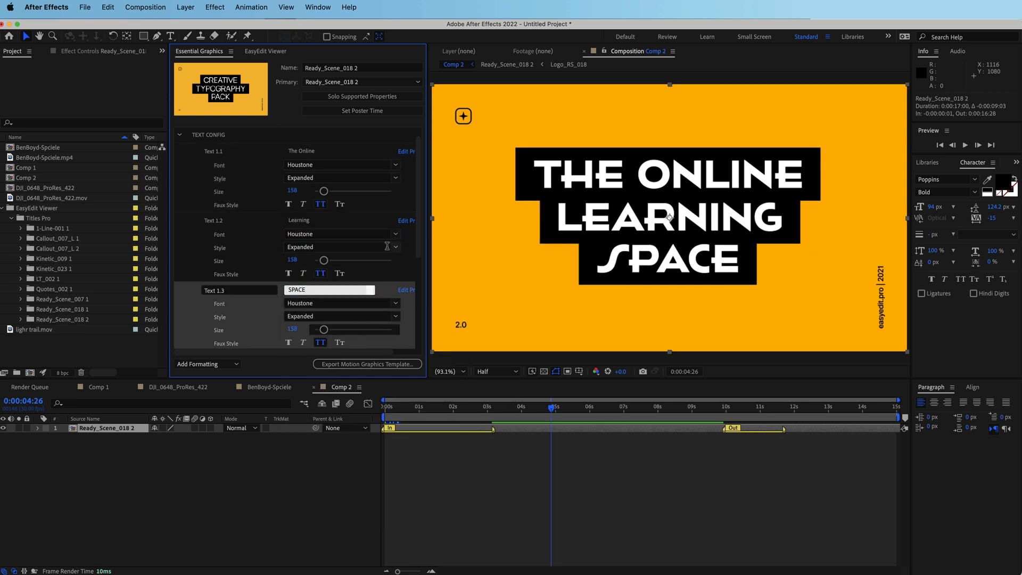
Preview the ready scene's animation from the start of the composition.
{"action": "scroll", "coordinate": [411, 215], "scroll_direction": "down", "scroll_amount": 5}
{"action": "left_click", "coordinate": [477, 414]}
{"action": "key", "text": "Home"}
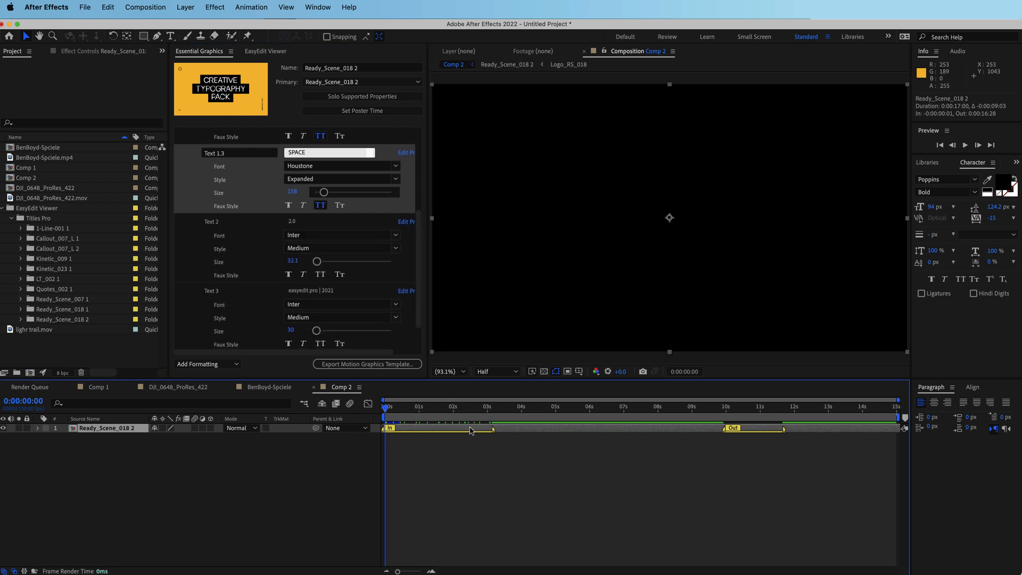
{"action": "key", "text": "space"}
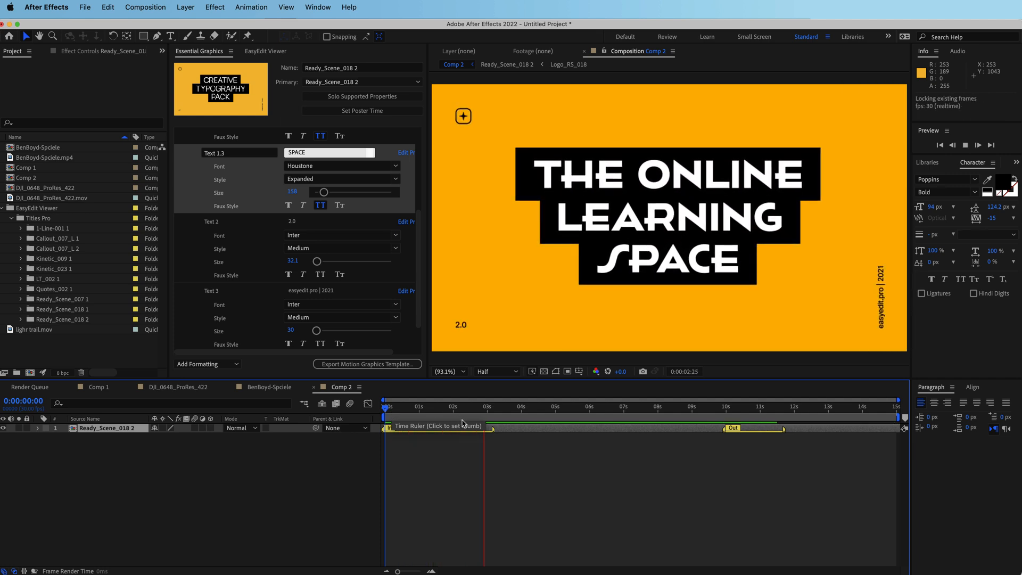
{"action": "key", "text": "space"}
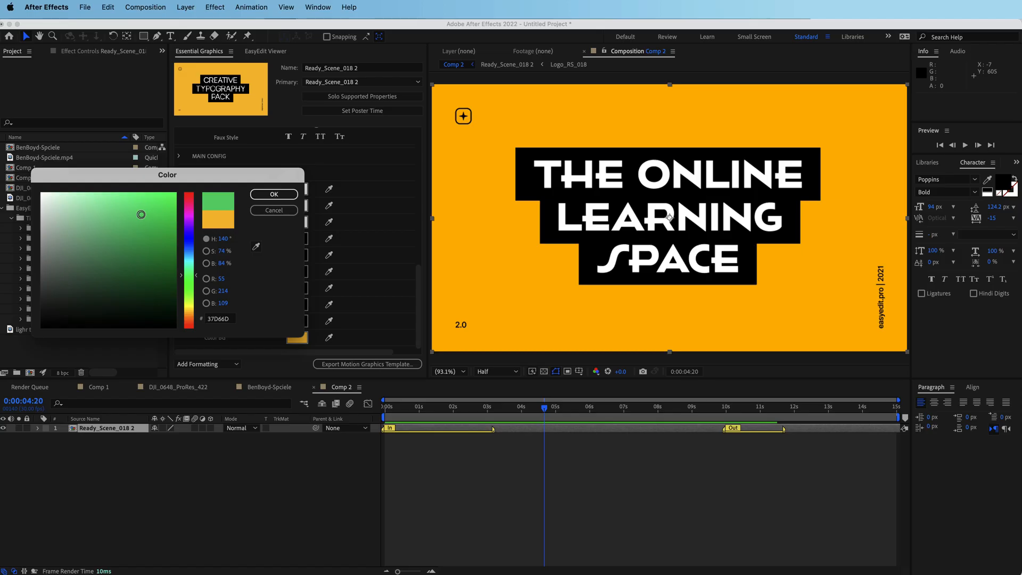
Set the ready scene's background colour to green 37D66D and check it at other points in time.
{"action": "left_click", "coordinate": [270, 196]}
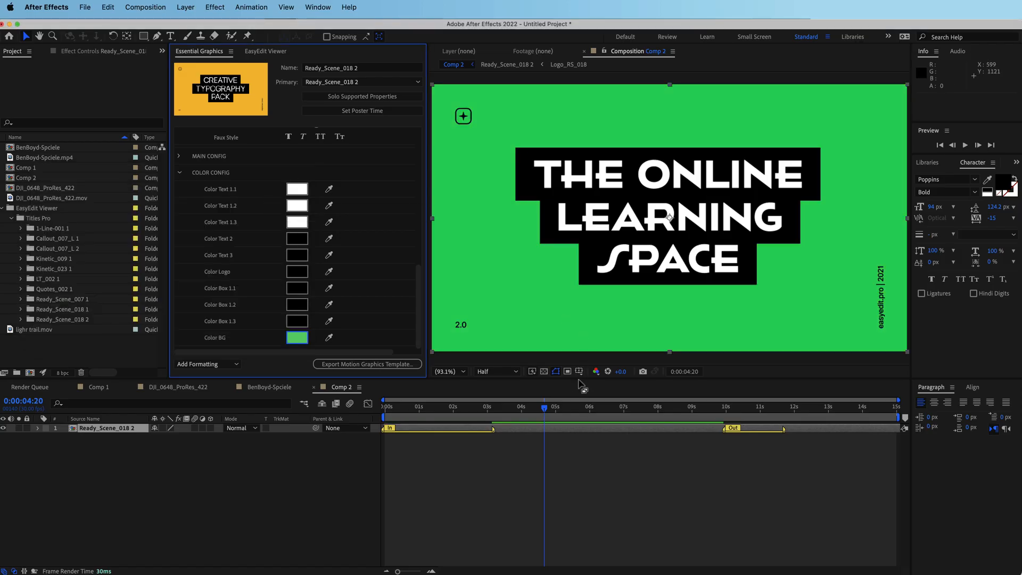
{"action": "left_click", "coordinate": [679, 407]}
{"action": "left_click", "coordinate": [510, 407]}
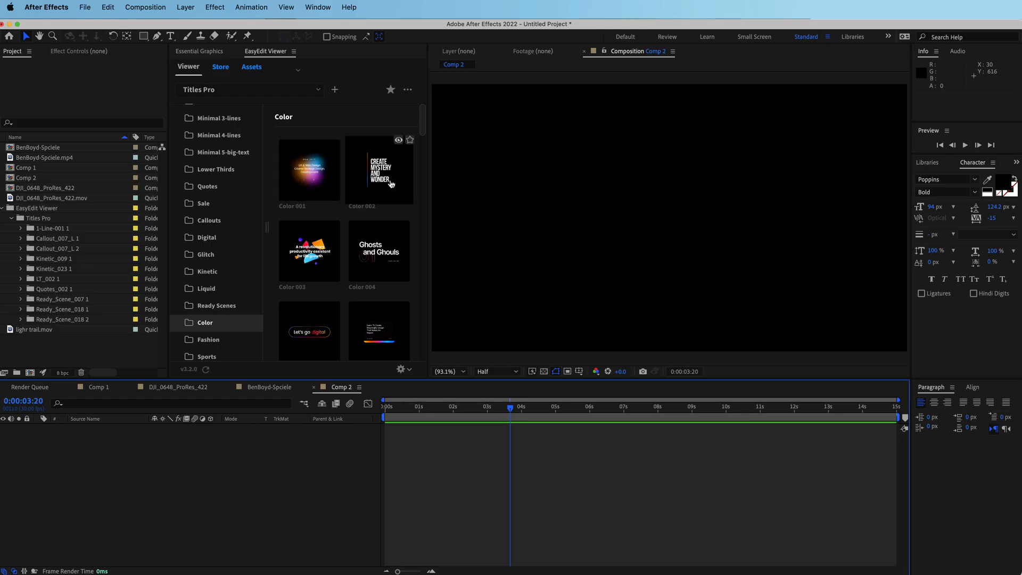
Browse the template previews in the Color, Fashion and Sports categories of Titles Pro.
{"action": "scroll", "coordinate": [391, 184], "scroll_direction": "down", "scroll_amount": 2}
{"action": "scroll", "coordinate": [391, 183], "scroll_direction": "down", "scroll_amount": 3}
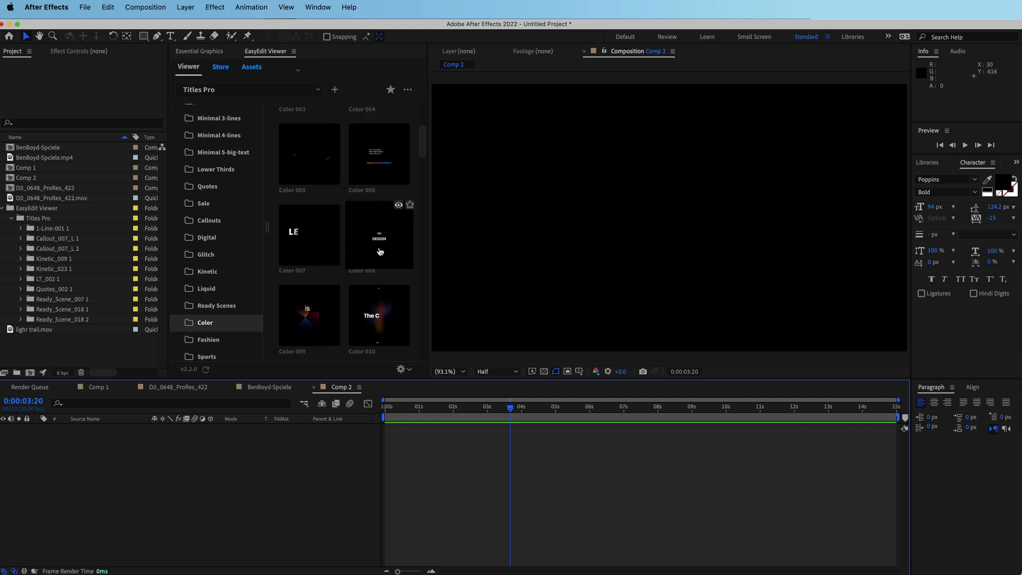
{"action": "scroll", "coordinate": [339, 251], "scroll_direction": "down", "scroll_amount": 1}
{"action": "scroll", "coordinate": [339, 251], "scroll_direction": "down", "scroll_amount": 5}
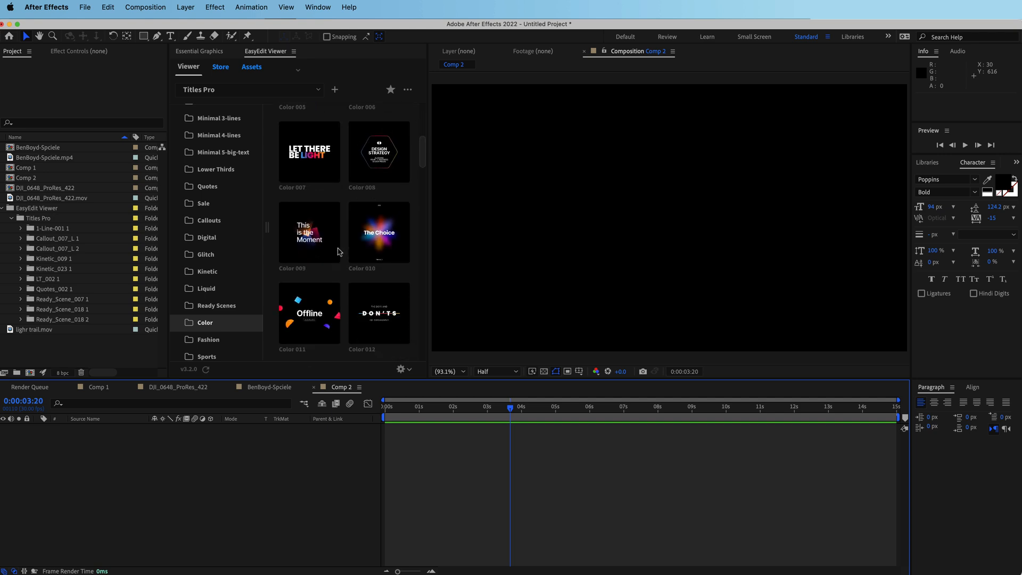
{"action": "scroll", "coordinate": [341, 252], "scroll_direction": "down", "scroll_amount": 12}
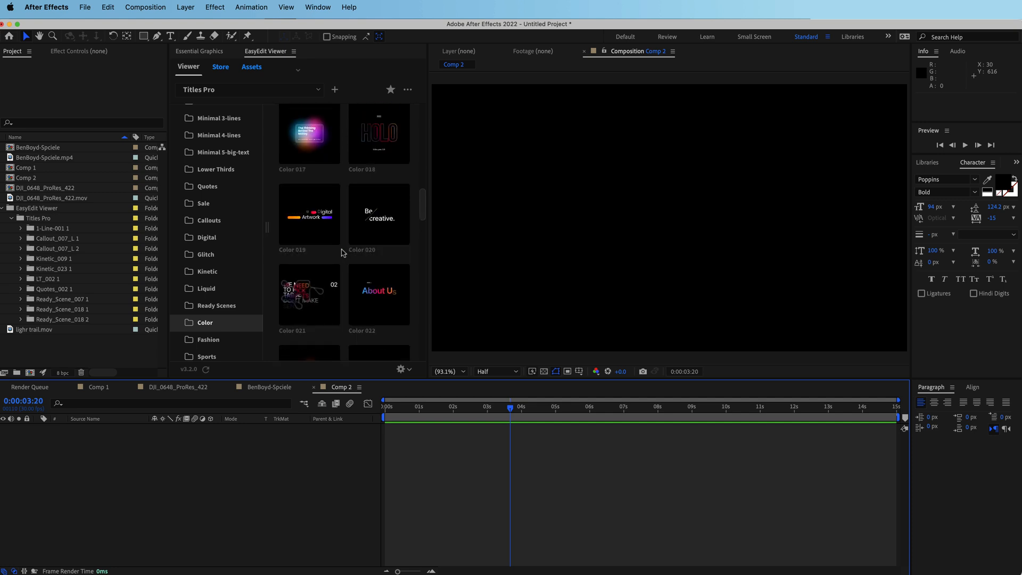
{"action": "left_click", "coordinate": [208, 340]}
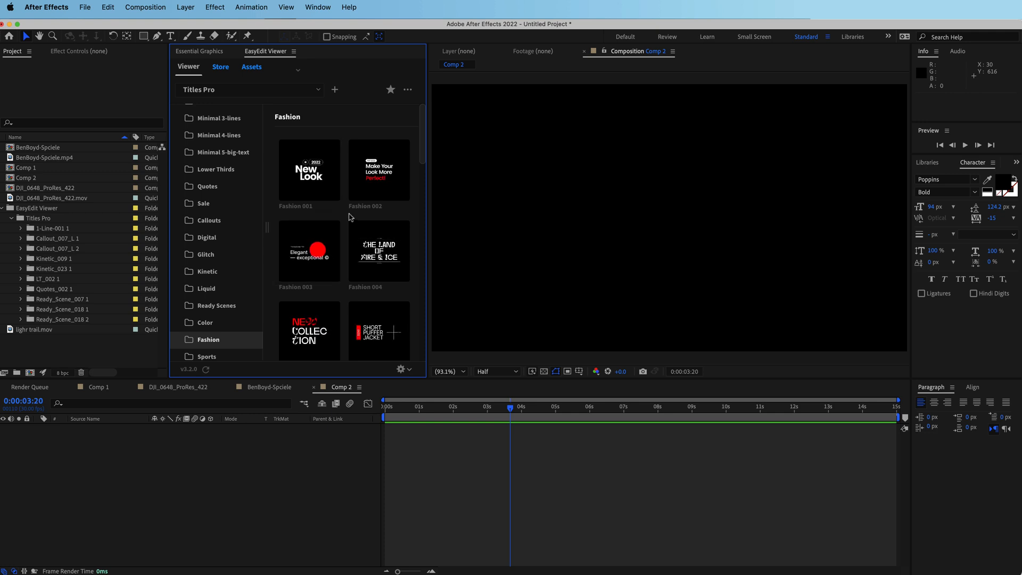
{"action": "scroll", "coordinate": [351, 217], "scroll_direction": "down", "scroll_amount": 10}
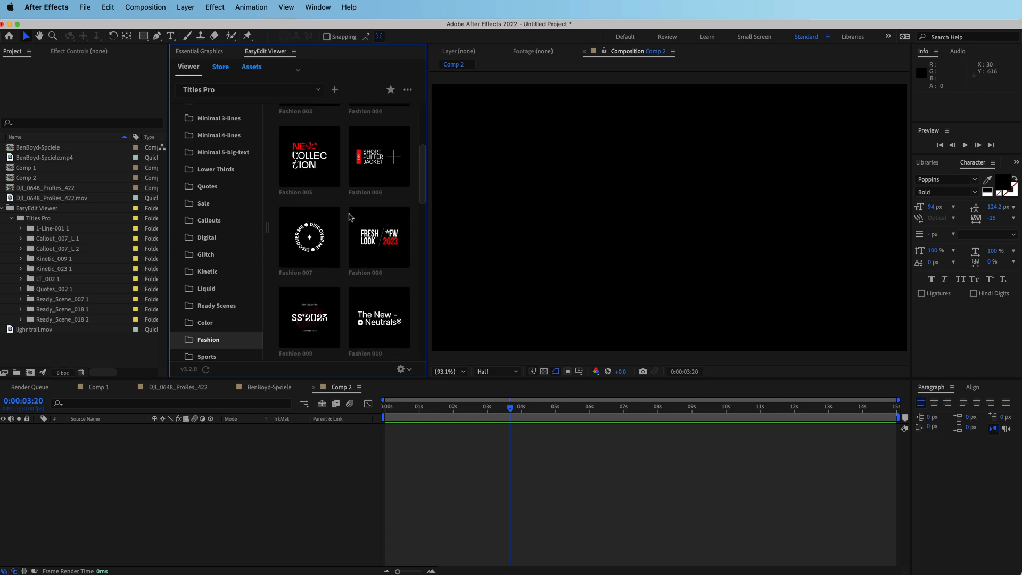
{"action": "scroll", "coordinate": [351, 217], "scroll_direction": "down", "scroll_amount": 10}
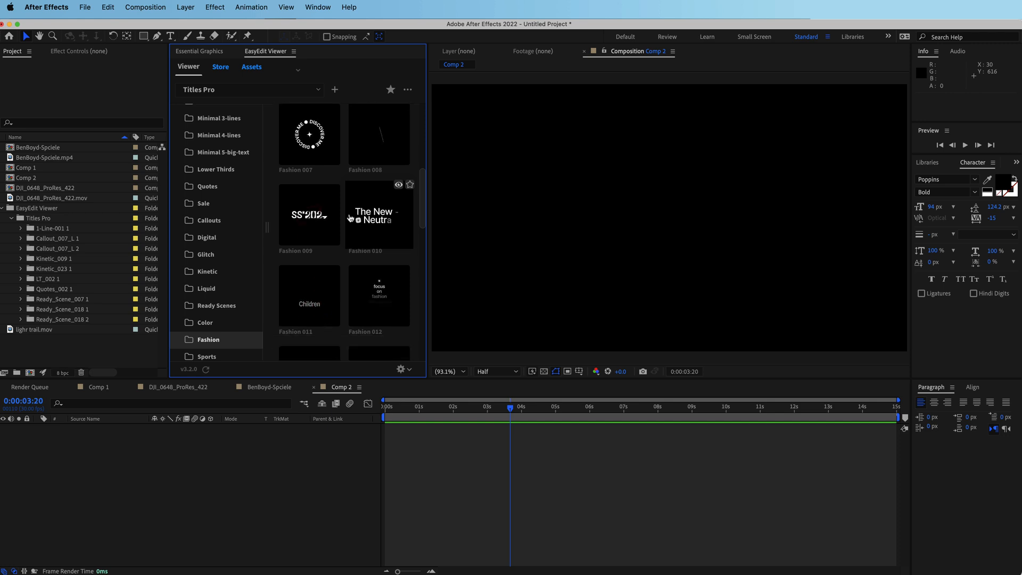
{"action": "scroll", "coordinate": [350, 215], "scroll_direction": "down", "scroll_amount": 10}
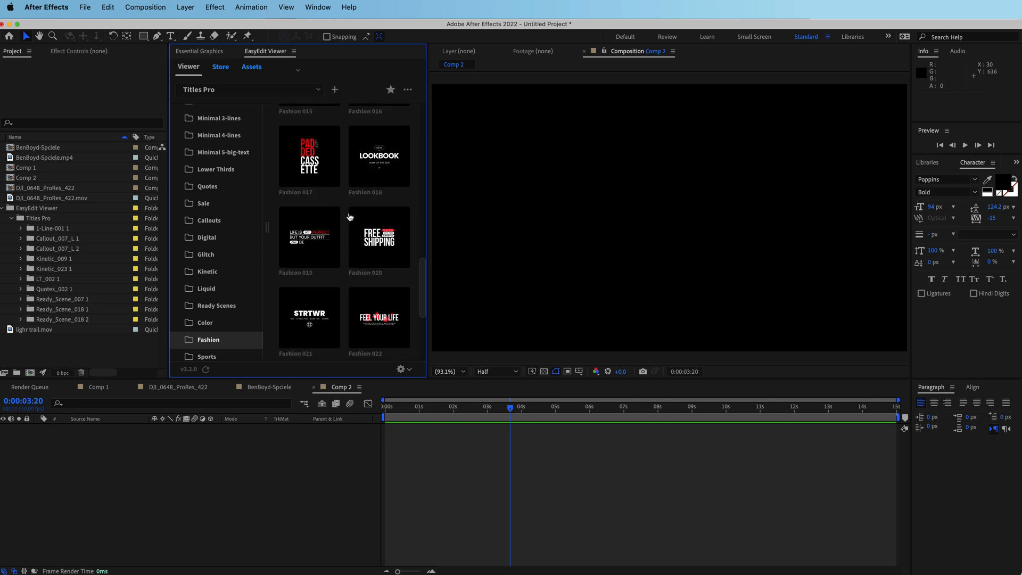
{"action": "left_click", "coordinate": [245, 356]}
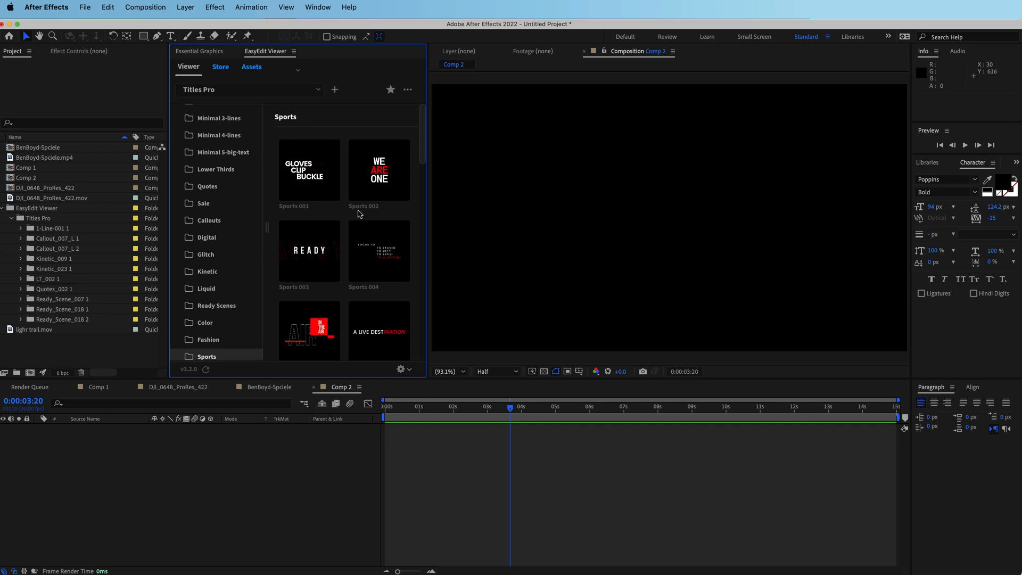
{"action": "scroll", "coordinate": [359, 214], "scroll_direction": "down", "scroll_amount": 5}
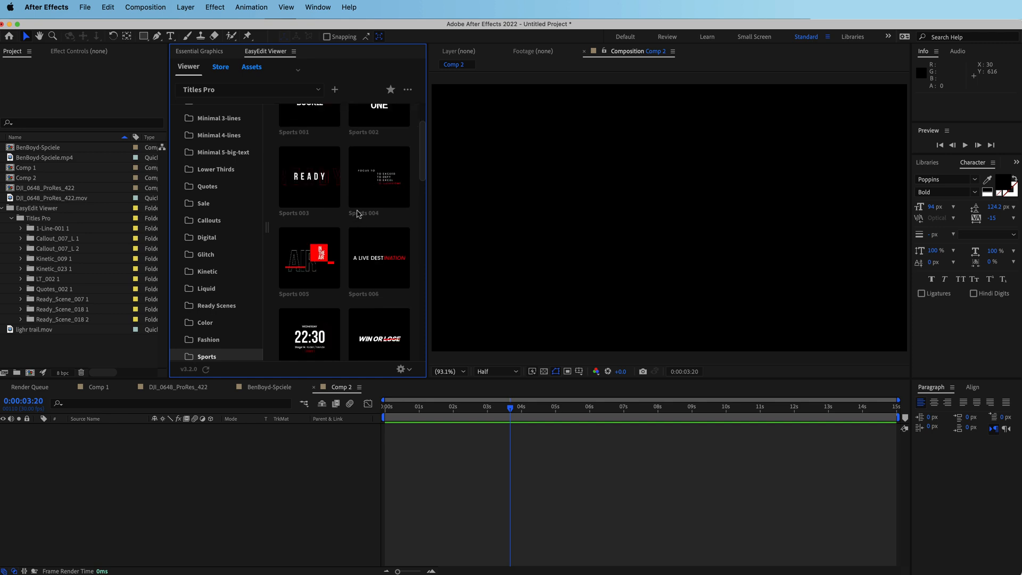
Browse further title template previews in the Sports category.
{"action": "mouse_move", "coordinate": [309, 237]}
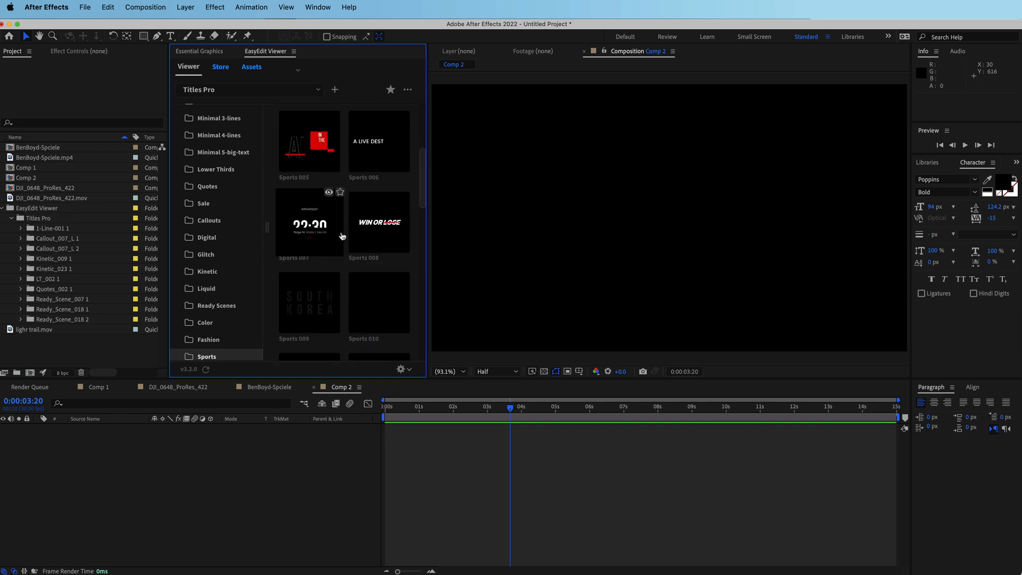
{"action": "scroll", "coordinate": [343, 236], "scroll_direction": "down", "scroll_amount": 3}
{"action": "scroll", "coordinate": [342, 236], "scroll_direction": "down", "scroll_amount": 3}
{"action": "mouse_move", "coordinate": [322, 214]}
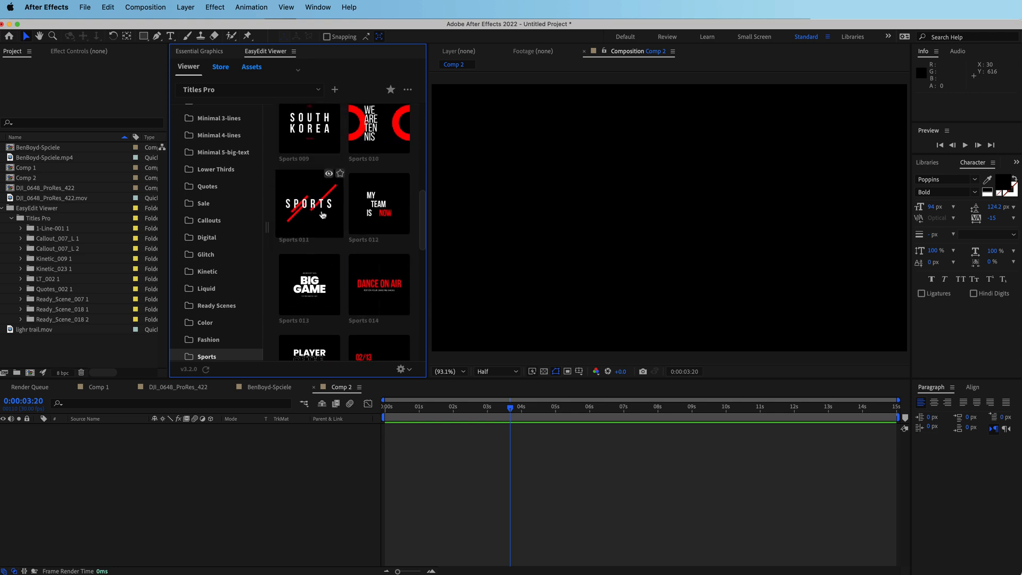
Add the Gradient Dark 002 background from the Backgrounds Gradients Dark category to Comp 2.
{"action": "scroll", "coordinate": [240, 275], "scroll_direction": "down", "scroll_amount": 5}
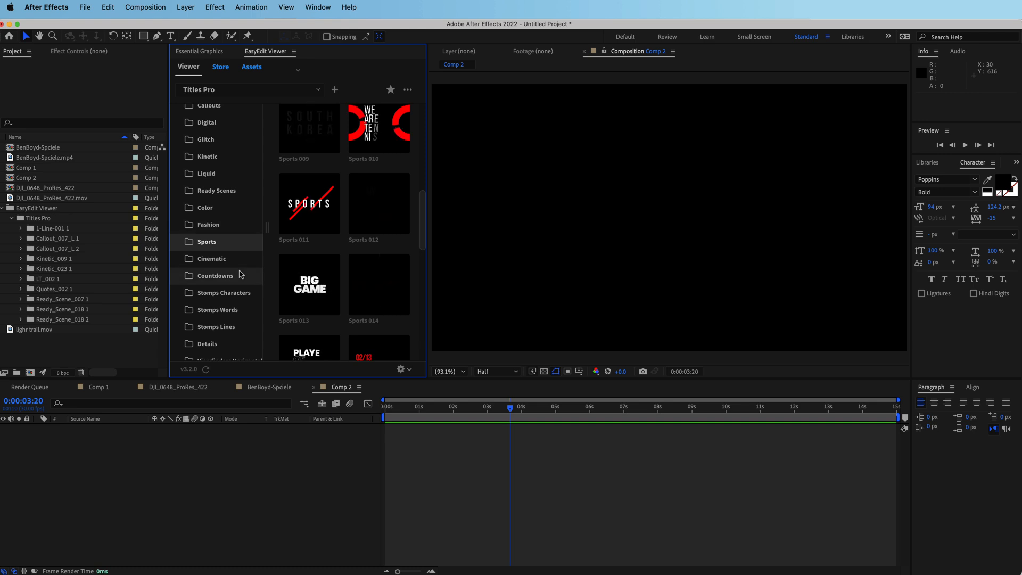
{"action": "scroll", "coordinate": [240, 275], "scroll_direction": "down", "scroll_amount": 3}
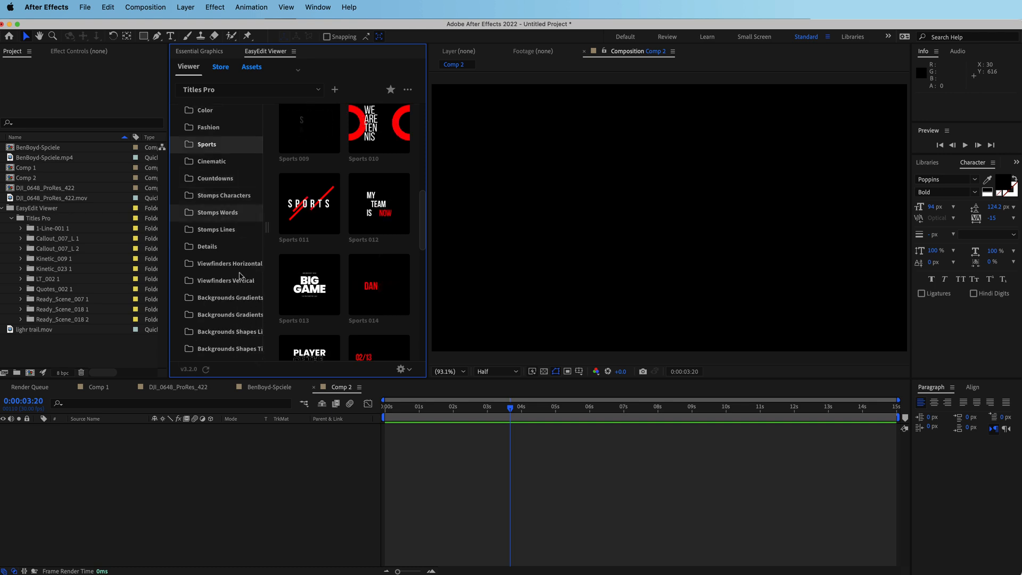
{"action": "left_click", "coordinate": [233, 315]}
{"action": "mouse_move", "coordinate": [391, 172]}
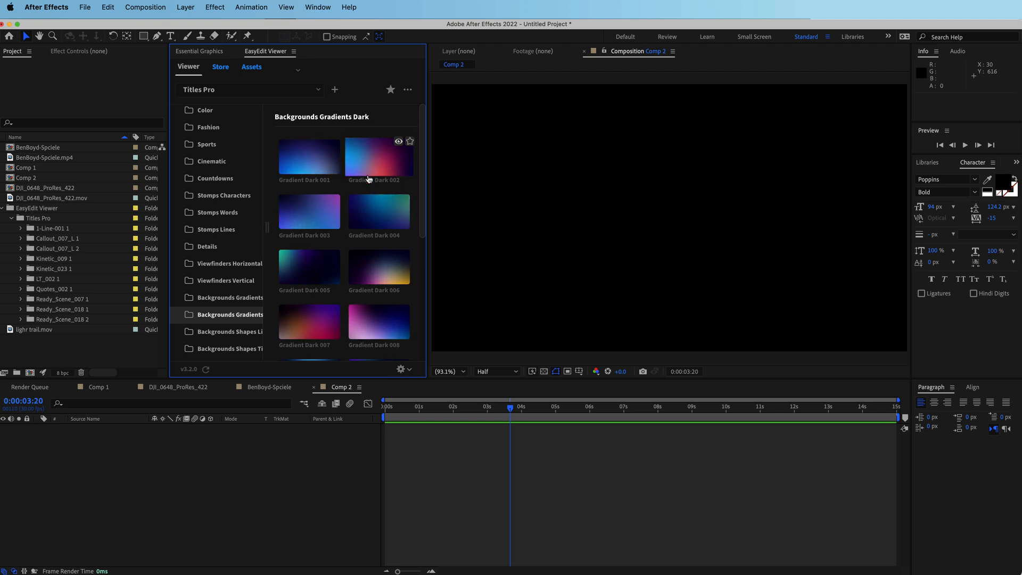
{"action": "left_click", "coordinate": [387, 165]}
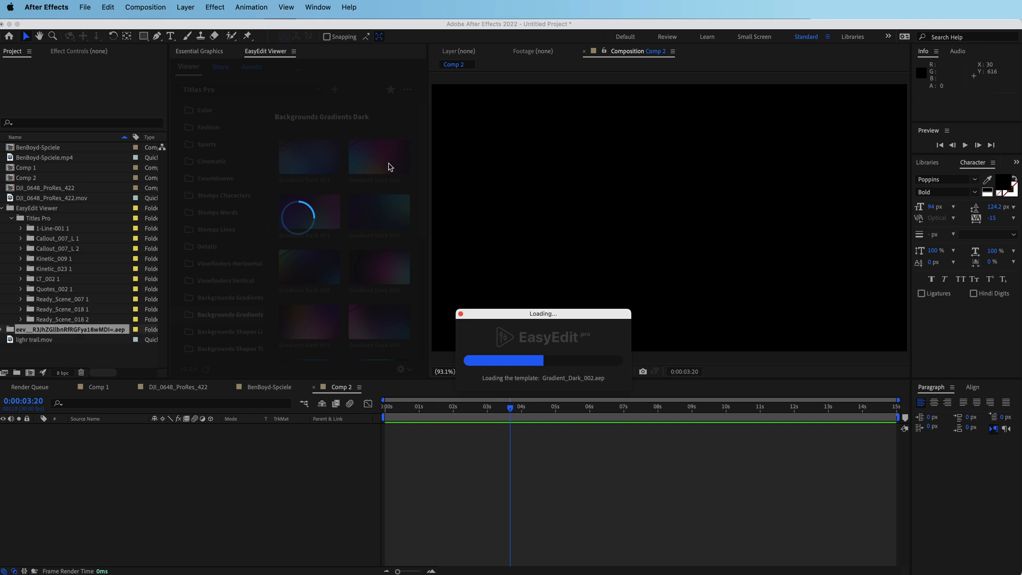
Shift the Gradient_Dark_002 layer to the start of Comp 2 and check its colour motion at several points in time.
{"action": "left_click_drag", "start_coordinate": [594, 435], "coordinate": [464, 432]}
{"action": "mouse_move", "coordinate": [562, 411]}
{"action": "left_mouse_down"}
{"action": "mouse_move", "coordinate": [420, 408]}
{"action": "mouse_move", "coordinate": [676, 409]}
{"action": "mouse_move", "coordinate": [570, 409]}
{"action": "left_mouse_up"}
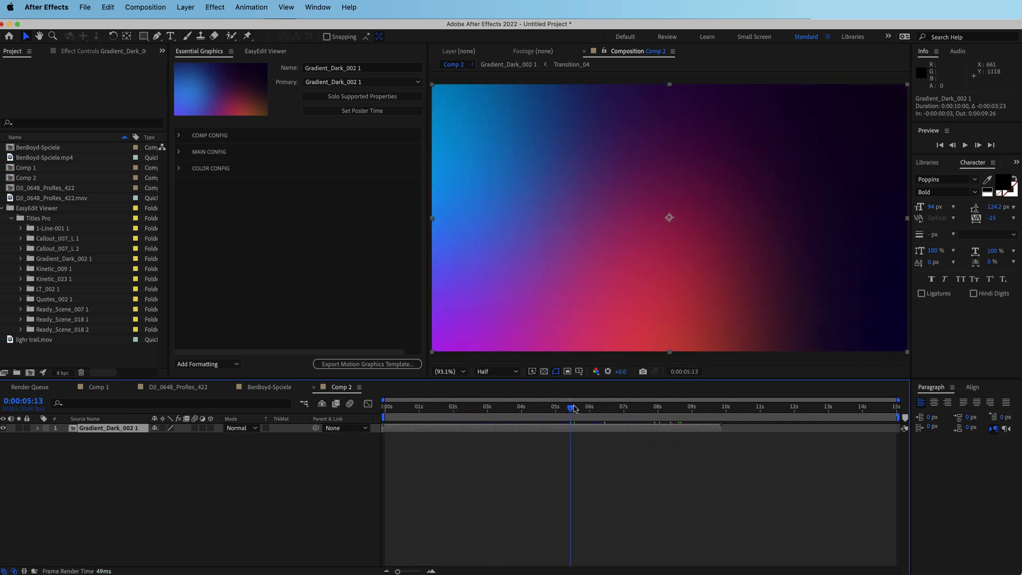
{"action": "left_click_drag", "start_coordinate": [570, 410], "coordinate": [483, 408]}
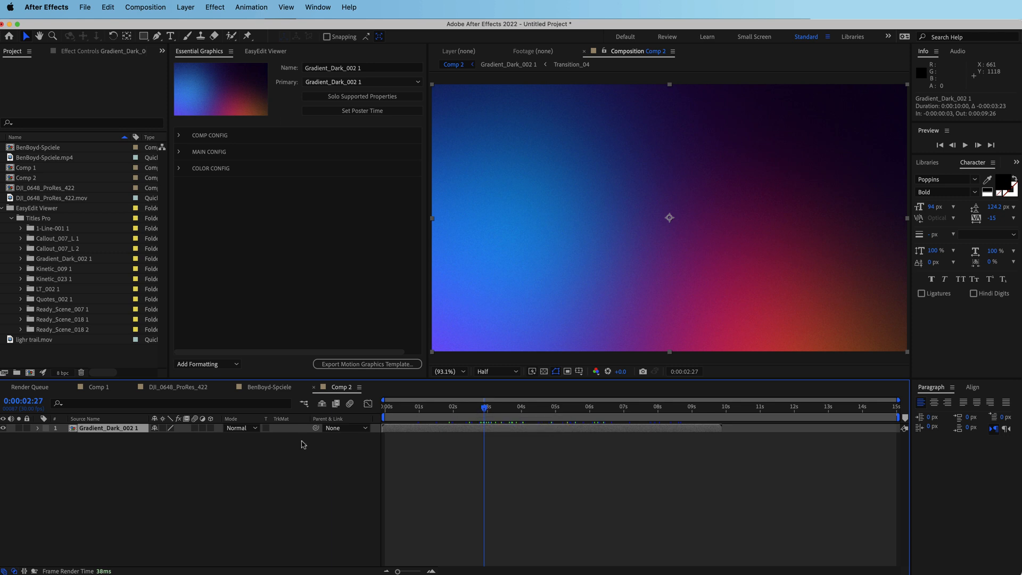
Create a new text layer reading "TEXT" above the gradient background.
{"action": "left_click", "coordinate": [178, 473]}
{"action": "right_click", "coordinate": [201, 462]}
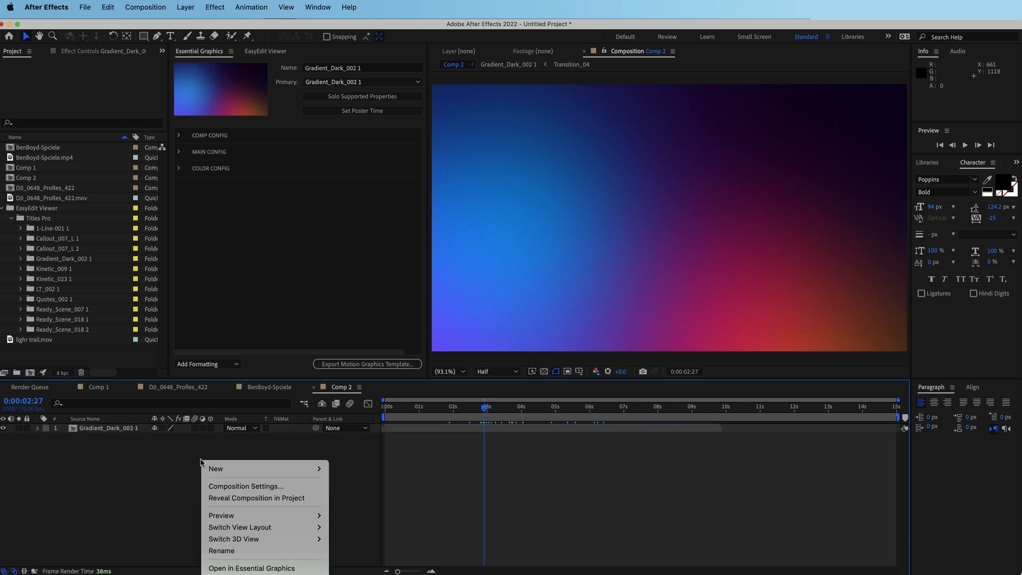
{"action": "mouse_move", "coordinate": [259, 469]}
{"action": "left_click", "coordinate": [378, 490]}
{"action": "type", "text": "TEXT"}
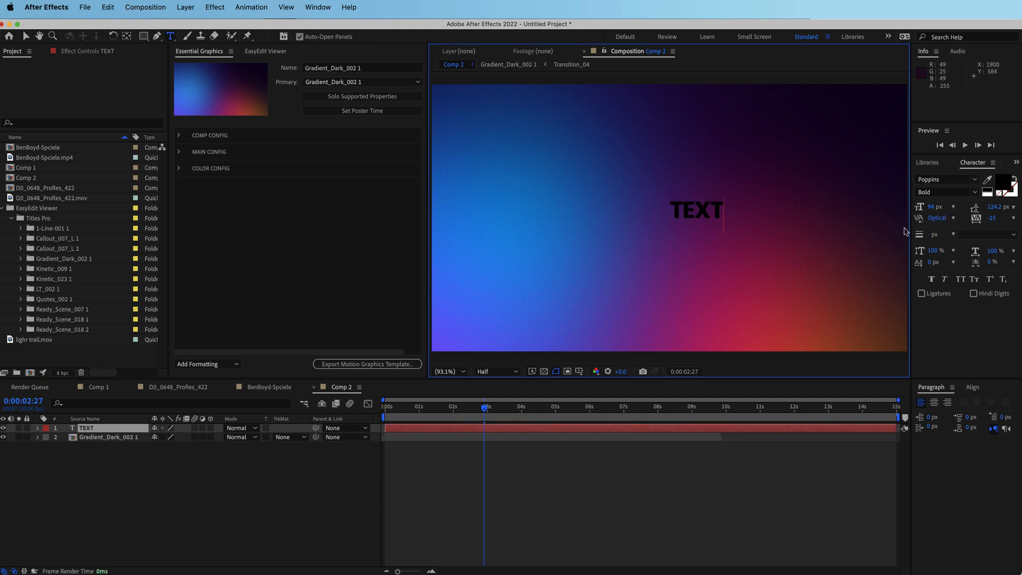
{"action": "key", "text": "Escape"}
Enlarge the TEXT layer to a 520 px font size and centre it horizontally and vertically in the composition.
{"action": "left_click_drag", "start_coordinate": [936, 207], "coordinate": [1003, 210]}
{"action": "left_click_drag", "start_coordinate": [933, 207], "coordinate": [983, 209]}
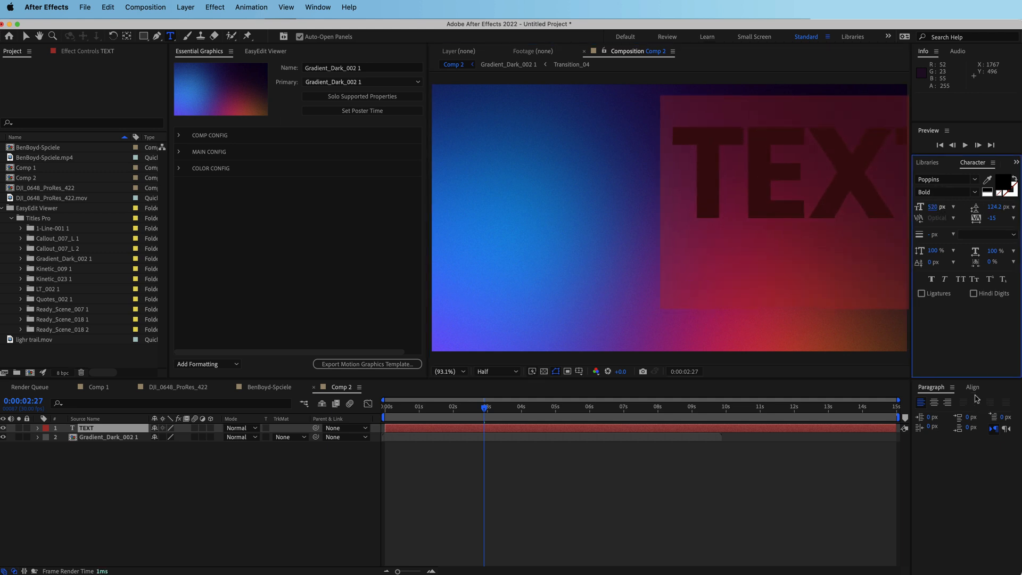
{"action": "left_click", "coordinate": [973, 387]}
{"action": "left_click", "coordinate": [940, 414]}
{"action": "left_click", "coordinate": [994, 414]}
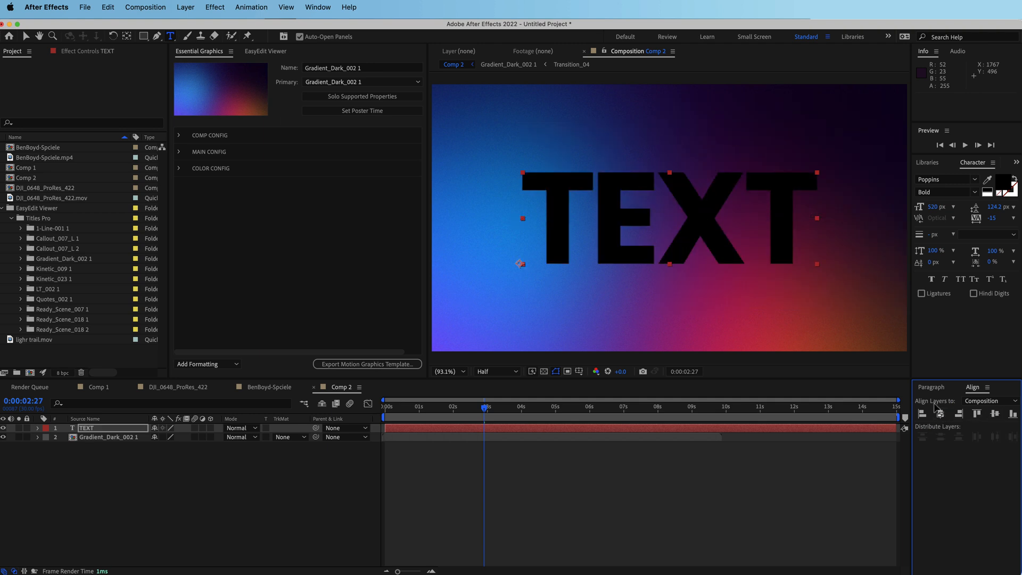
Set the gradient layer's track matte to Alpha Matte "TEXT" and check the gradient-filled lettering at other points in time.
{"action": "left_click", "coordinate": [109, 438]}
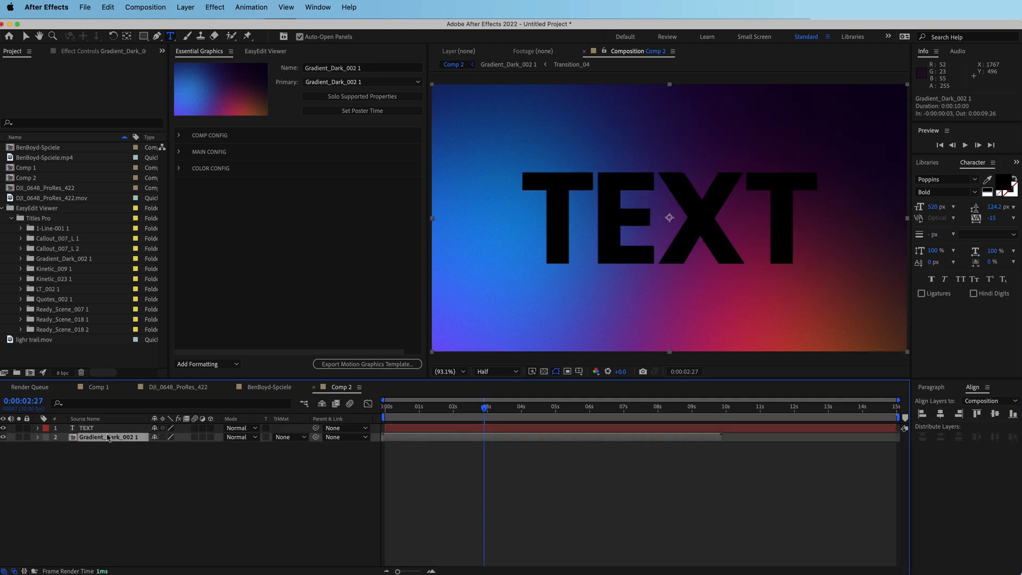
{"action": "left_click", "coordinate": [287, 439]}
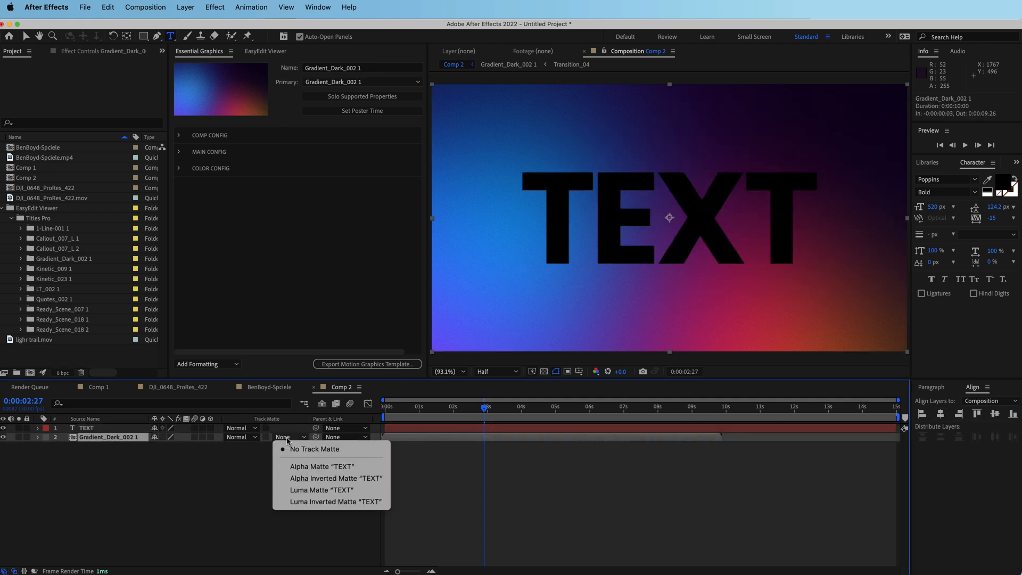
{"action": "left_click", "coordinate": [321, 467]}
{"action": "mouse_move", "coordinate": [487, 408]}
{"action": "left_mouse_down"}
{"action": "mouse_move", "coordinate": [393, 408]}
{"action": "mouse_move", "coordinate": [713, 408]}
{"action": "mouse_move", "coordinate": [413, 407]}
{"action": "mouse_move", "coordinate": [473, 400]}
{"action": "left_mouse_up"}
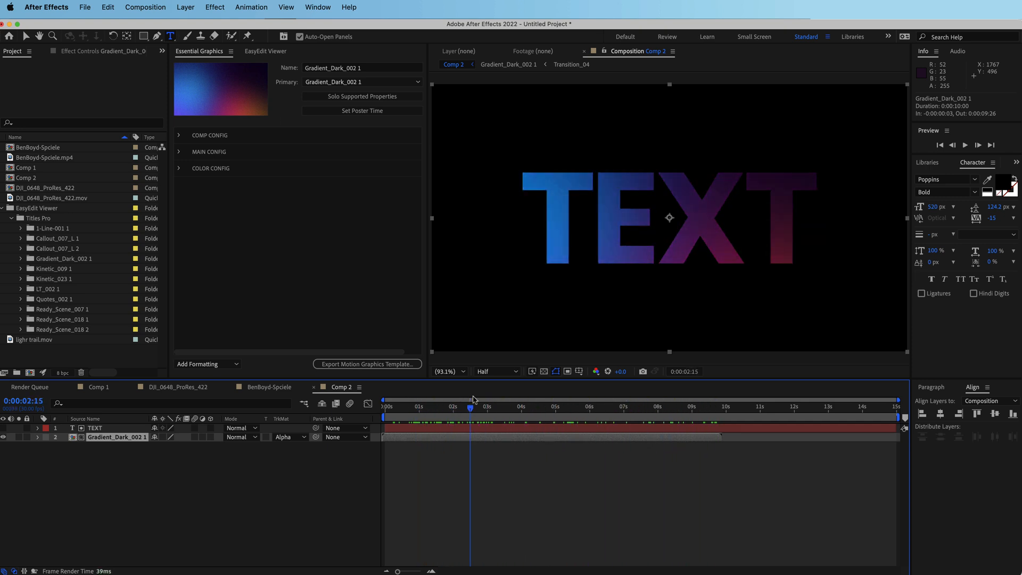
Increase the TEXT layer's font size to 728 px and centre it in the composition again.
{"action": "left_click_drag", "start_coordinate": [931, 211], "coordinate": [951, 207]}
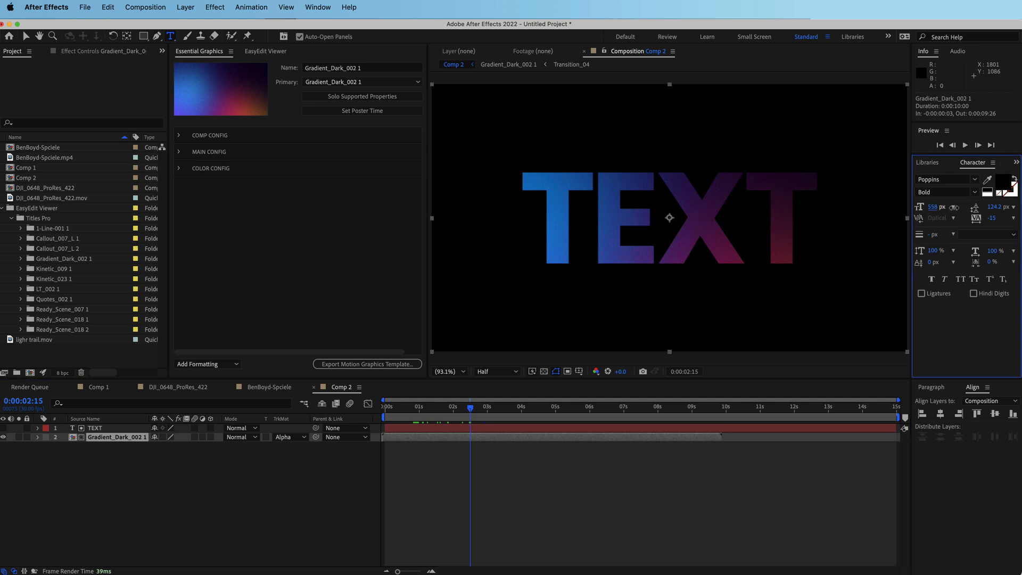
{"action": "left_click", "coordinate": [116, 429]}
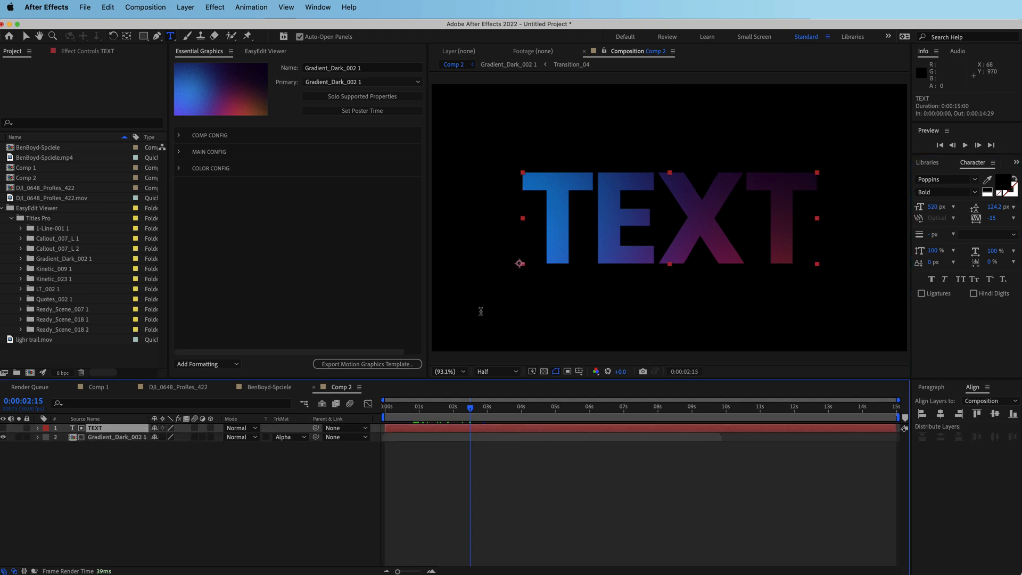
{"action": "double_click", "coordinate": [803, 197]}
{"action": "left_click_drag", "start_coordinate": [933, 207], "coordinate": [962, 206]}
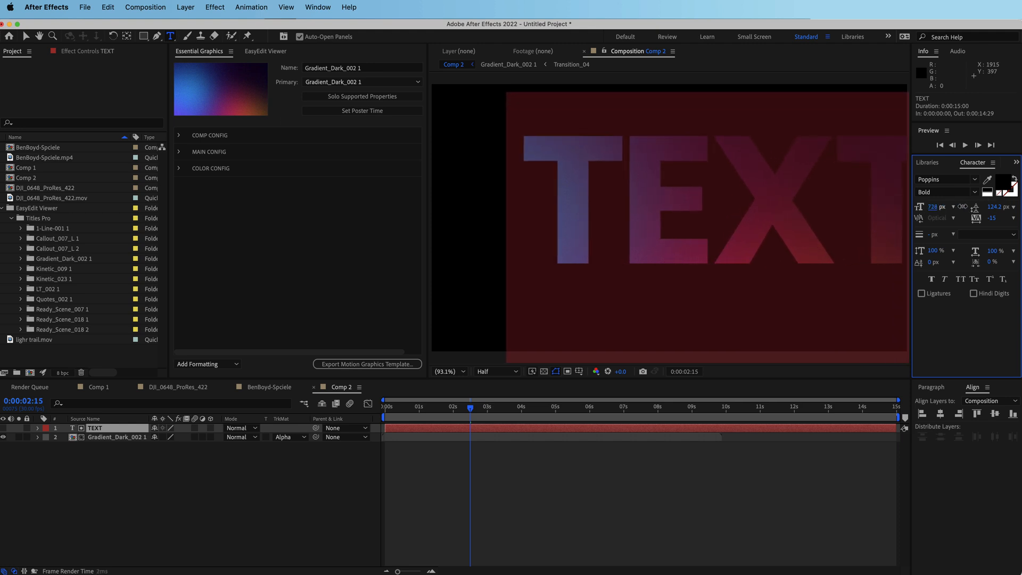
{"action": "left_click", "coordinate": [940, 414]}
{"action": "left_click", "coordinate": [994, 414]}
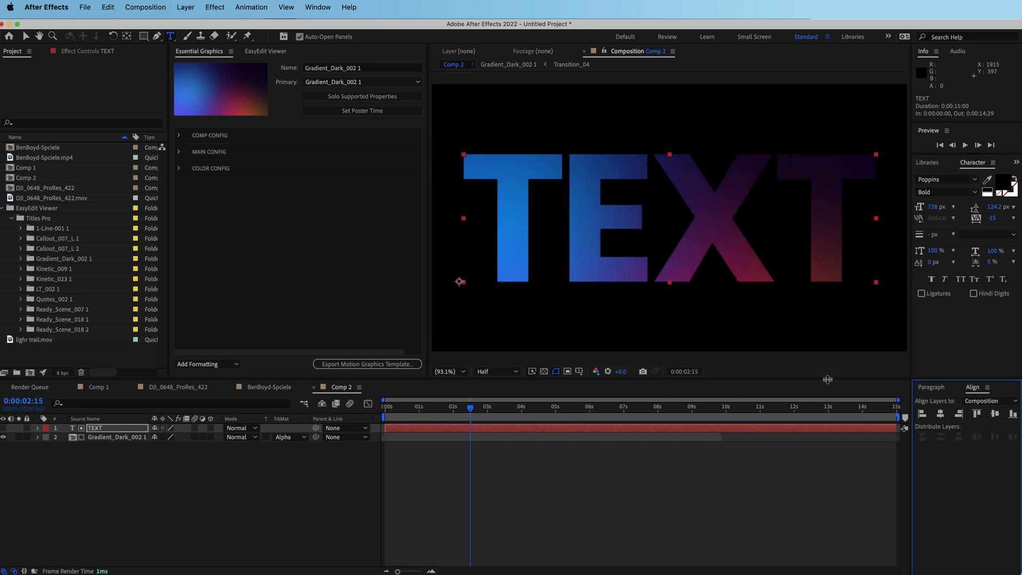
Preview how the gradient moves inside the enlarged lettering at different points in time.
{"action": "left_click_drag", "start_coordinate": [469, 408], "coordinate": [566, 396]}
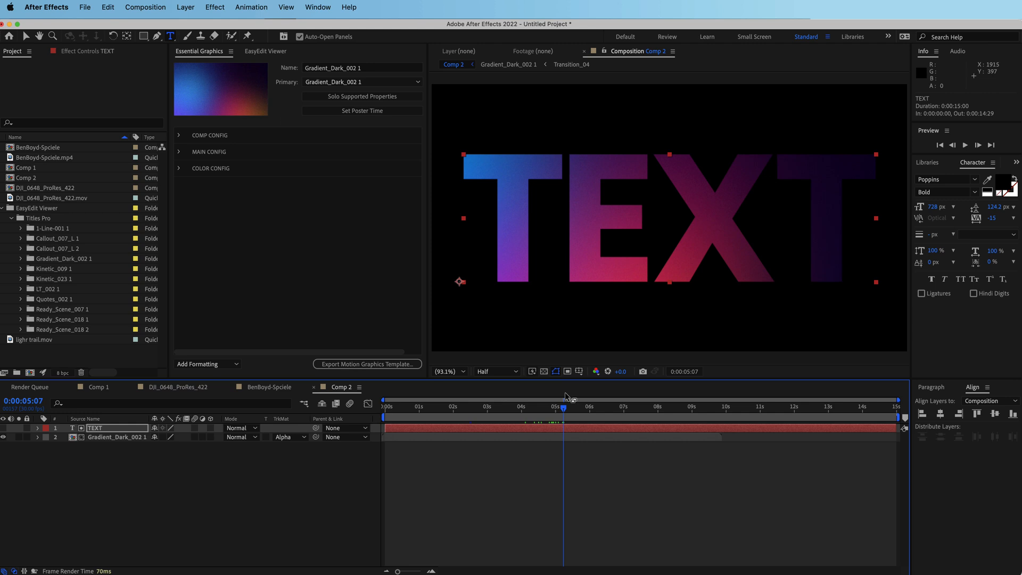
{"action": "left_click_drag", "start_coordinate": [564, 411], "coordinate": [645, 410]}
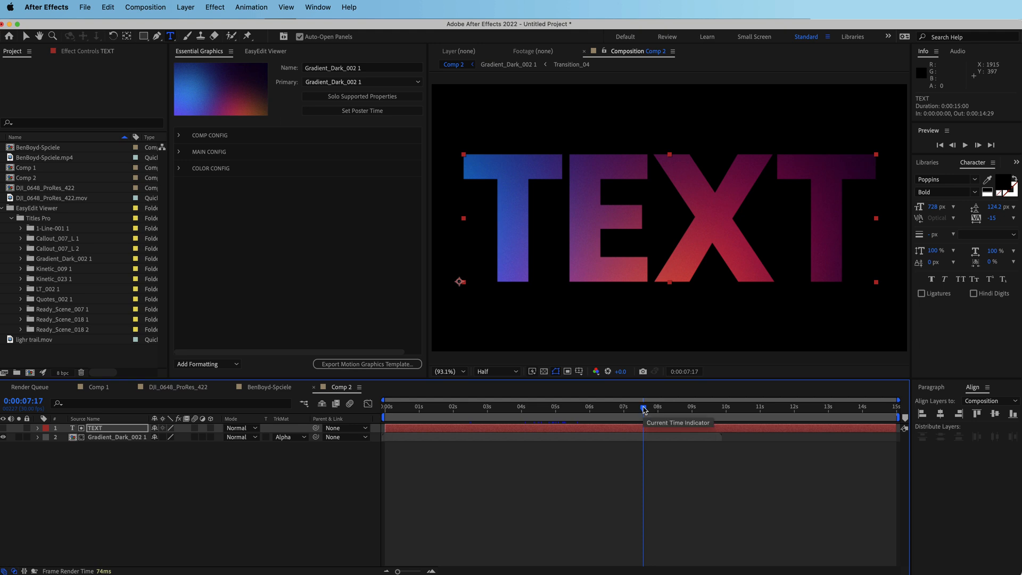
{"action": "left_click_drag", "start_coordinate": [559, 411], "coordinate": [496, 408]}
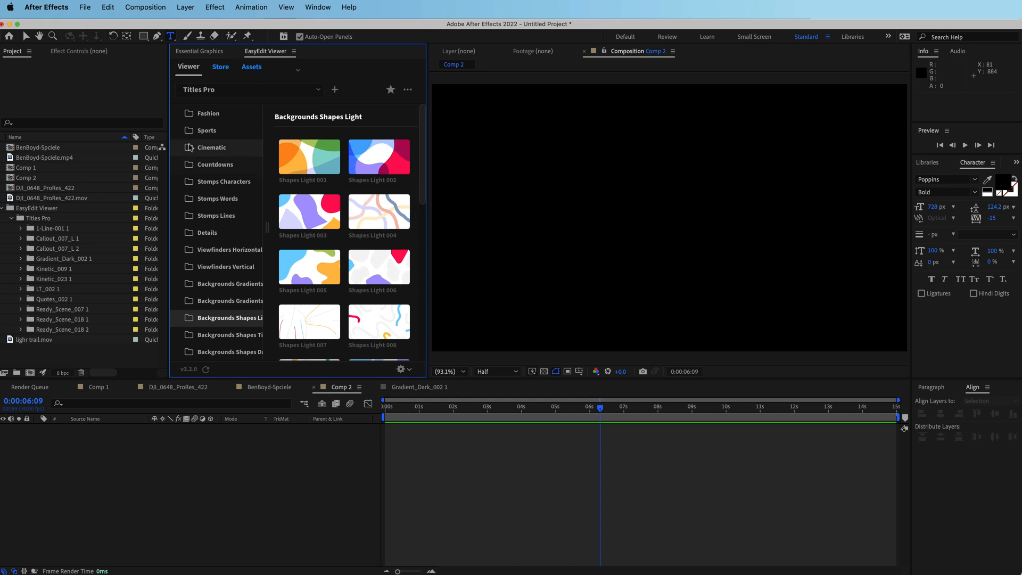
Browse the template previews in the Cinematic and Countdowns categories of Titles Pro.
{"action": "left_click", "coordinate": [216, 147]}
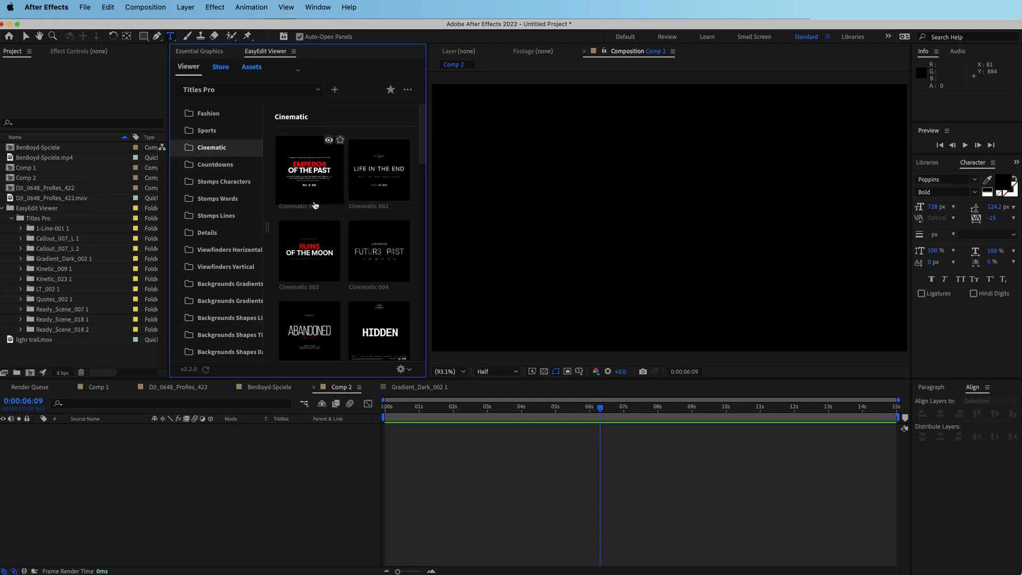
{"action": "scroll", "coordinate": [314, 205], "scroll_direction": "down", "scroll_amount": 2}
{"action": "scroll", "coordinate": [392, 291], "scroll_direction": "down", "scroll_amount": 2}
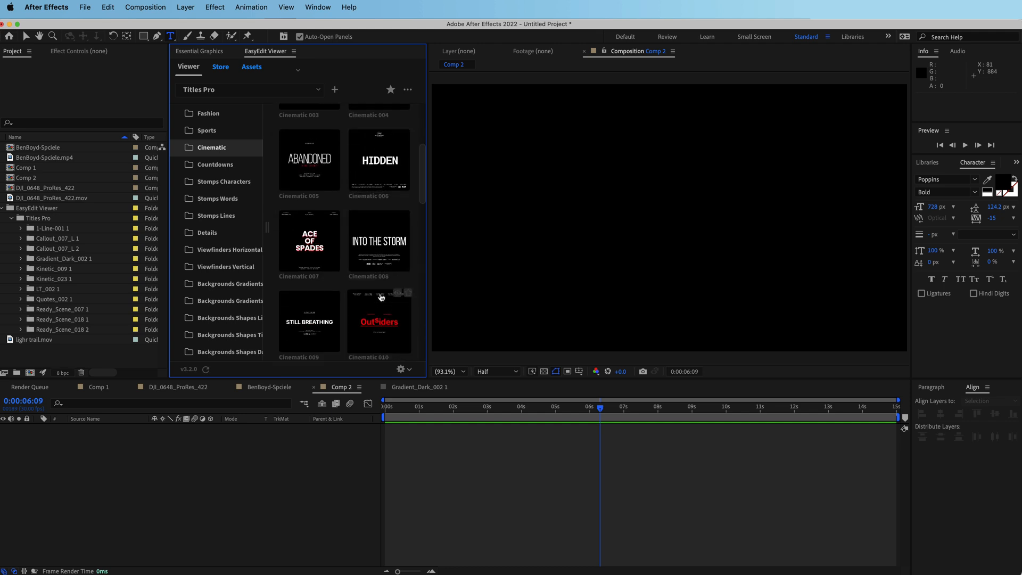
{"action": "scroll", "coordinate": [388, 319], "scroll_direction": "down", "scroll_amount": 8}
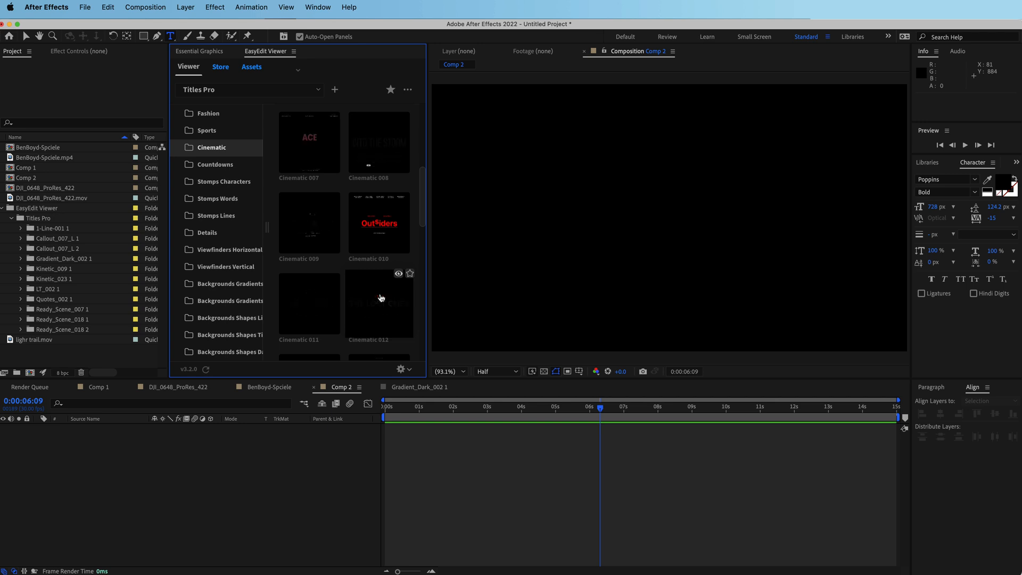
{"action": "scroll", "coordinate": [381, 297], "scroll_direction": "down", "scroll_amount": 5}
{"action": "left_click", "coordinate": [223, 168]}
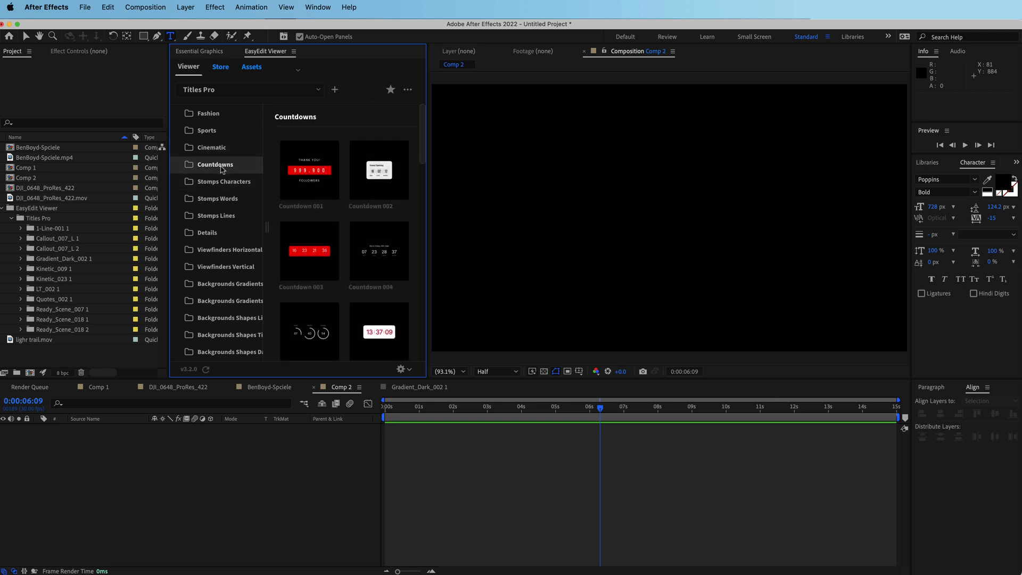
{"action": "scroll", "coordinate": [309, 179], "scroll_direction": "down", "scroll_amount": 5}
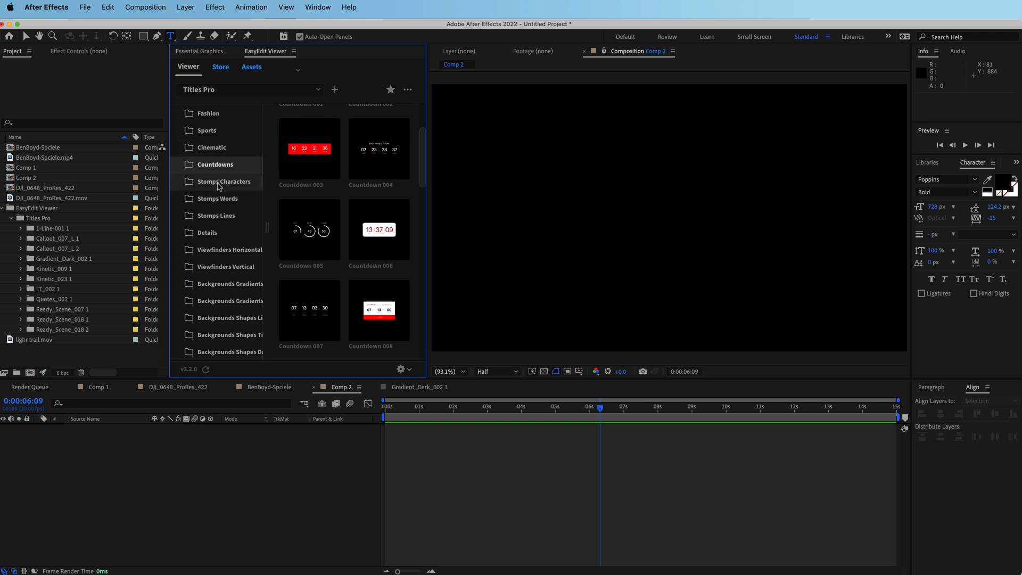
Browse the template previews in the Stomps Characters, Stomps Words and Stomps Lines categories.
{"action": "left_click", "coordinate": [219, 183]}
{"action": "left_click", "coordinate": [219, 200]}
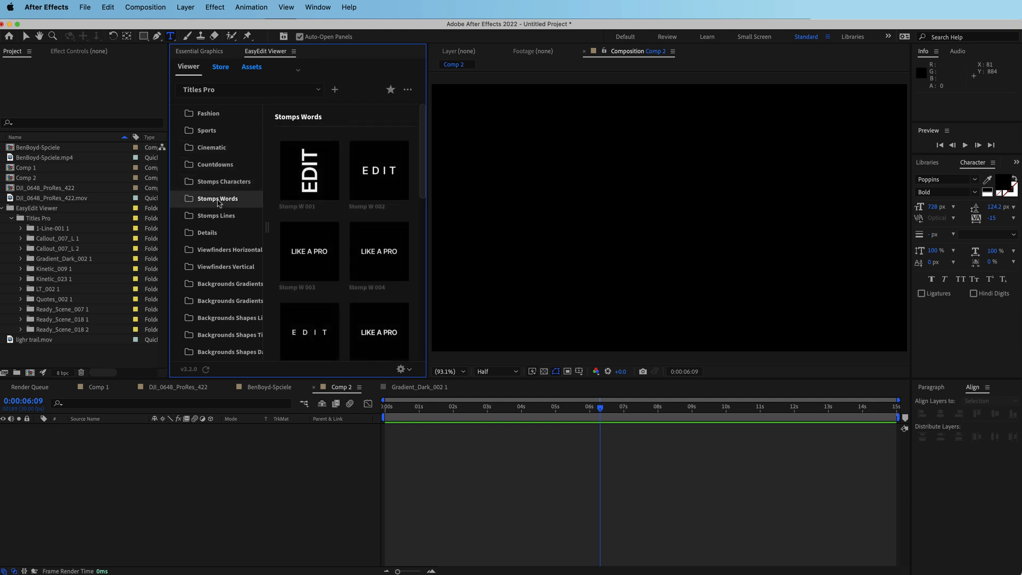
{"action": "mouse_move", "coordinate": [382, 181]}
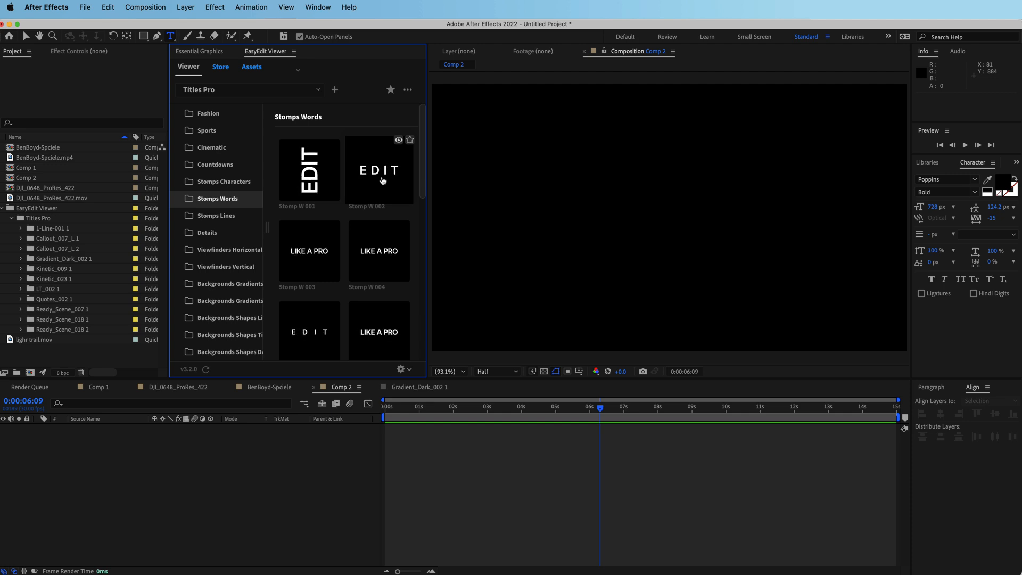
{"action": "scroll", "coordinate": [379, 207], "scroll_direction": "down", "scroll_amount": 5}
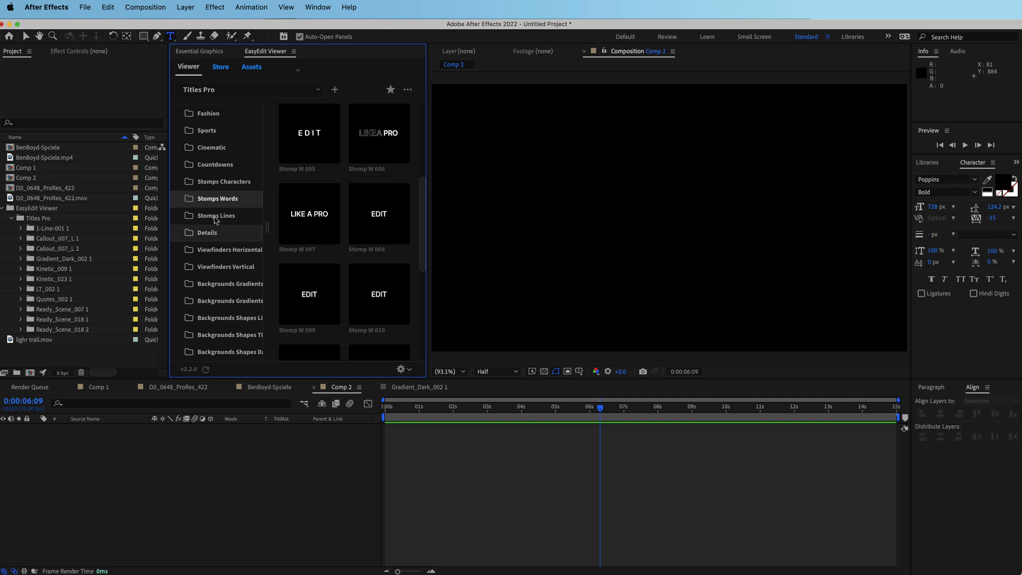
{"action": "left_click", "coordinate": [216, 216]}
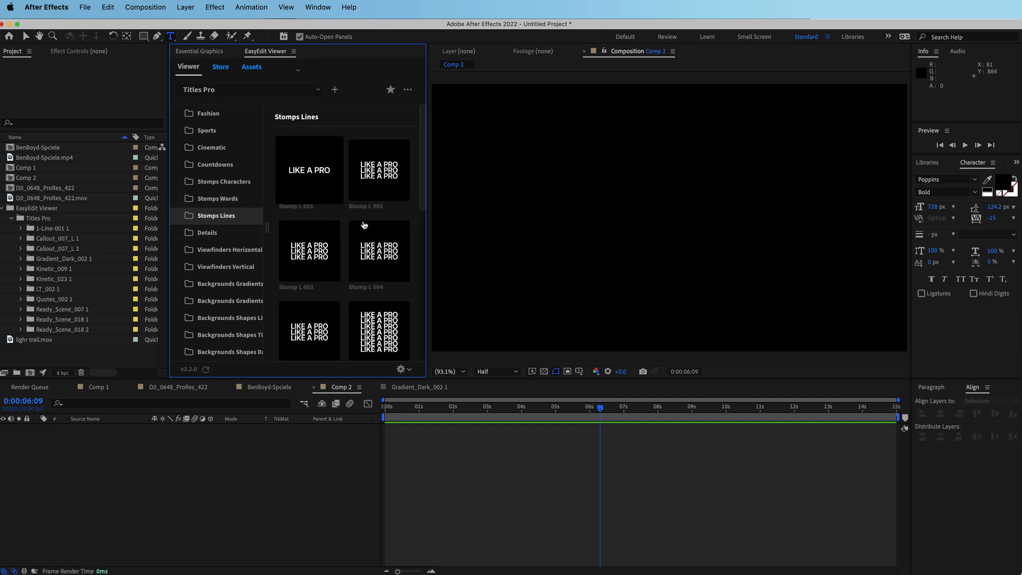
{"action": "scroll", "coordinate": [319, 239], "scroll_direction": "down", "scroll_amount": 3}
{"action": "mouse_move", "coordinate": [320, 317]}
{"action": "scroll", "coordinate": [320, 309], "scroll_direction": "down", "scroll_amount": 2}
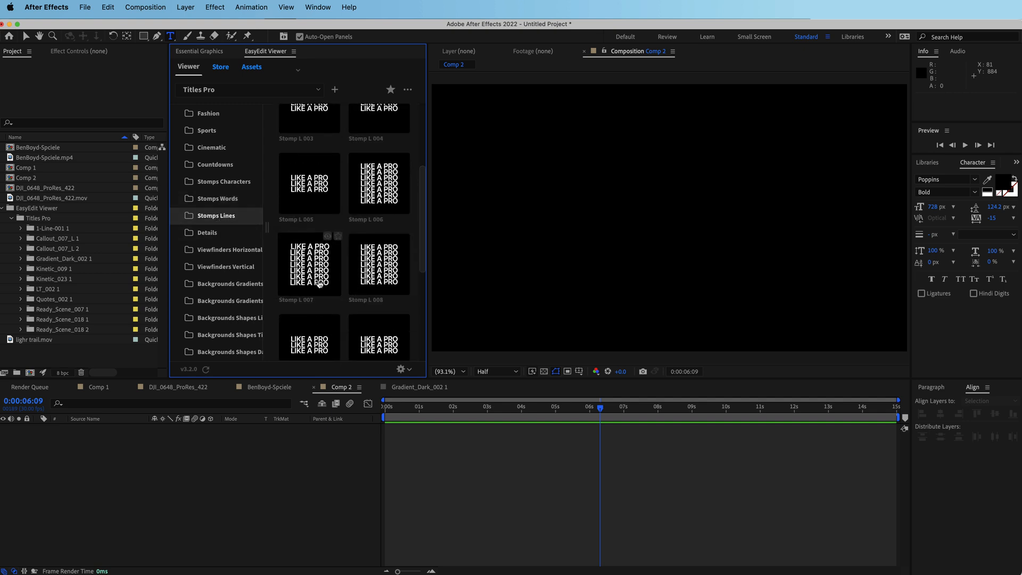
{"action": "mouse_move", "coordinate": [392, 269]}
{"action": "scroll", "coordinate": [392, 269], "scroll_direction": "down", "scroll_amount": 5}
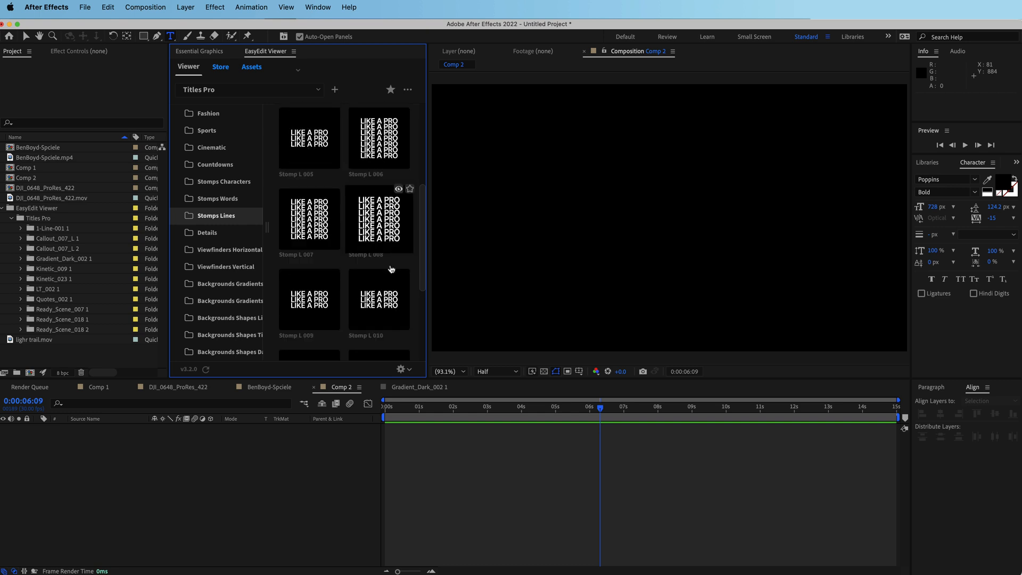
Add the H_Viewfinder_006 overlay from Viewfinders Horizontal and place the DJI_0648_ProRes_422.mov footage beneath it in Comp 2.
{"action": "left_click", "coordinate": [224, 250]}
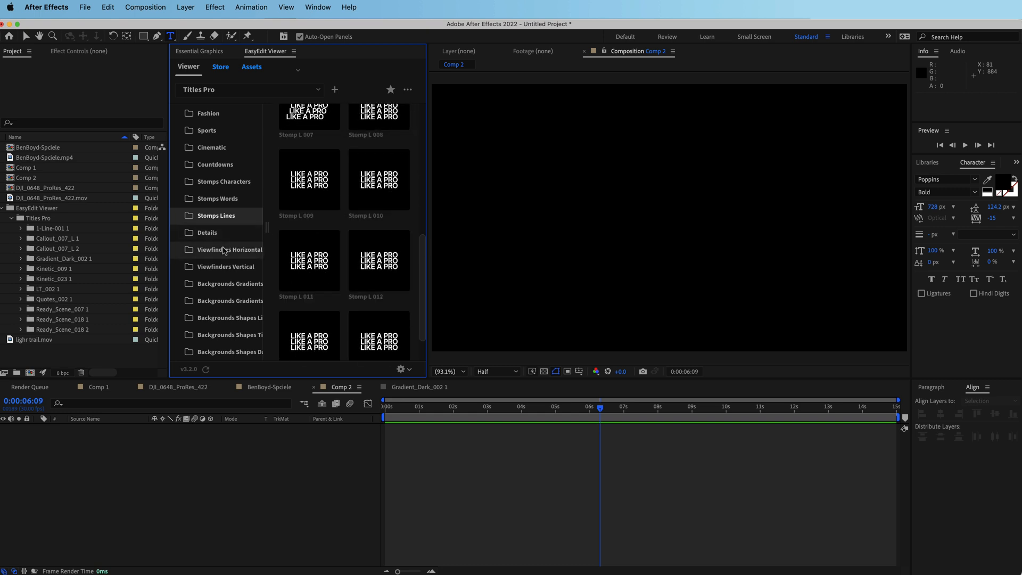
{"action": "left_click", "coordinate": [379, 276]}
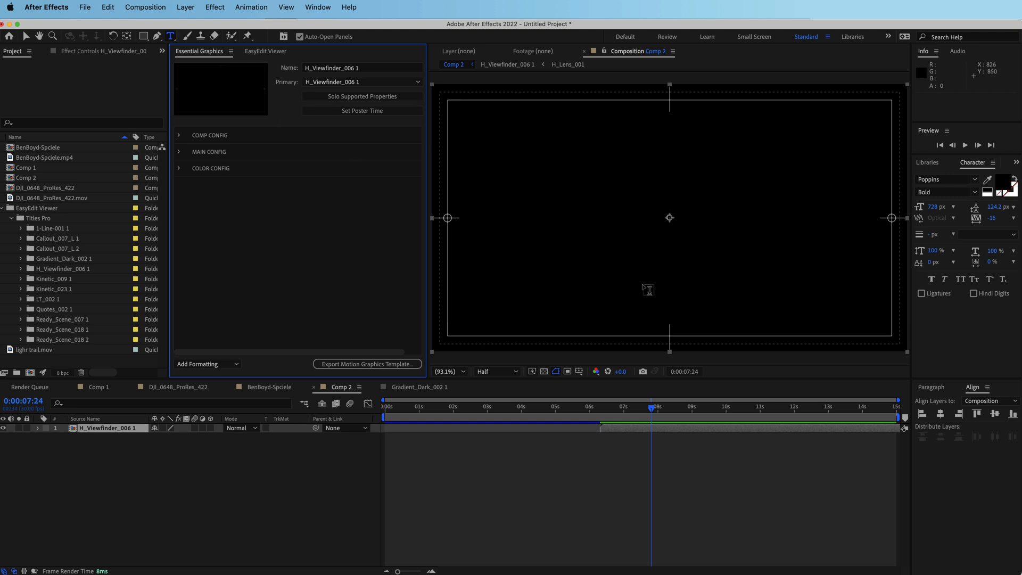
{"action": "left_click_drag", "start_coordinate": [61, 201], "coordinate": [117, 446]}
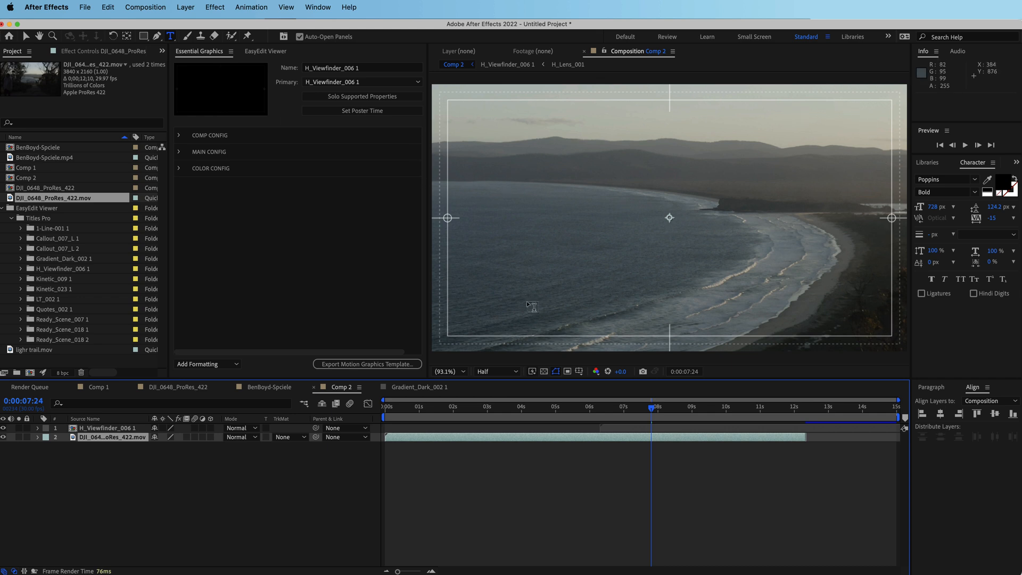
Return to the Titles Pro template categories and open the dark Backgrounds Shapes category.
{"action": "left_click", "coordinate": [266, 51]}
{"action": "left_click", "coordinate": [224, 352]}
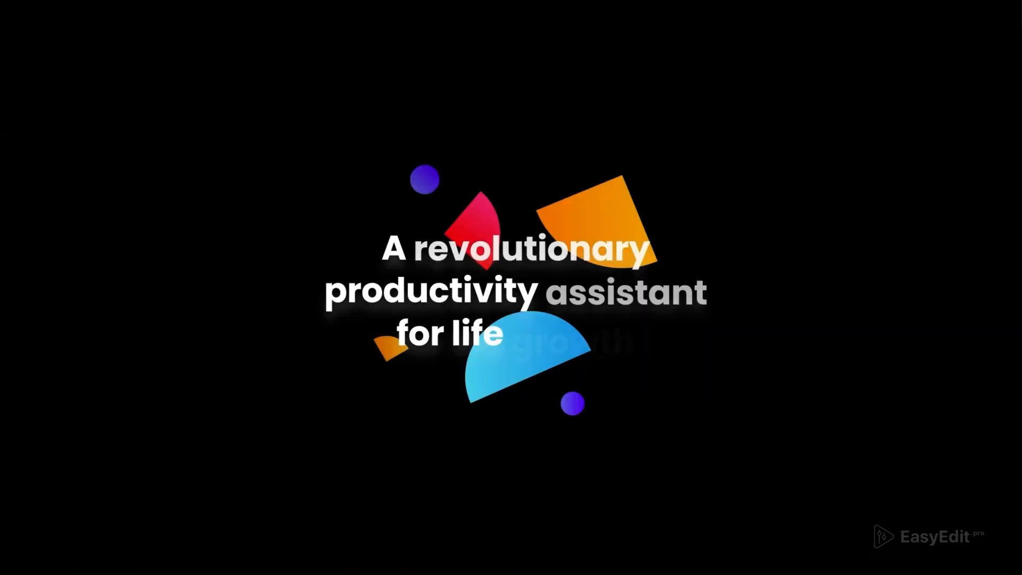